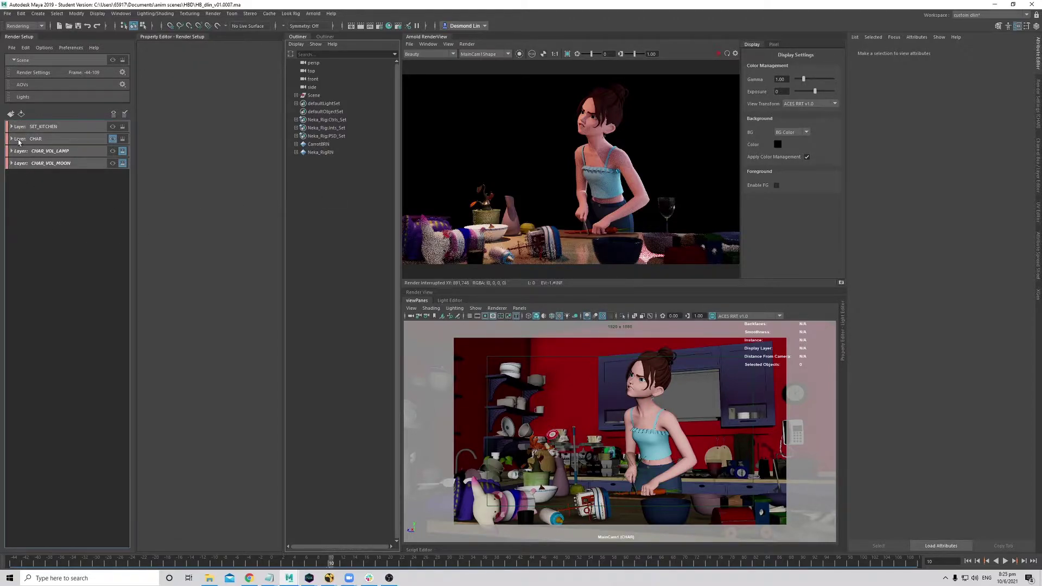
# - Create two new render layers named AO and WIREFRAME in the Render Setup
pyautogui.click(11, 113)
pyautogui.write('a')
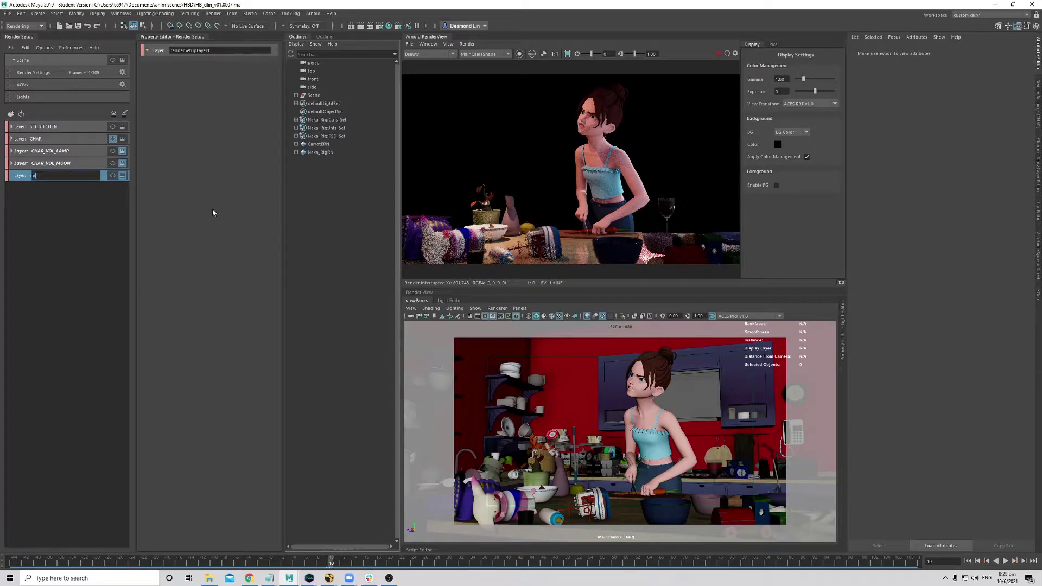
pyautogui.write('O')
pyautogui.press('Return')
pyautogui.click(11, 114)
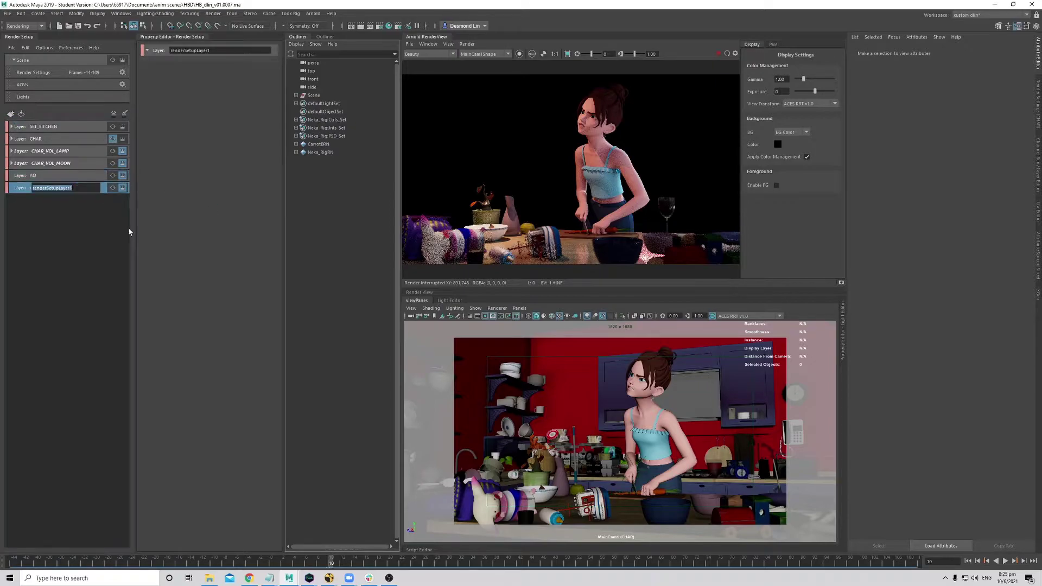
pyautogui.write('W')
pyautogui.press('Return')
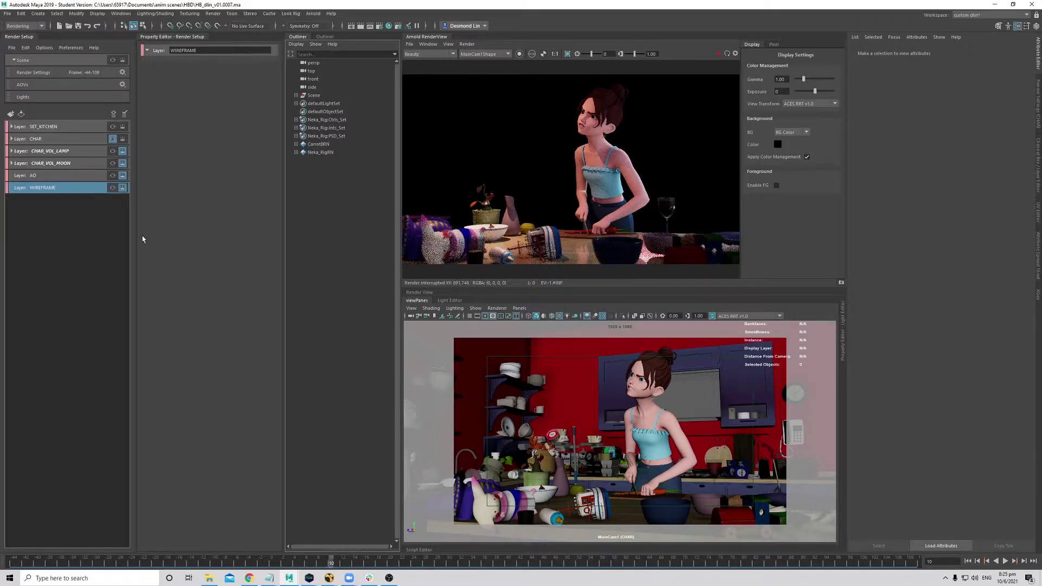
# - Create a collection named geo inside the AO render layer
pyautogui.click(55, 179)
pyautogui.click(55, 188)
pyautogui.rightClick(58, 177)
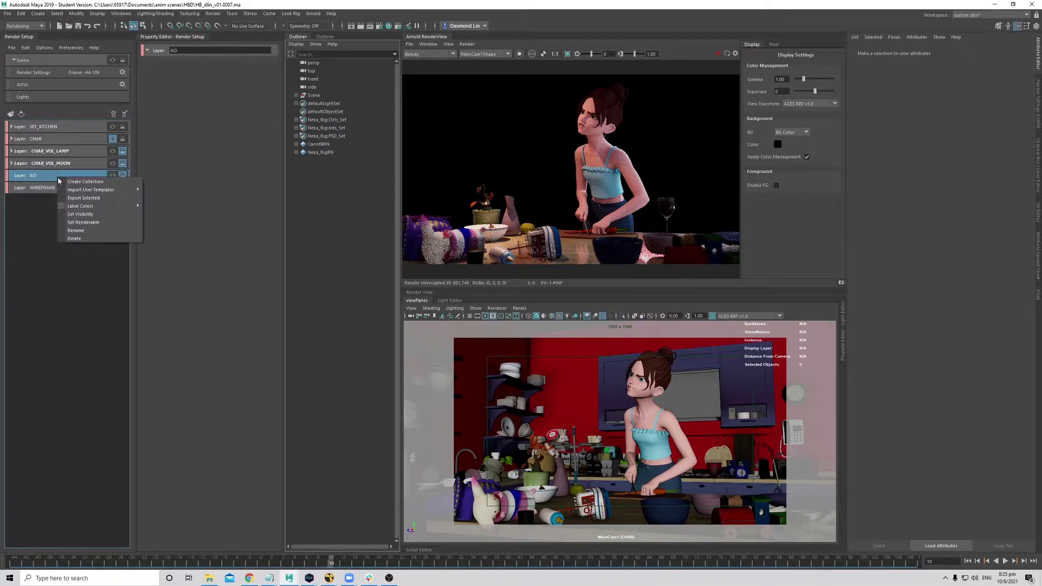
pyautogui.click(81, 182)
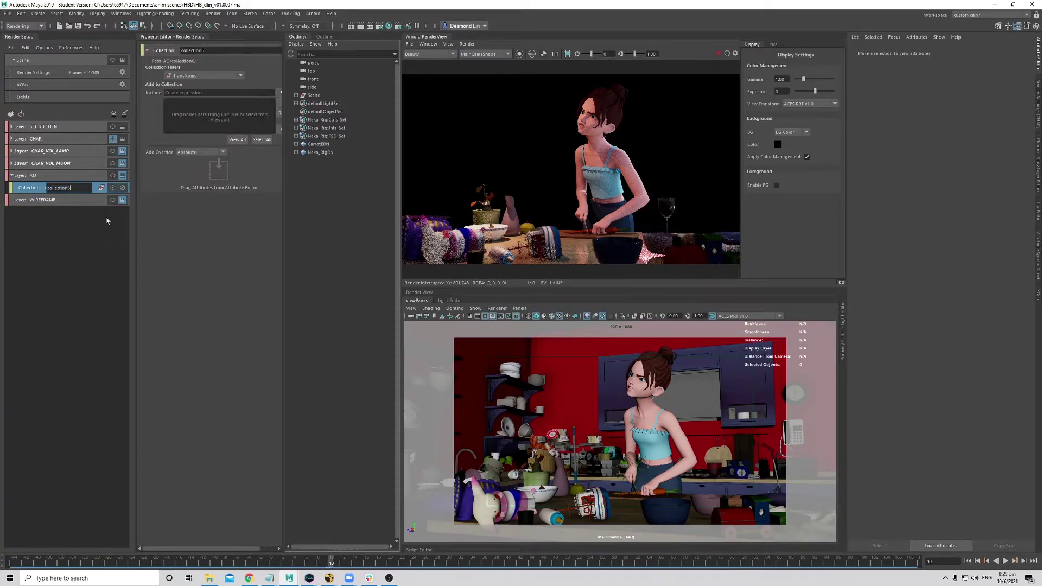
pyautogui.write('geo_')
pyautogui.hotkey('ctrl', 'a')
pyautogui.write('collec')
pyautogui.hotkey('ctrl', 'a')
pyautogui.write('ggeoeo')
pyautogui.press('Return')
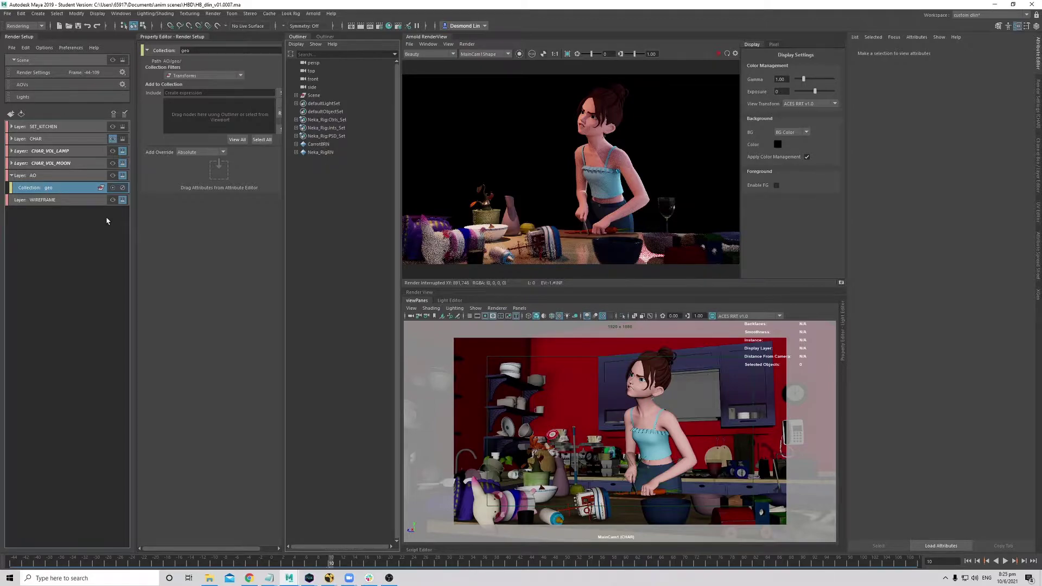
# - Expand the Scene group and add knife_01, Neka and Set to the AO layer's geo collection
pyautogui.click(295, 95)
pyautogui.click(320, 103)
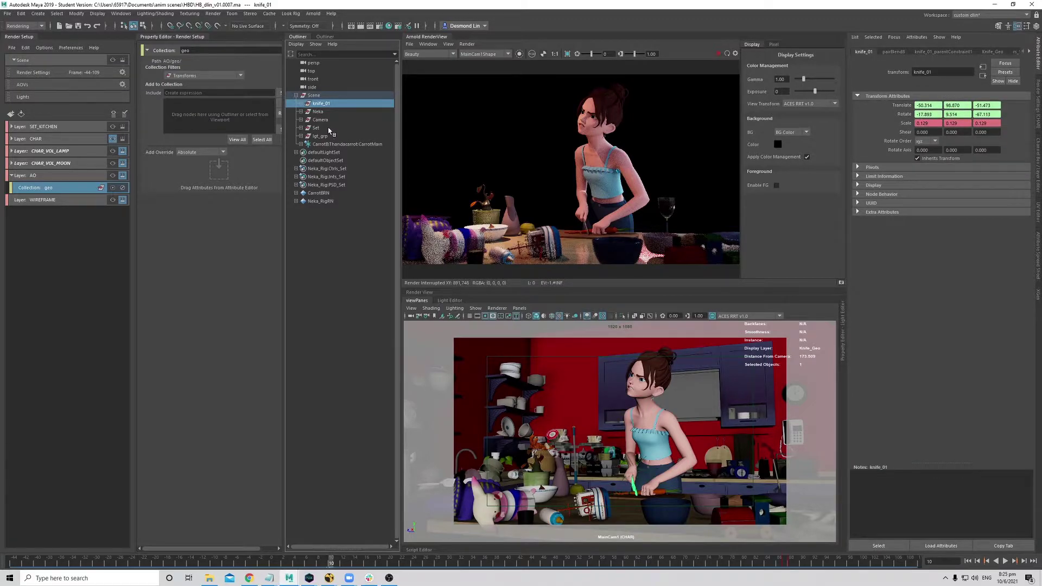
pyautogui.keyDown('shift'); pyautogui.click(328, 128); pyautogui.keyUp('shift')
pyautogui.keyDown('ctrl'); pyautogui.click(337, 120); pyautogui.keyUp('ctrl')
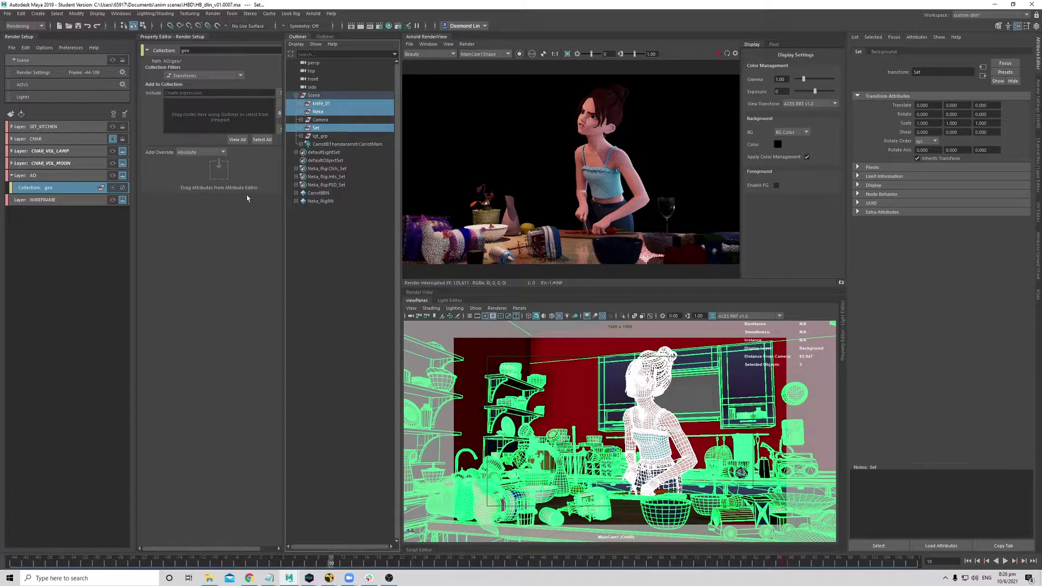
pyautogui.moveTo(285, 112); pyautogui.dragTo(295, 109)
pyautogui.click(287, 104)
# - Create a geo collection in the WIREFRAME layer and include the selected knife_01, Neka and Set
pyautogui.click(60, 199)
pyautogui.rightClick(58, 202)
pyautogui.click(70, 208)
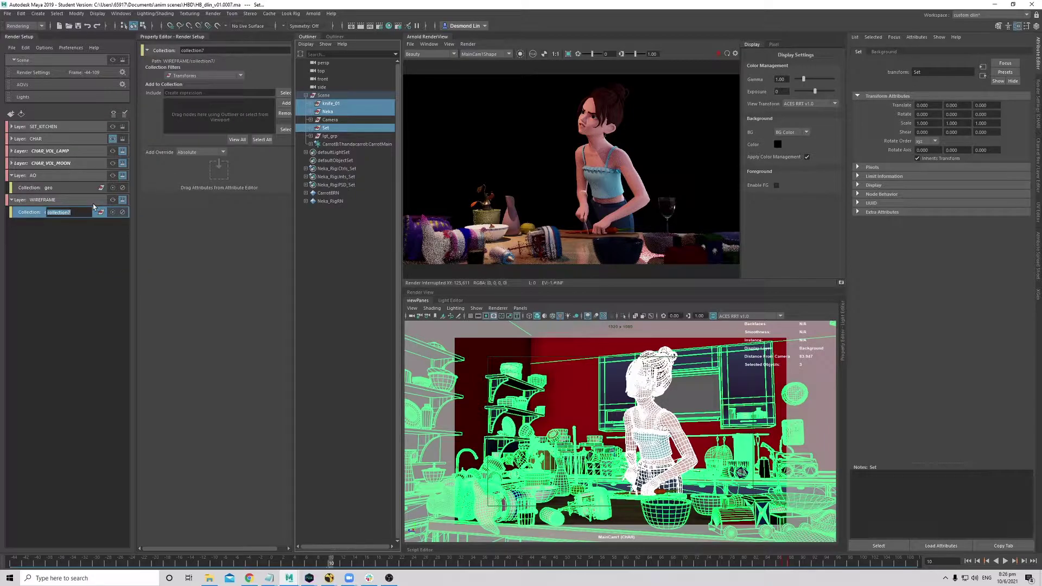
pyautogui.write('geo')
pyautogui.press('Return')
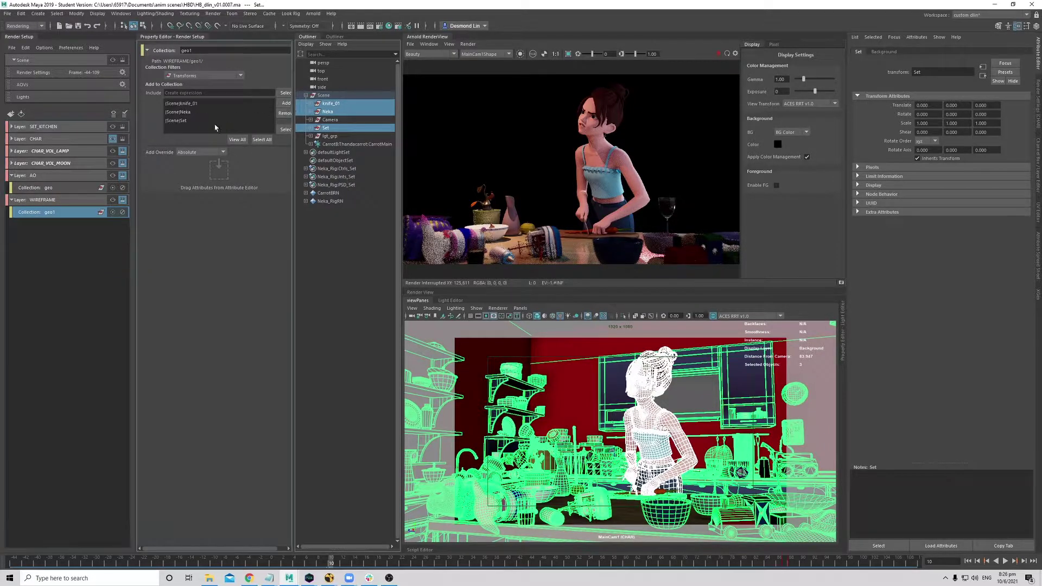
# - Make AO the visible render layer and review the Render Setup options for including lights by default
pyautogui.click(77, 201)
pyautogui.click(82, 177)
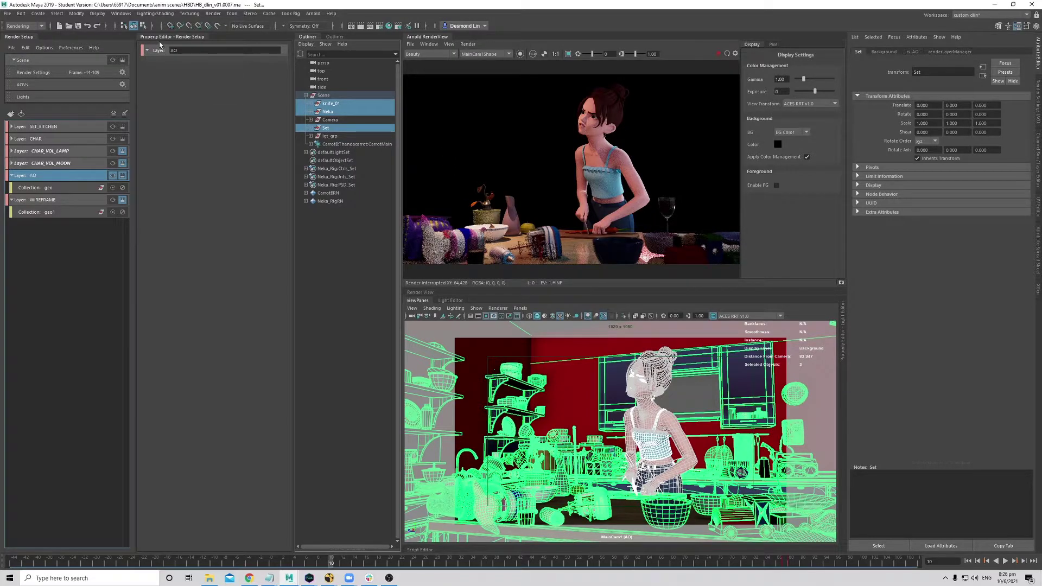
pyautogui.click(42, 48)
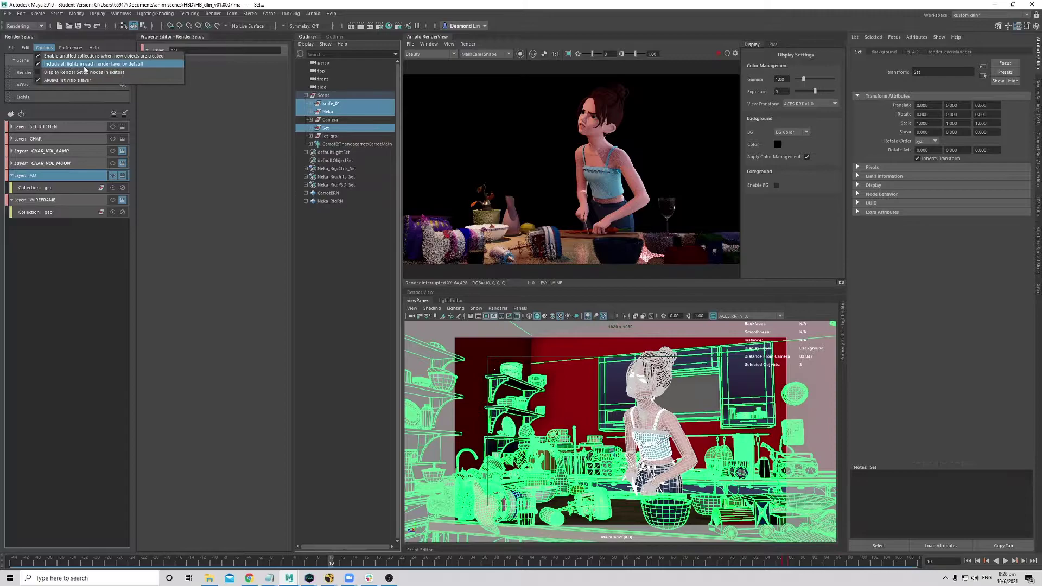
pyautogui.click(85, 71)
# - Test-render the AO layer from the main camera in the Arnold RenderView and stop the render
pyautogui.click(52, 187)
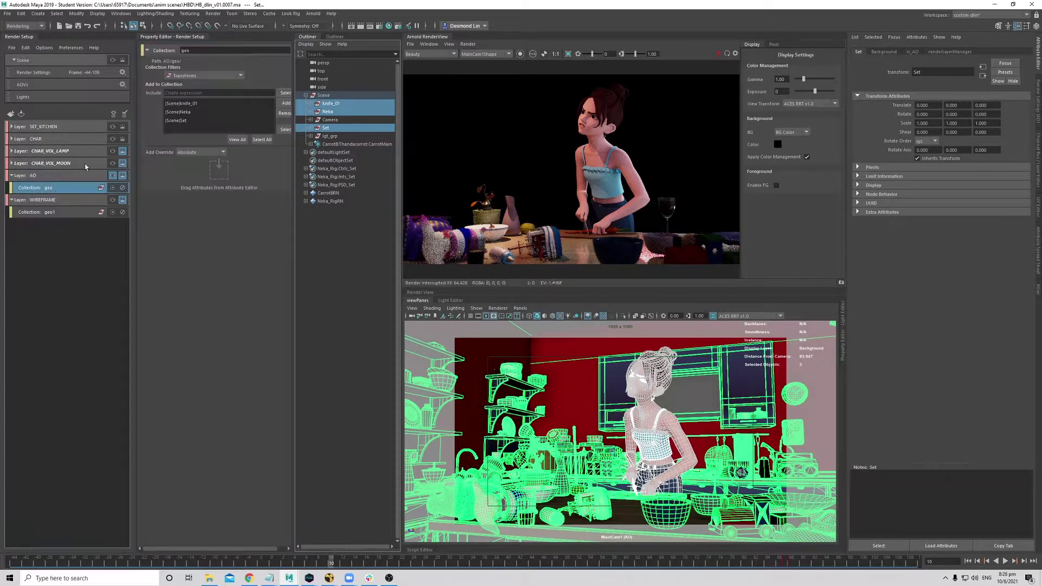
pyautogui.click(67, 175)
pyautogui.click(63, 189)
pyautogui.click(64, 178)
pyautogui.click(91, 256)
pyautogui.click(68, 177)
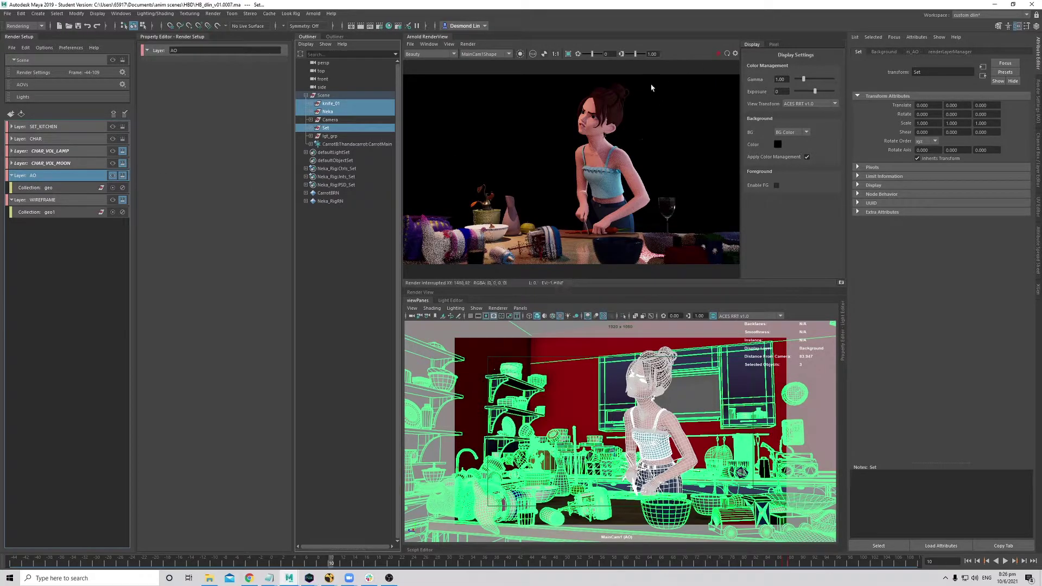
pyautogui.click(718, 53)
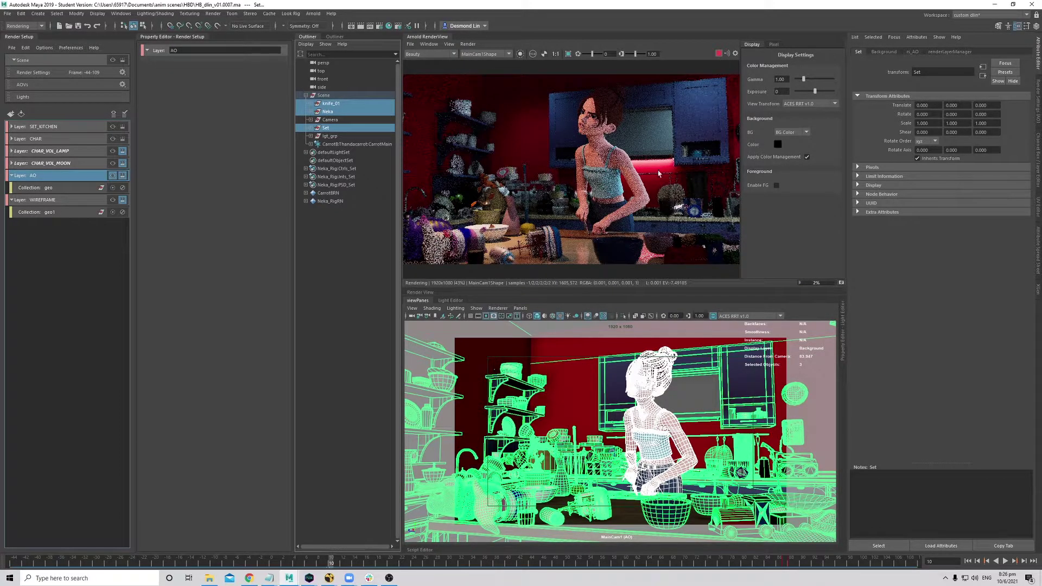
pyautogui.press('Escape')
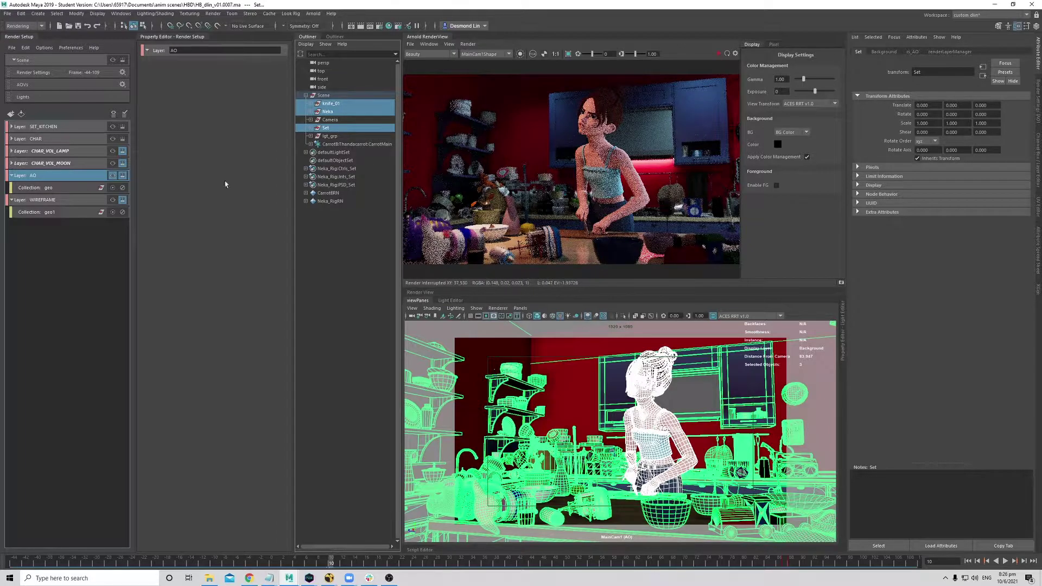
# - Create a material override on the AO layer's geo collection and assign a new Arnold aiAmbientOcclusion shader to it
pyautogui.click(60, 188)
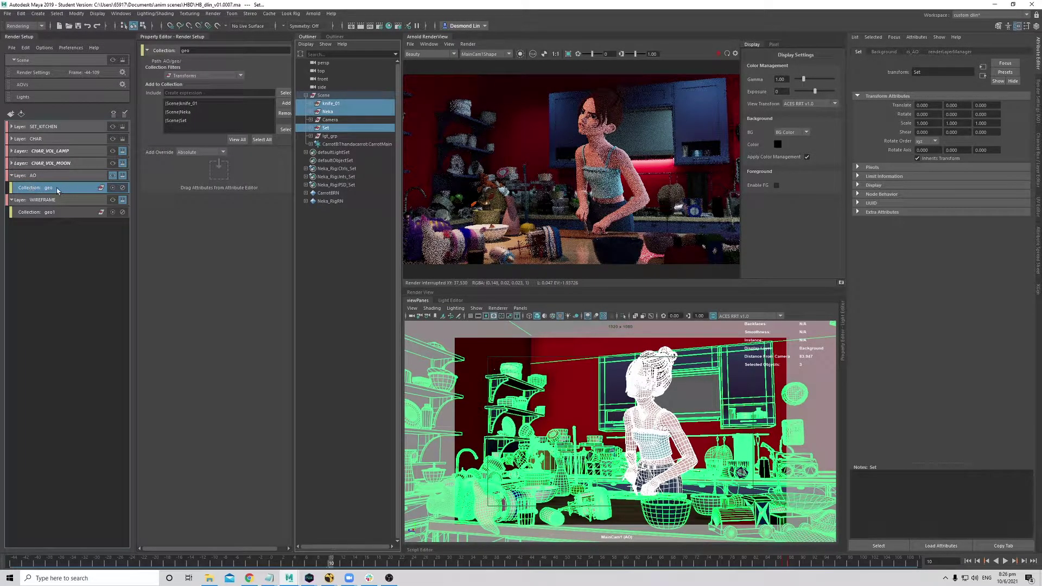
pyautogui.click(41, 176)
pyautogui.click(38, 188)
pyautogui.rightClick(46, 190)
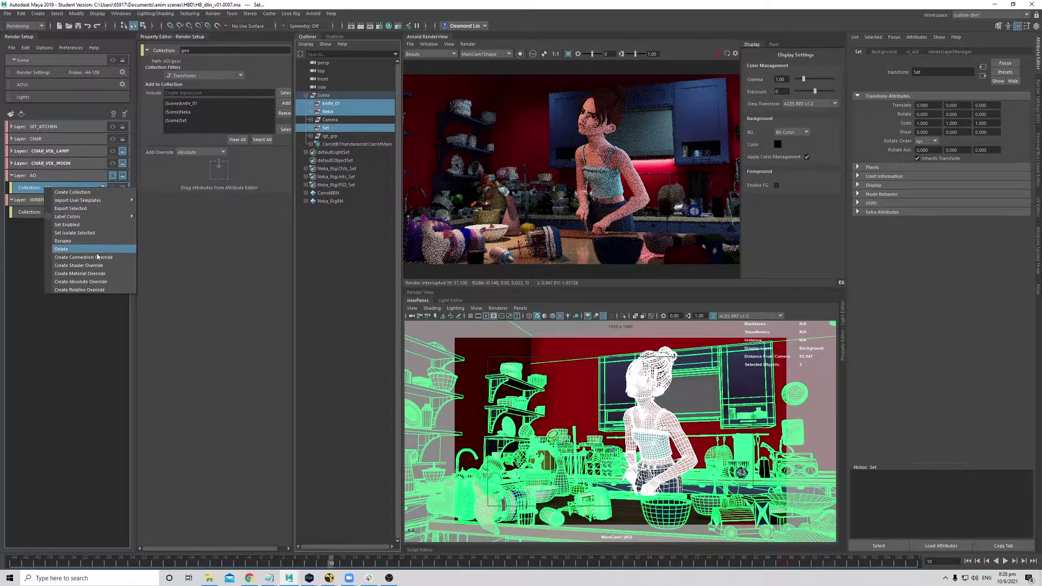
pyautogui.click(109, 274)
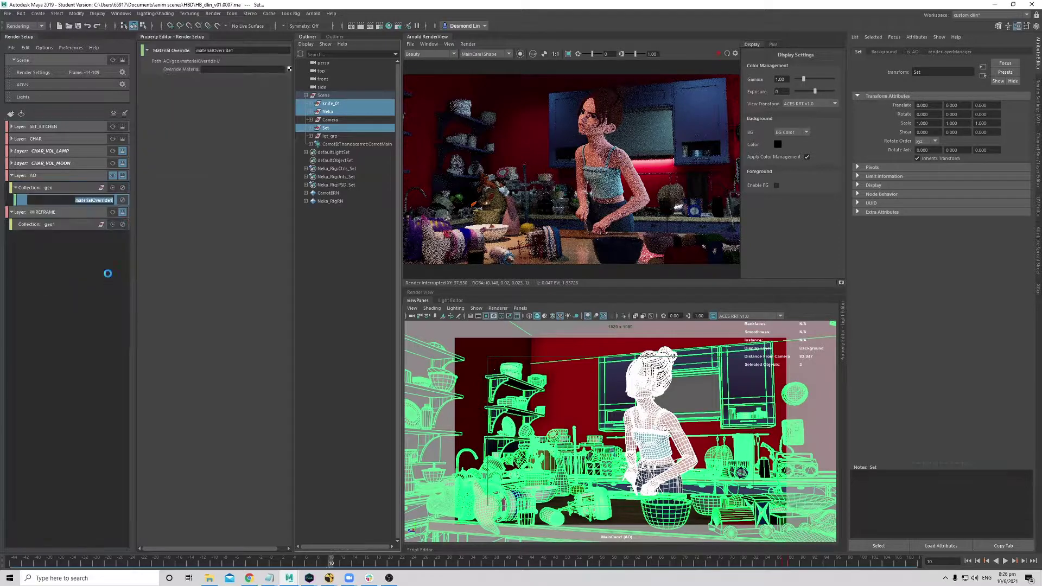
pyautogui.click(280, 69)
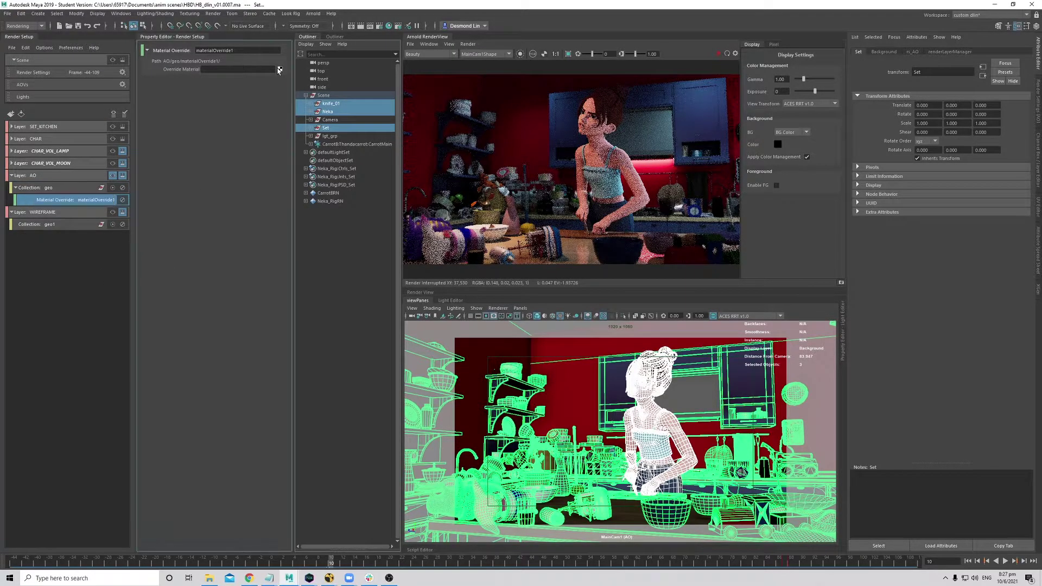
pyautogui.click(373, 326)
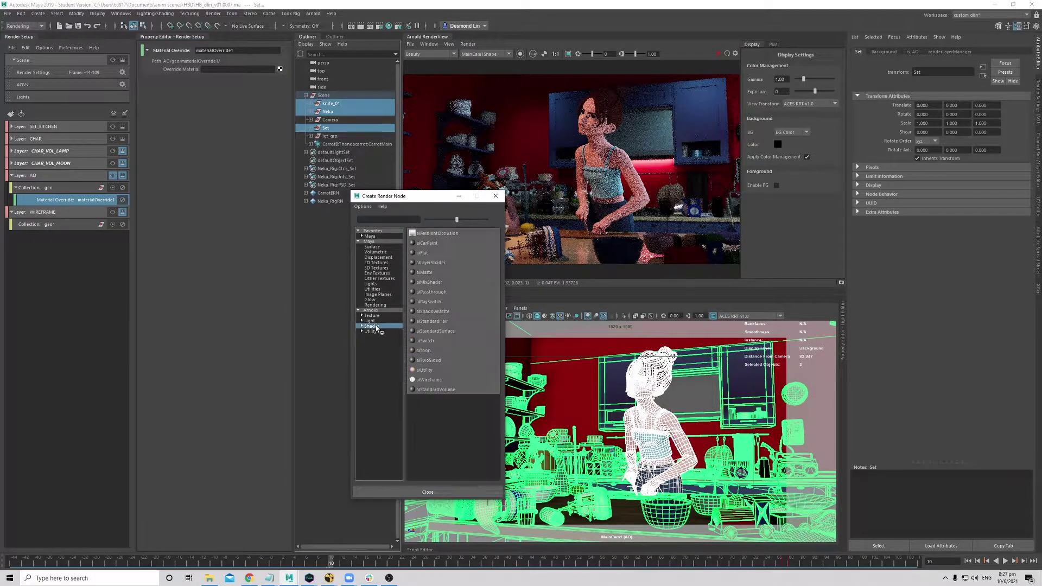
pyautogui.click(446, 235)
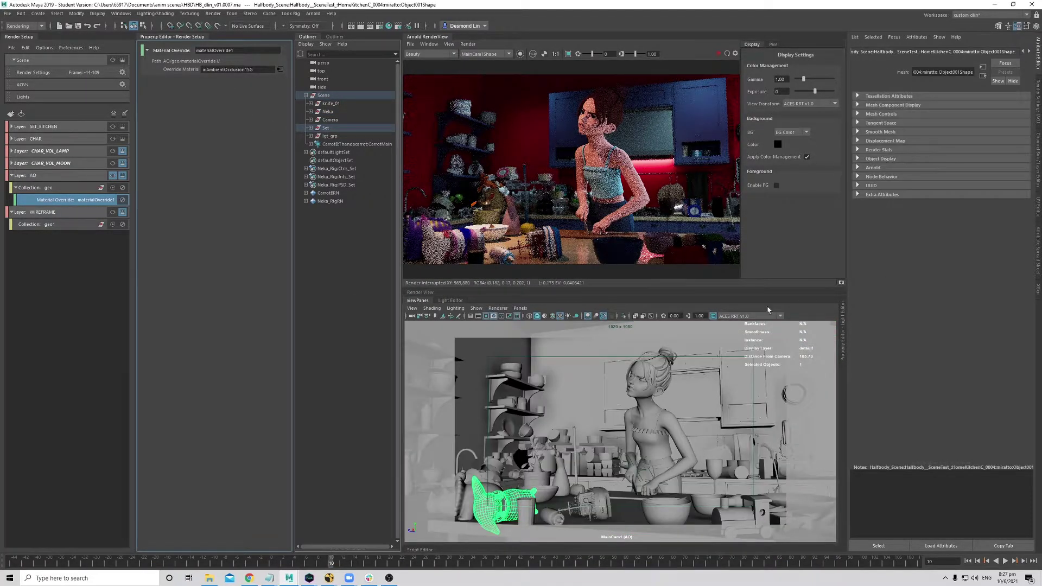
# - Render the AO layer with its ambient occlusion override to check it, and stop the render
pyautogui.click(69, 190)
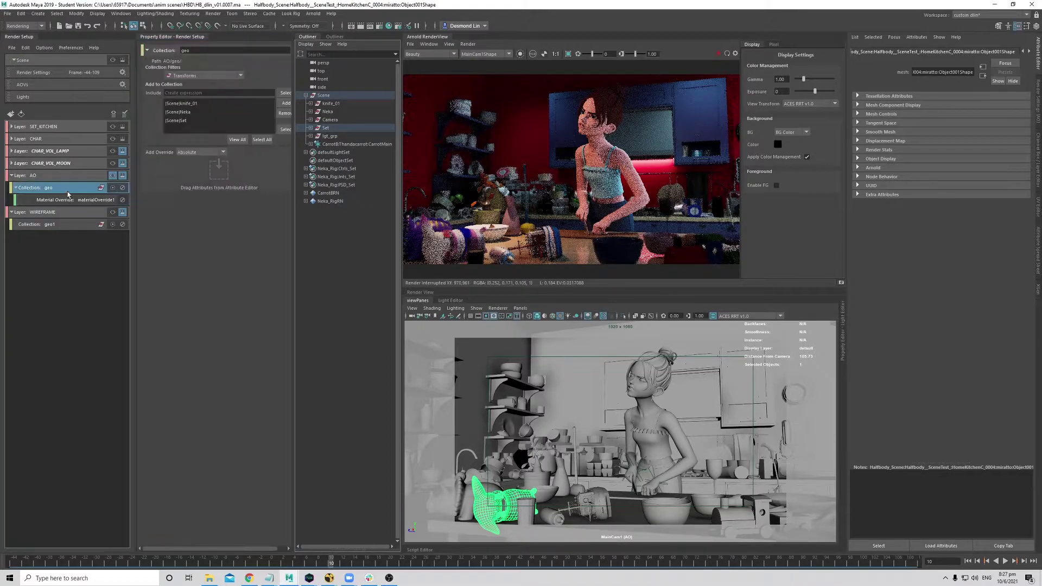
pyautogui.click(726, 53)
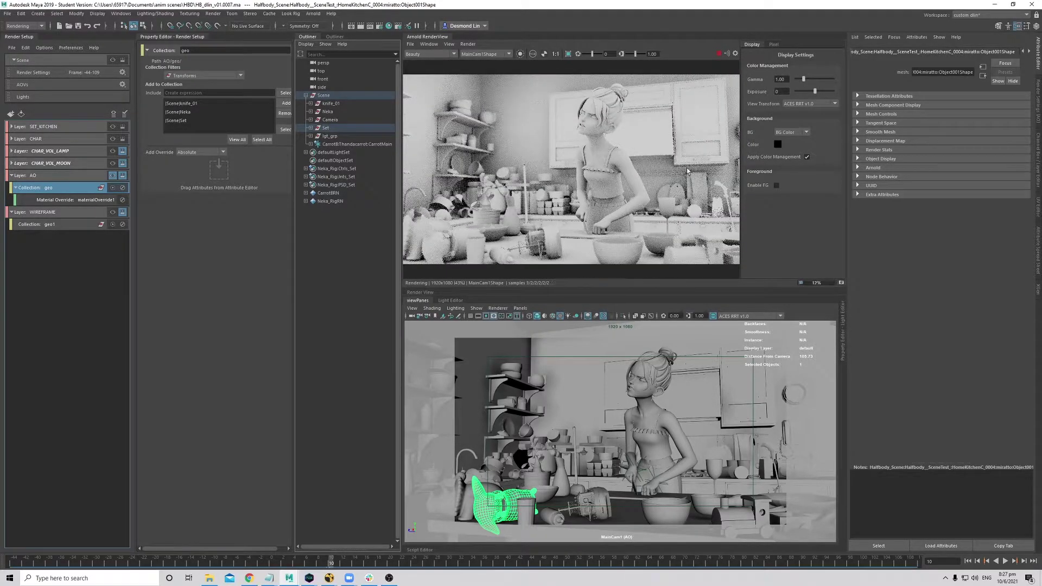
pyautogui.click(718, 54)
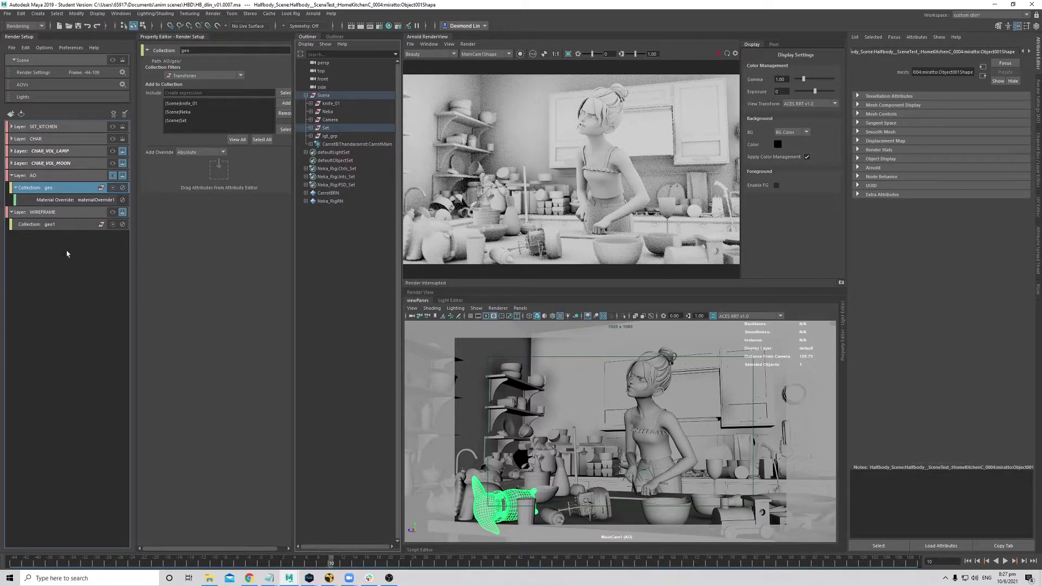
# - Make WIREFRAME the visible render layer
pyautogui.click(64, 212)
pyautogui.click(63, 225)
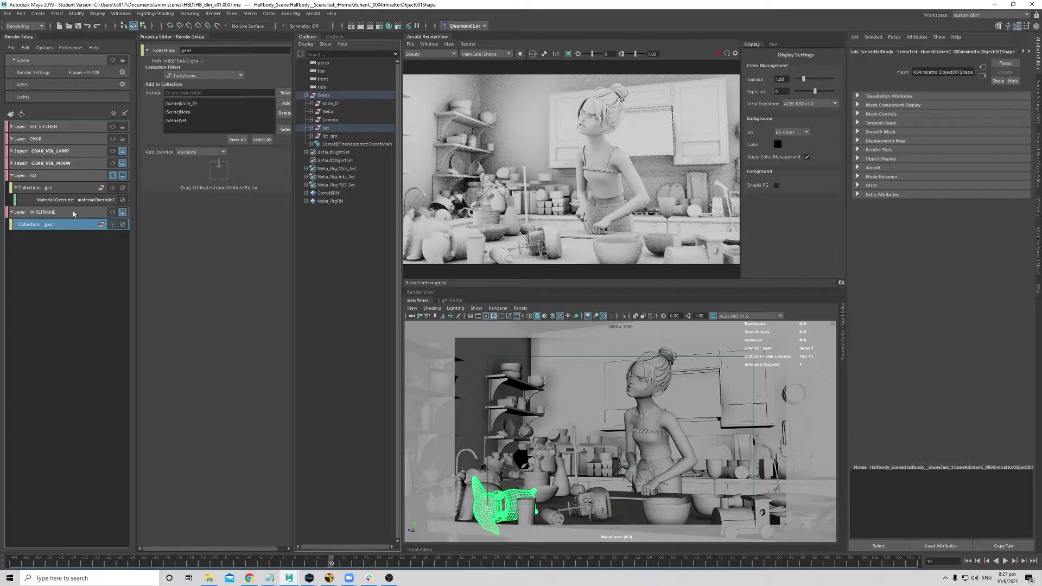
pyautogui.click(74, 213)
pyautogui.click(116, 213)
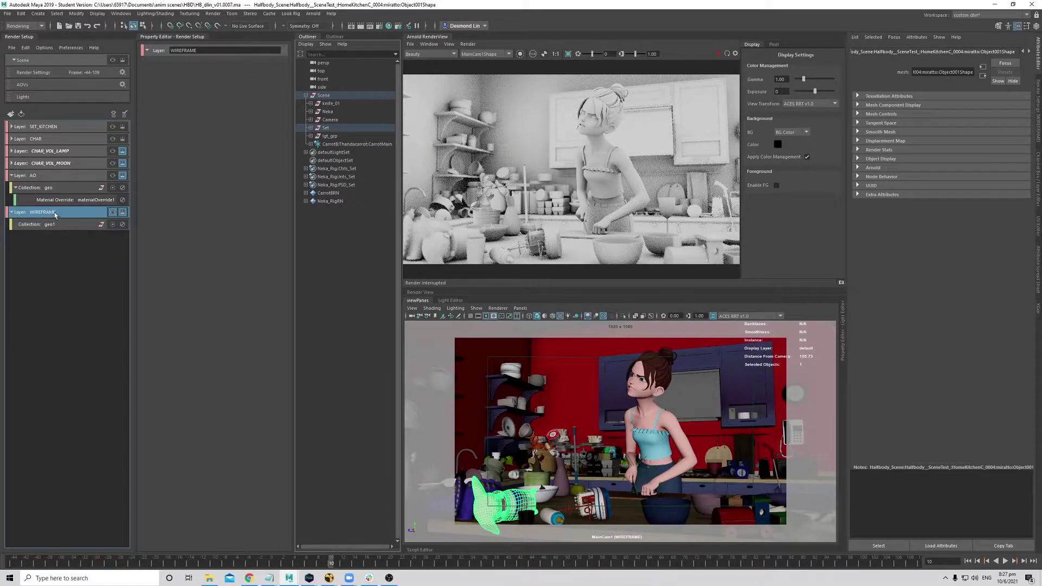
# - Create a material override on the geo1 collection and assign a new Arnold aiWireframe shader to it
pyautogui.rightClick(56, 226)
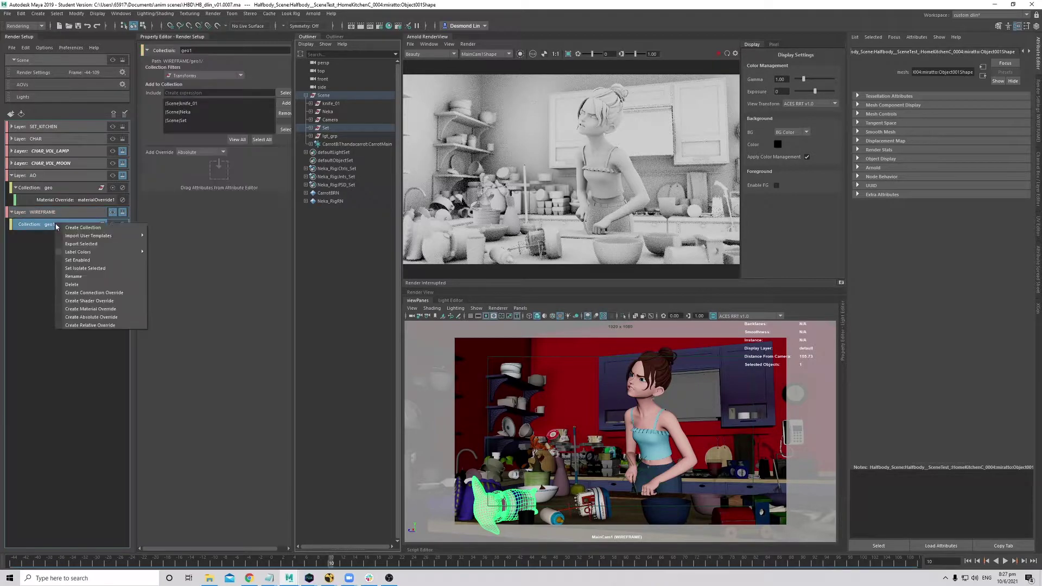
pyautogui.click(121, 310)
pyautogui.click(280, 69)
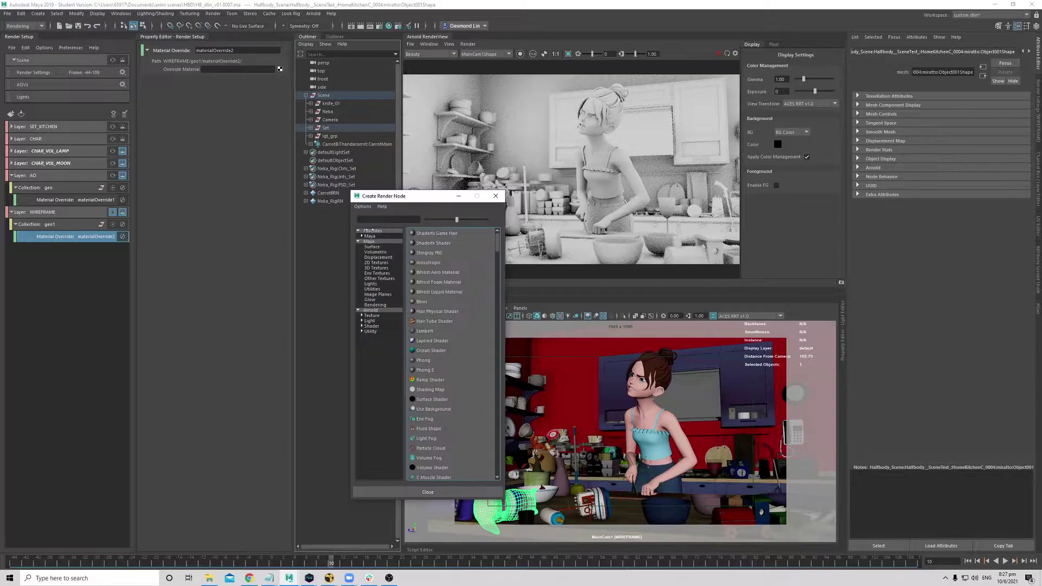
pyautogui.click(380, 326)
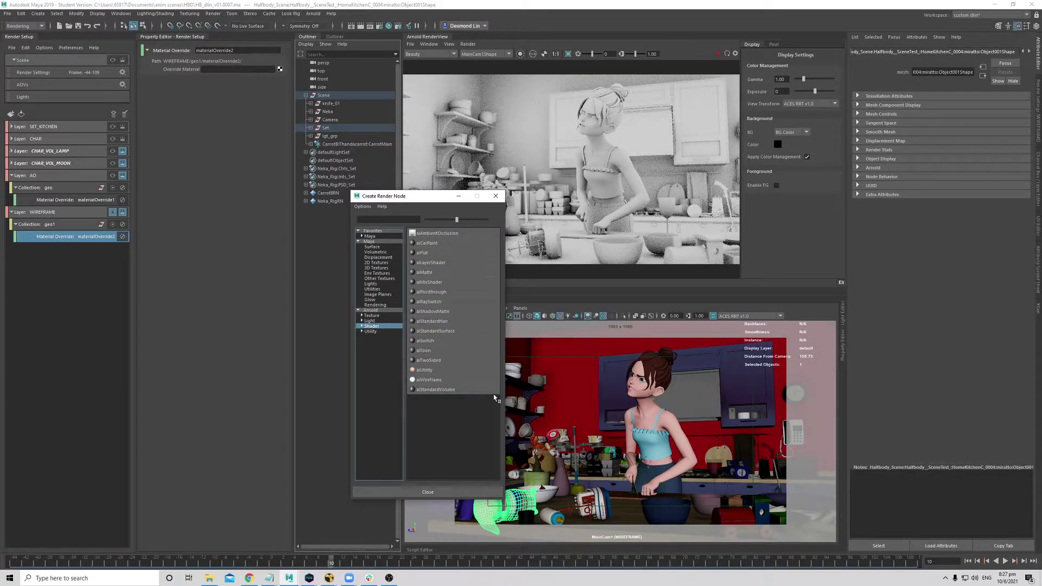
pyautogui.click(431, 379)
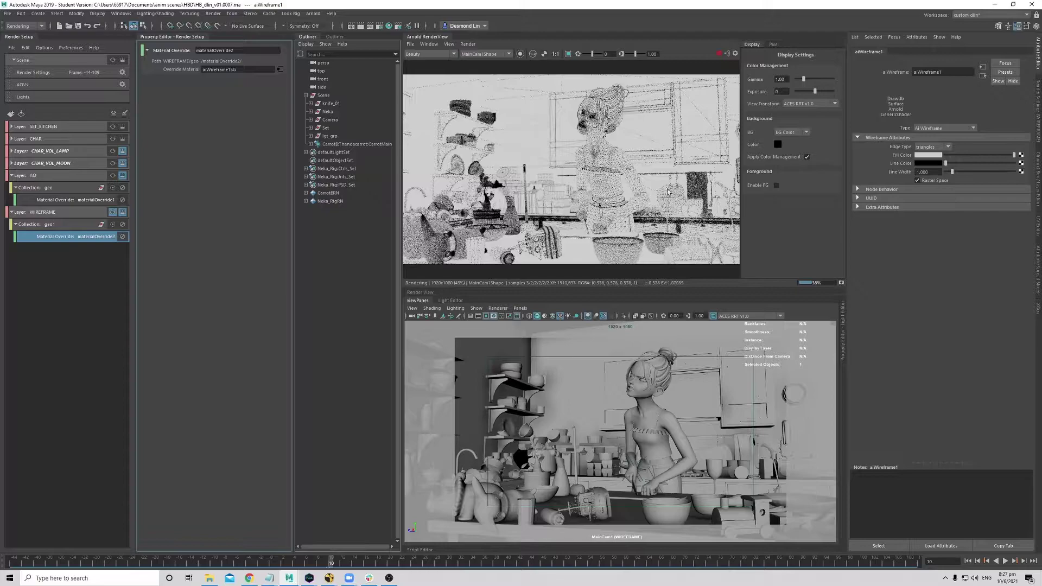
# - Stop the wireframe render and set the aiWireframe shader's edge type to polygons
pyautogui.click(719, 54)
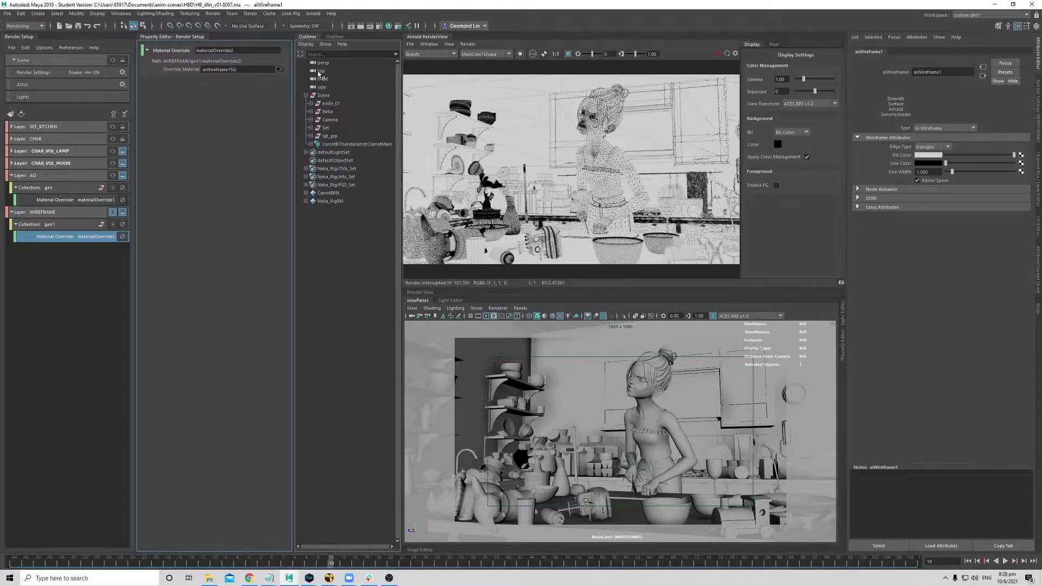
pyautogui.click(937, 148)
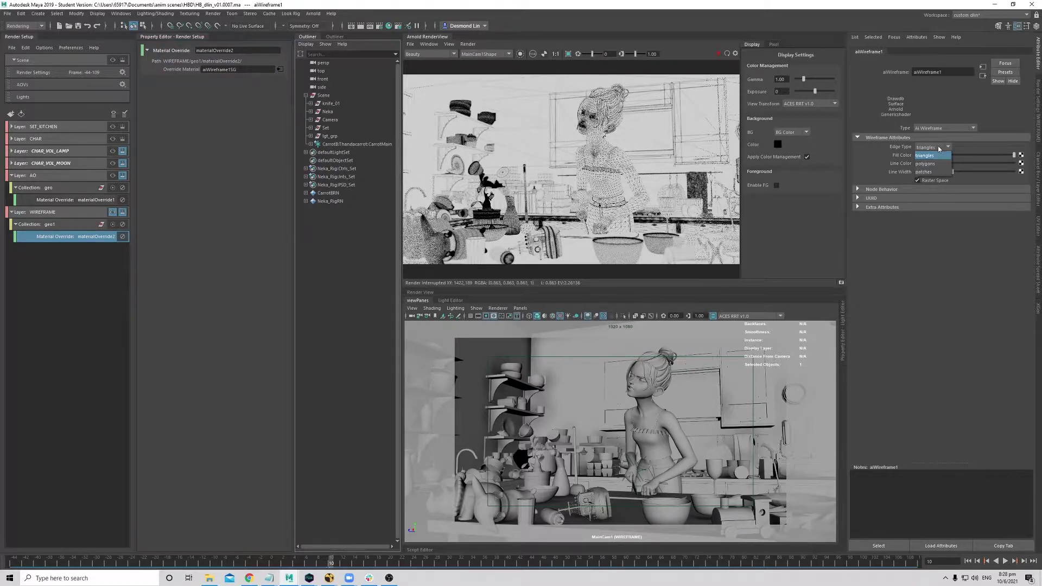
pyautogui.click(925, 163)
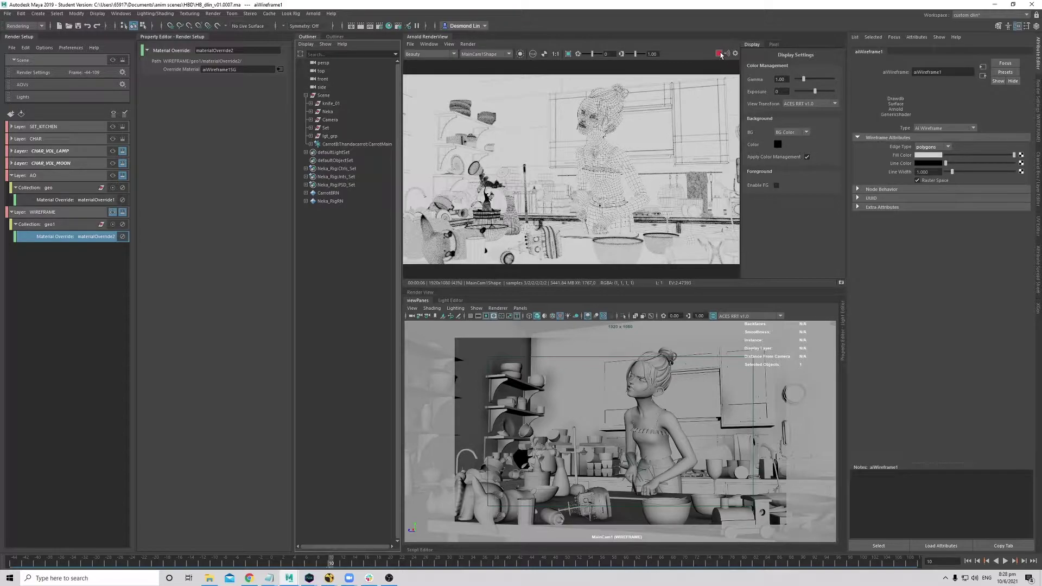
pyautogui.click(410, 44)
pyautogui.click(434, 61)
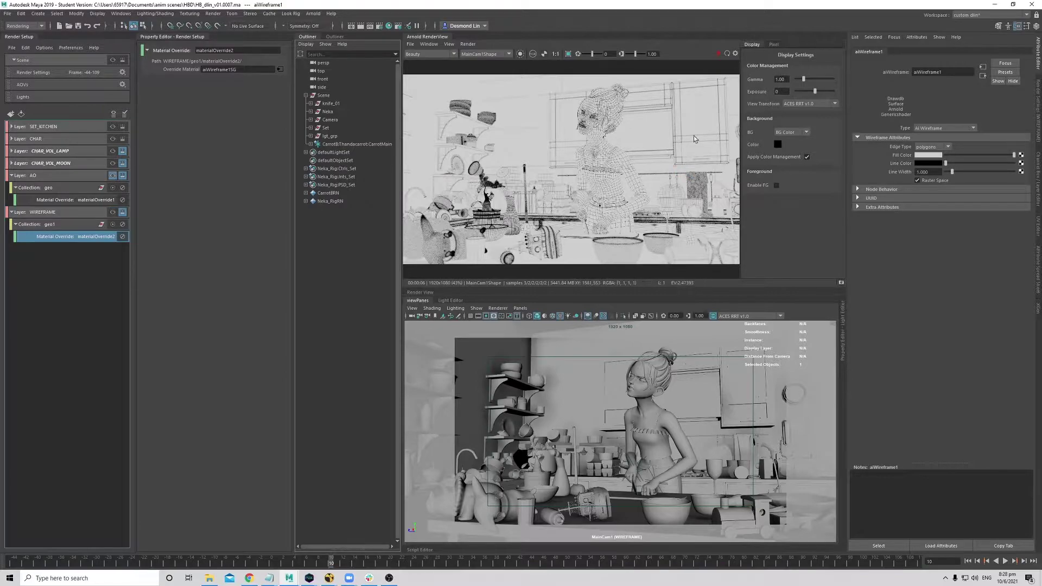
# - Render the AO layer in the Arnold render view and look up the command for saving the image
pyautogui.click(719, 54)
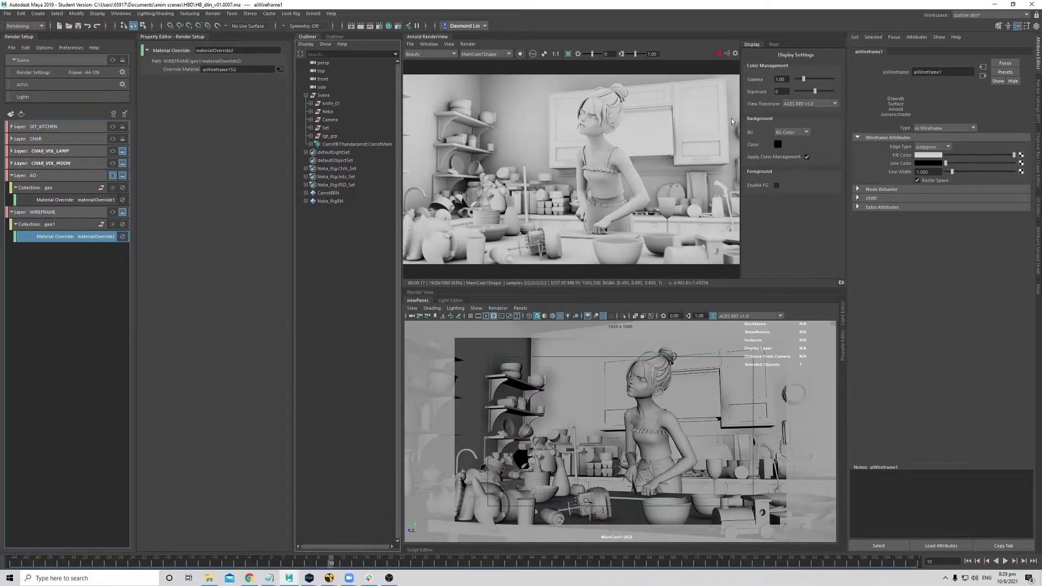
pyautogui.click(410, 44)
pyautogui.click(436, 60)
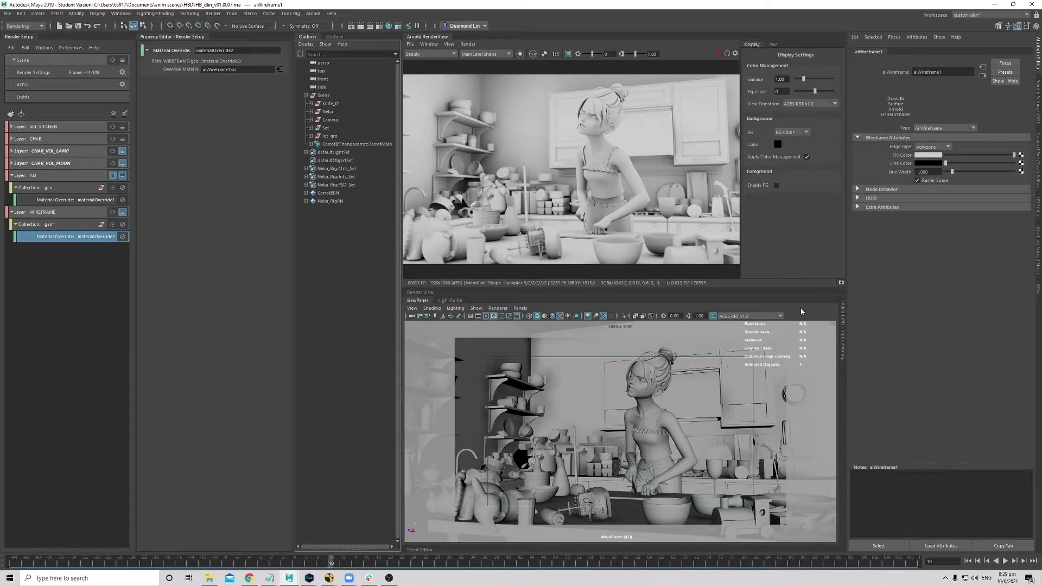
# - Switch to Nuke, cancel the Frame Server prompt and view the Write1 output around frame 1109
pyautogui.moveTo(331, 578)
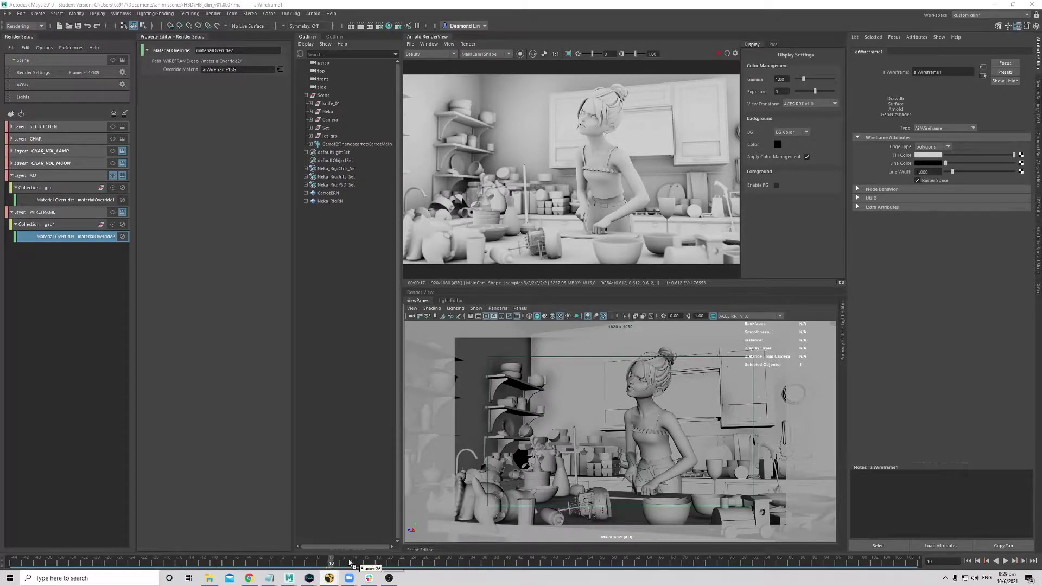
pyautogui.click(478, 537)
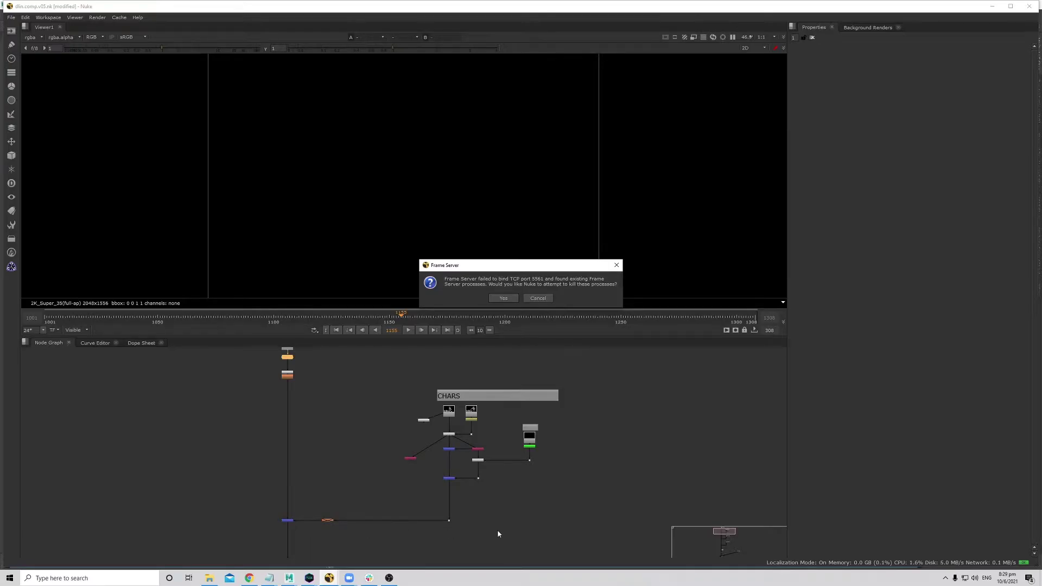
pyautogui.click(540, 299)
pyautogui.scroll(-5, 559, 434)
pyautogui.scroll(10, 558, 450)
pyautogui.press('1')
pyautogui.moveTo(553, 435); pyautogui.dragTo(545, 464, button='middle')
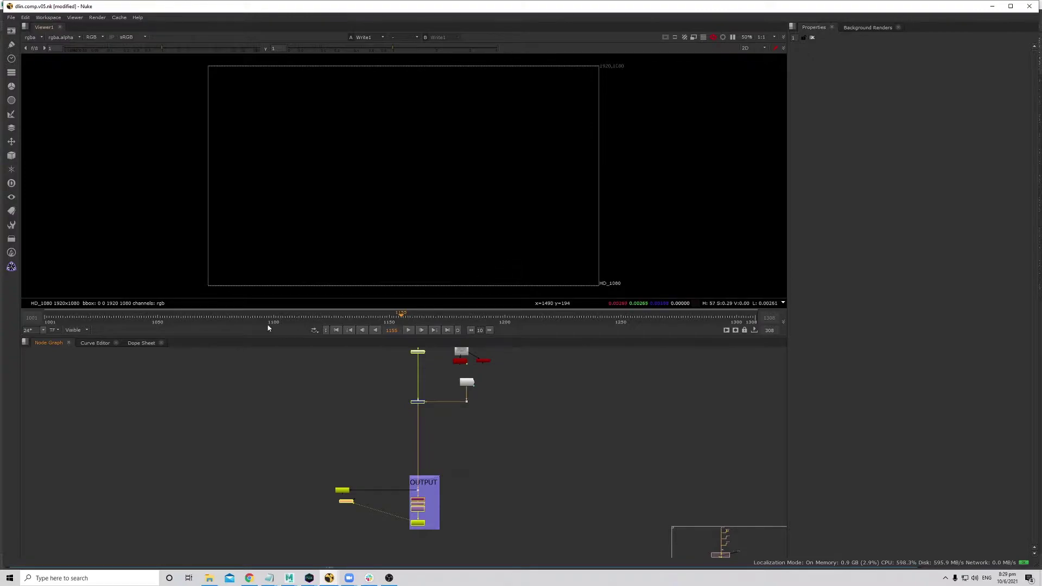
pyautogui.moveTo(138, 311); pyautogui.dragTo(148, 310)
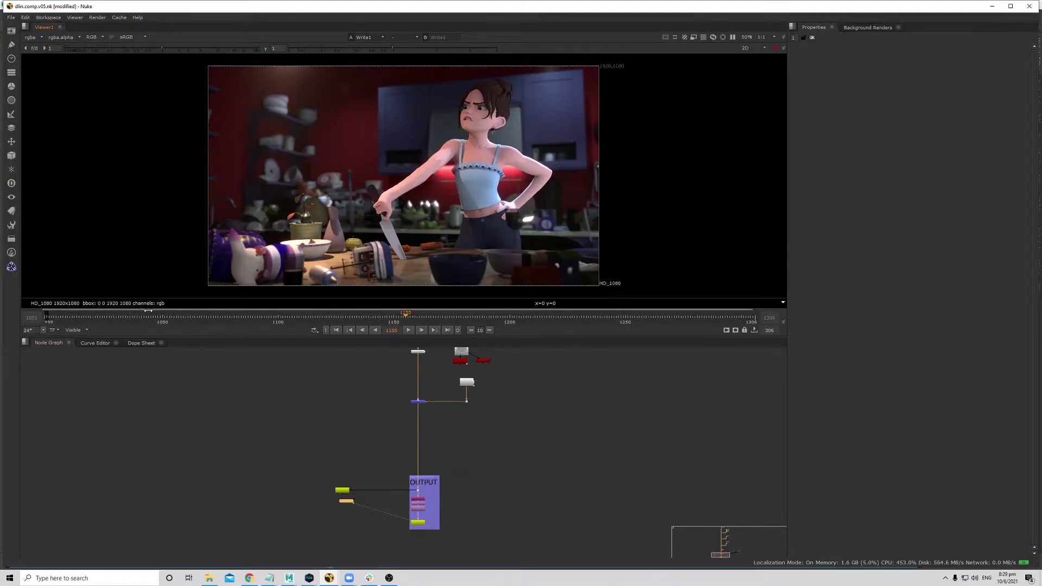
pyautogui.click(292, 319)
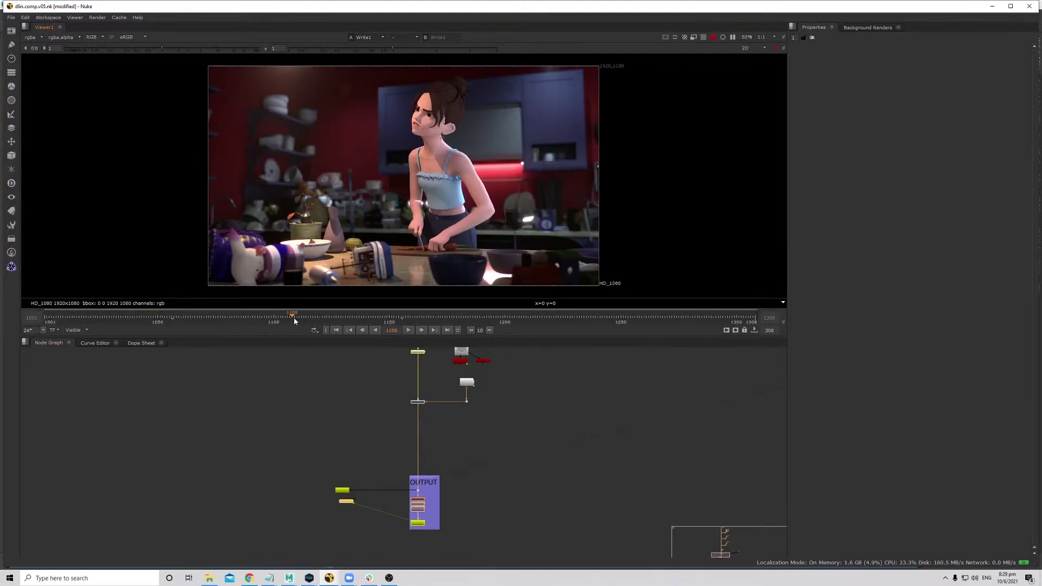
# - Bring up the breakdown rndr folder in File Explorer, widening and moving its window so the read nodes stay uncovered
pyautogui.scroll(-3, 472, 448)
pyautogui.moveTo(472, 449); pyautogui.dragTo(521, 449, button='middle')
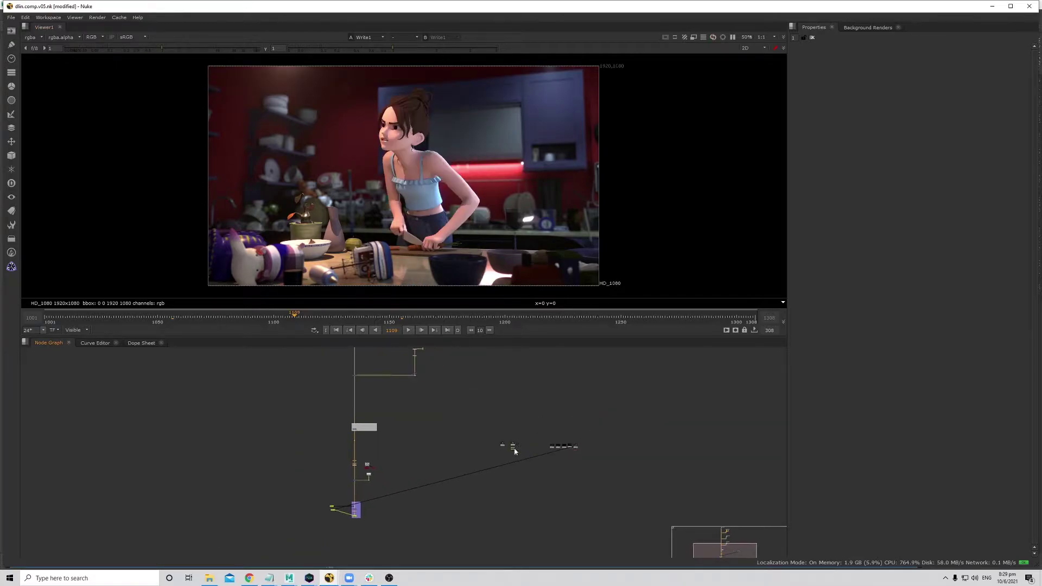
pyautogui.scroll(3, 521, 451)
pyautogui.click(212, 575)
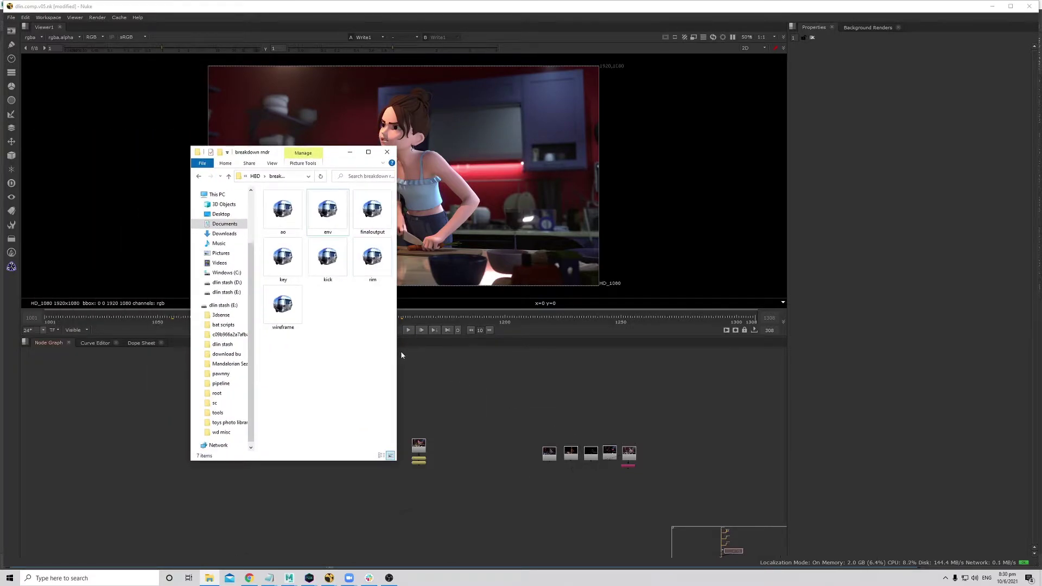
pyautogui.moveTo(398, 350); pyautogui.dragTo(583, 350)
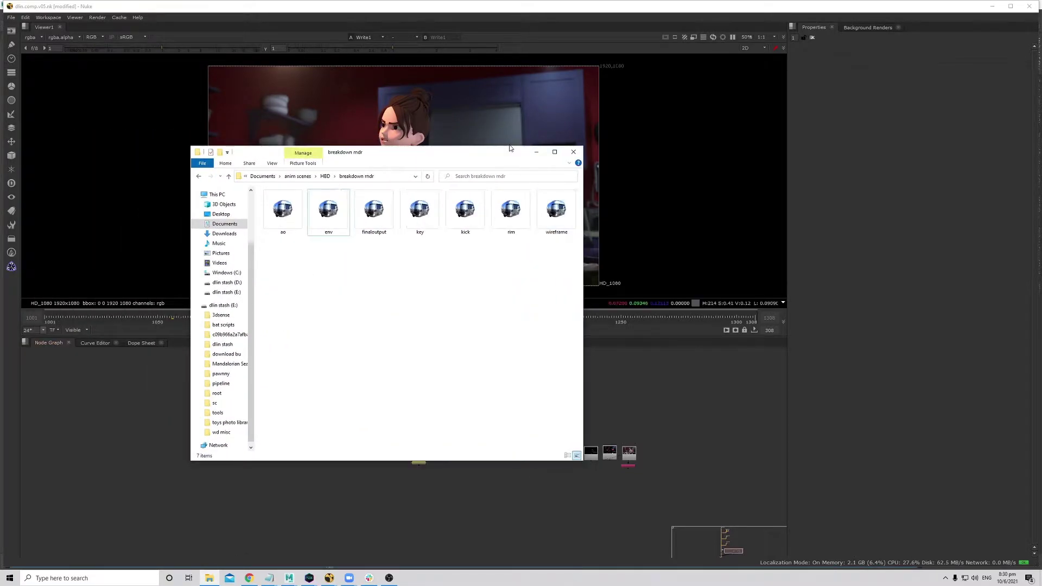
pyautogui.moveTo(510, 146); pyautogui.dragTo(449, 317)
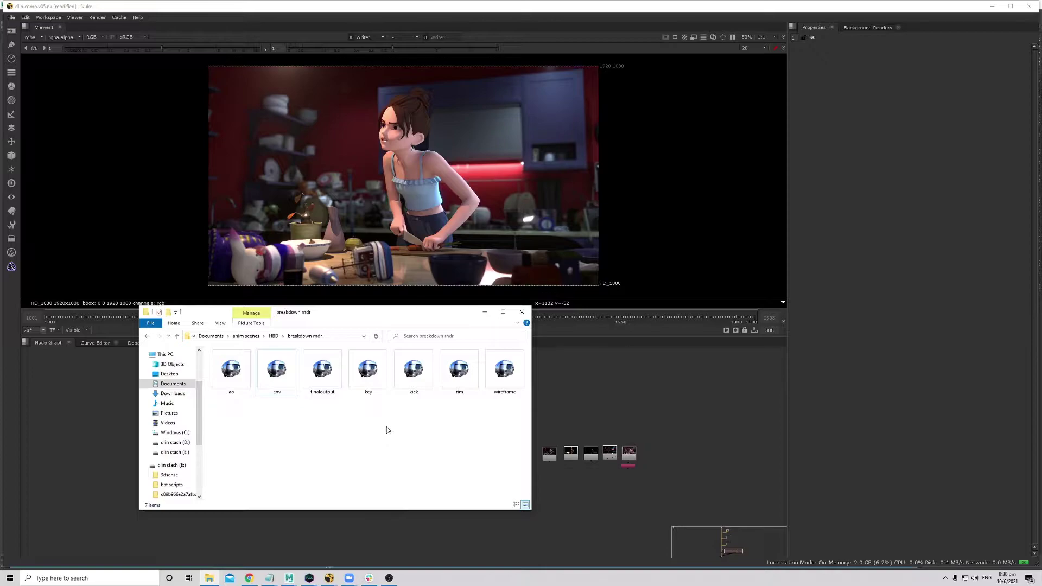
pyautogui.moveTo(432, 310); pyautogui.dragTo(427, 313)
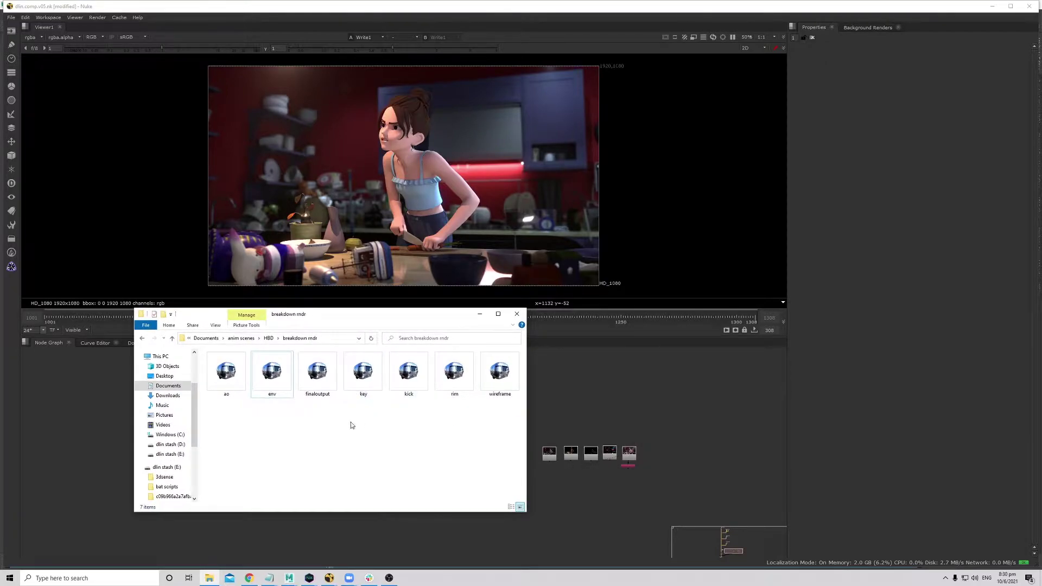
# - Import the ao and wireframe renders from the folder into the node graph and close the folder window
pyautogui.click(239, 396)
pyautogui.keyDown('ctrl'); pyautogui.click(500, 374); pyautogui.keyUp('ctrl')
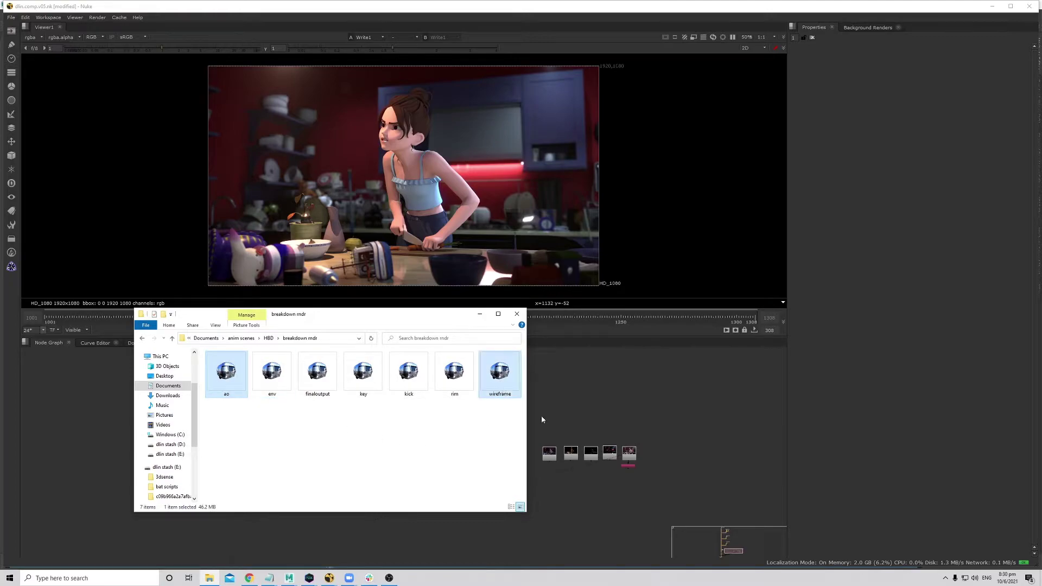
pyautogui.moveTo(513, 391); pyautogui.dragTo(554, 436)
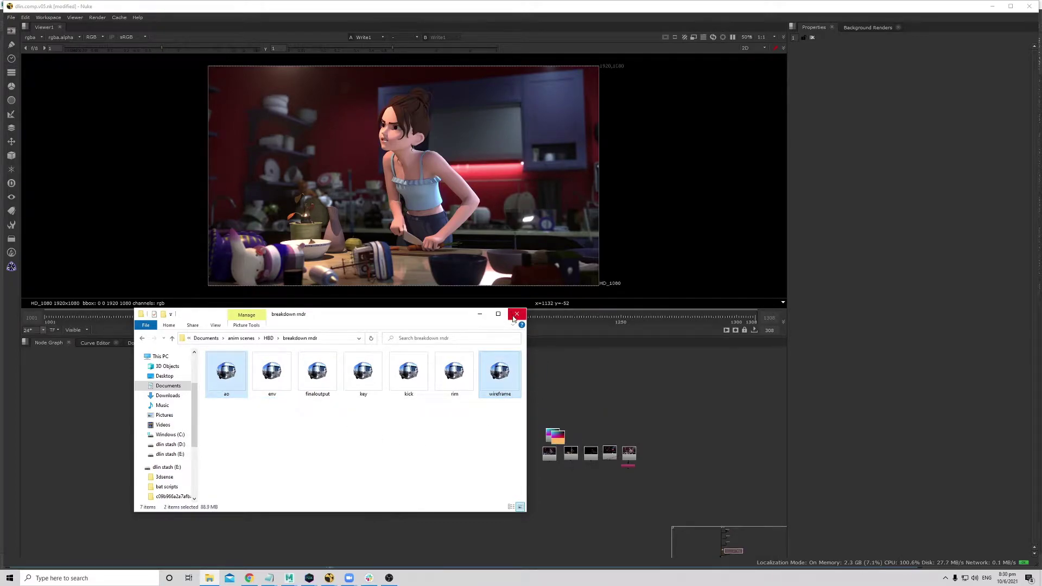
pyautogui.click(517, 314)
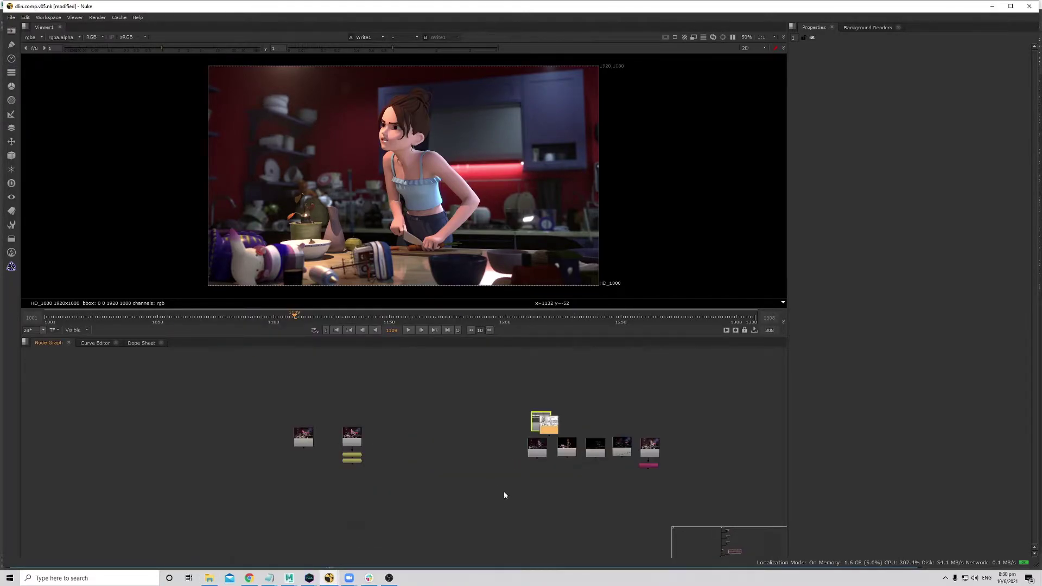
# - Spread the wireframe.exr and ao.exr read nodes side by side next to the env.exr node
pyautogui.scroll(2, 577, 494)
pyautogui.moveTo(407, 397); pyautogui.dragTo(348, 439)
pyautogui.scroll(4, 233, 422)
pyautogui.press('1')
pyautogui.moveTo(236, 430)
pyautogui.mouseDown()
pyautogui.moveTo(239, 449)
pyautogui.moveTo(226, 442)
pyautogui.mouseUp()
# - Compare the wireframe.exr and ao.exr read nodes in the viewer
pyautogui.click(330, 441)
pyautogui.press('1')
pyautogui.click(236, 436)
pyautogui.press('1')
pyautogui.click(349, 434)
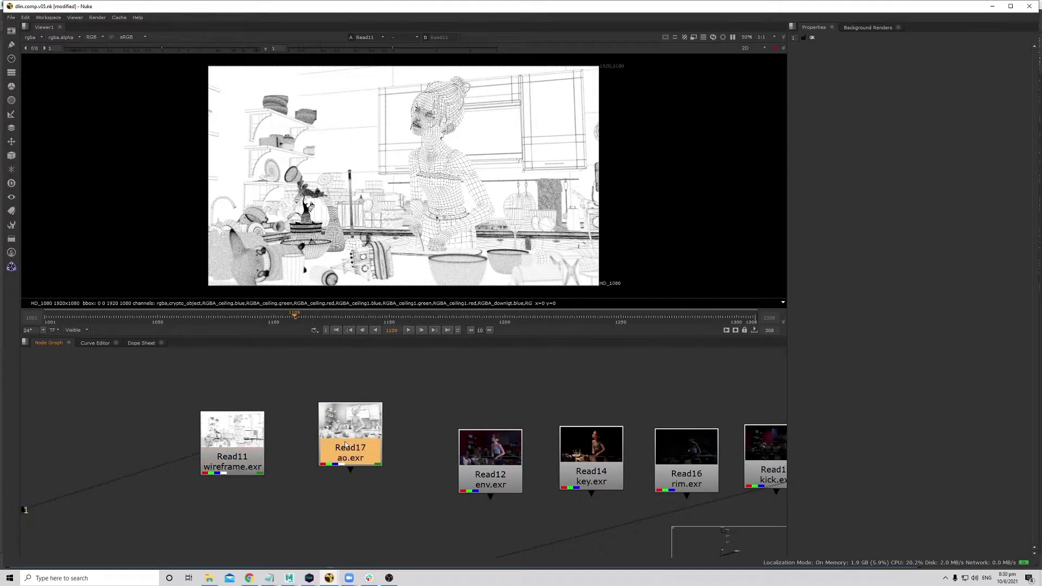
pyautogui.press('1')
# - Select the row of light pass read nodes and view the env.exr pass
pyautogui.click(424, 443)
pyautogui.moveTo(426, 443); pyautogui.dragTo(393, 444, button='middle')
pyautogui.scroll(-4, 446, 442)
pyautogui.scroll(3, 512, 450)
pyautogui.moveTo(353, 394); pyautogui.dragTo(703, 493)
pyautogui.scroll(-4, 450, 434)
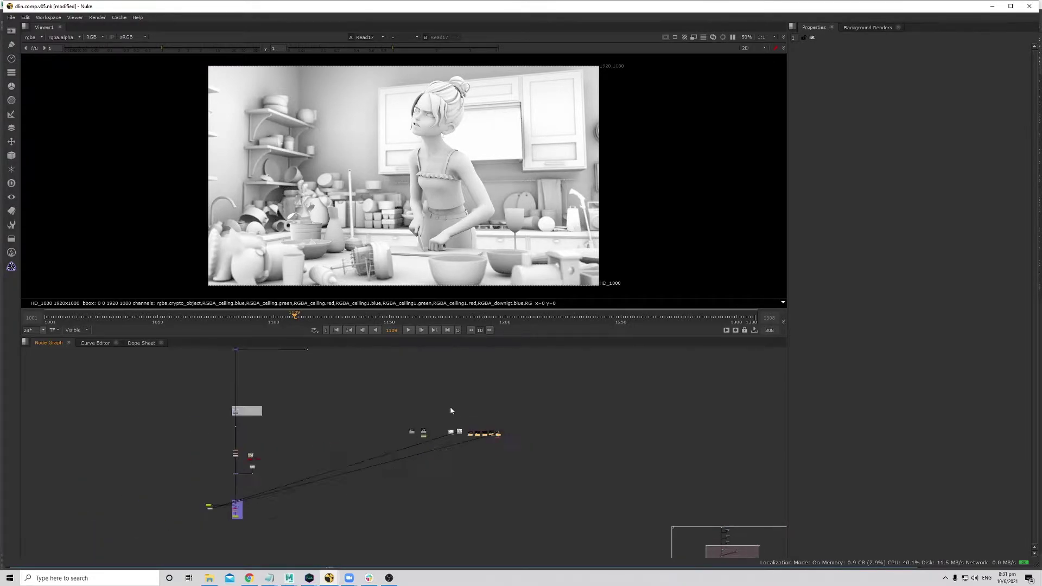
pyautogui.scroll(5, 375, 460)
pyautogui.click(350, 455)
pyautogui.press('1')
# - View the key.exr pass and the rim.exr pass in turn
pyautogui.click(427, 504)
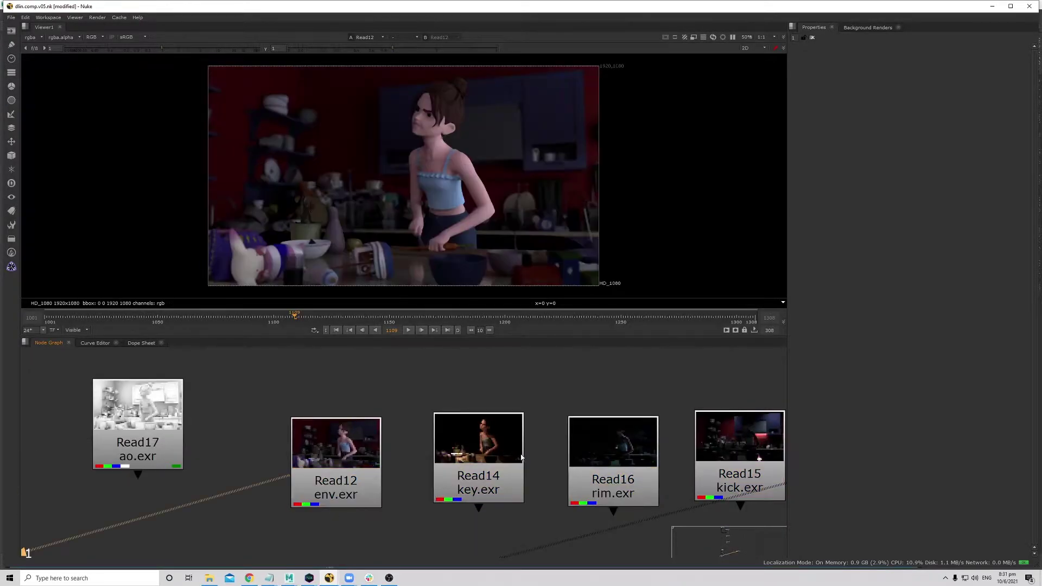
pyautogui.scroll(3, 427, 483)
pyautogui.click(434, 423)
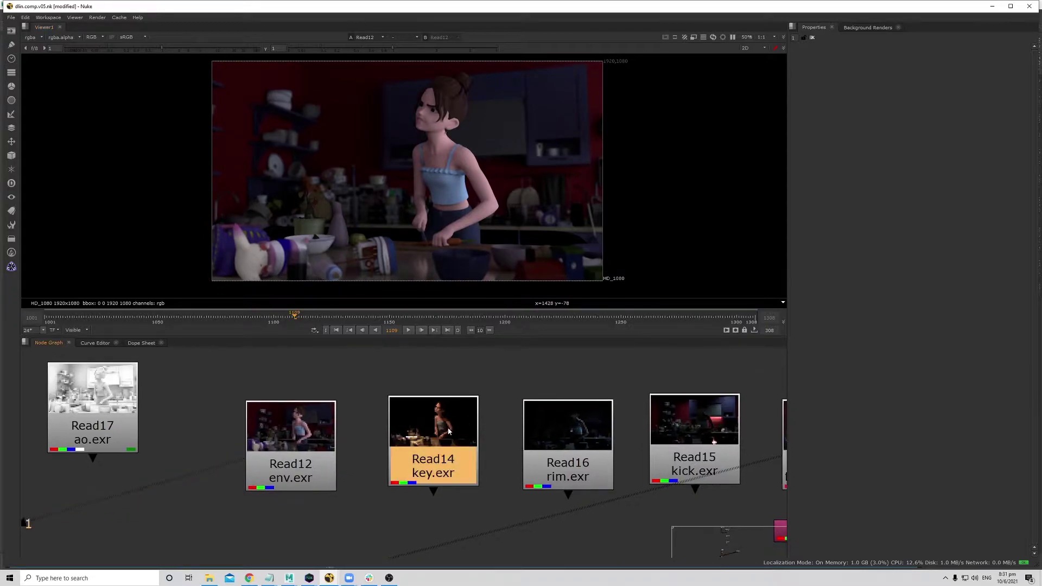
pyautogui.press('1')
pyautogui.click(434, 510)
pyautogui.moveTo(559, 434); pyautogui.dragTo(396, 448, button='middle')
pyautogui.click(514, 448)
pyautogui.press('1')
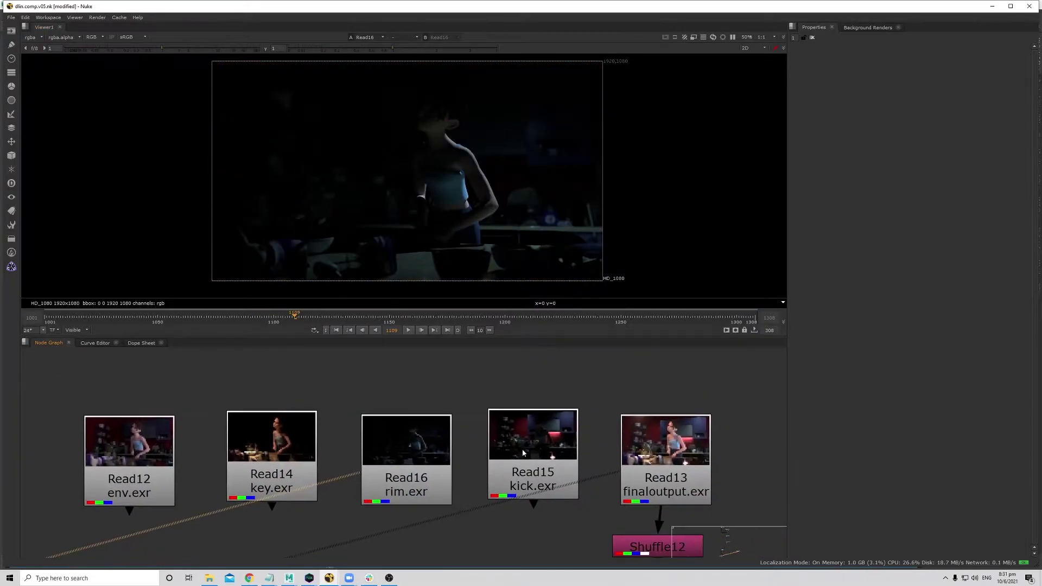
# - View the kick.exr pass and the finaloutput.exr image in turn
pyautogui.click(532, 451)
pyautogui.press('1')
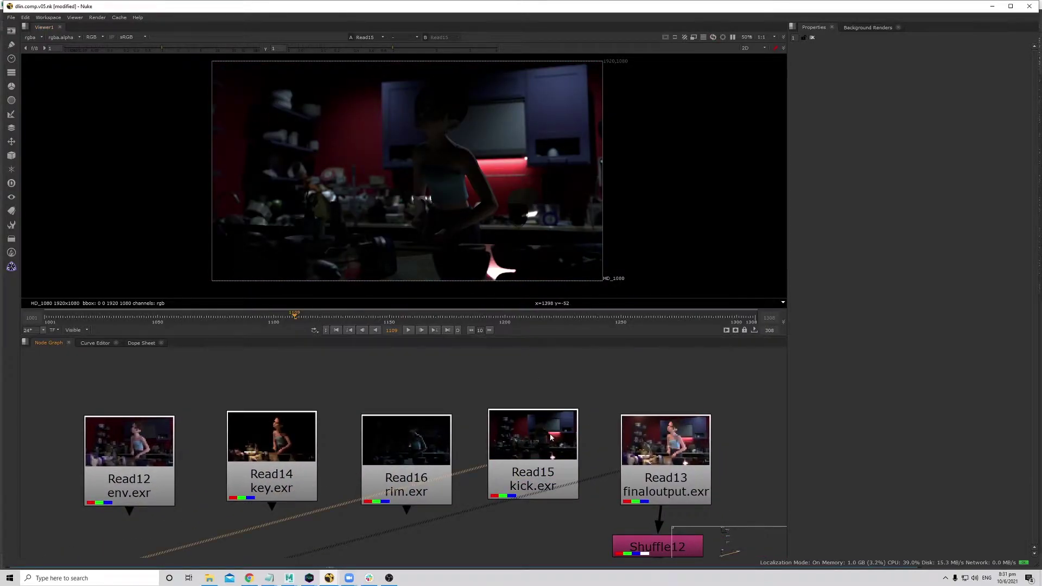
pyautogui.moveTo(683, 459); pyautogui.dragTo(662, 464, button='middle')
pyautogui.click(661, 463)
pyautogui.press('1')
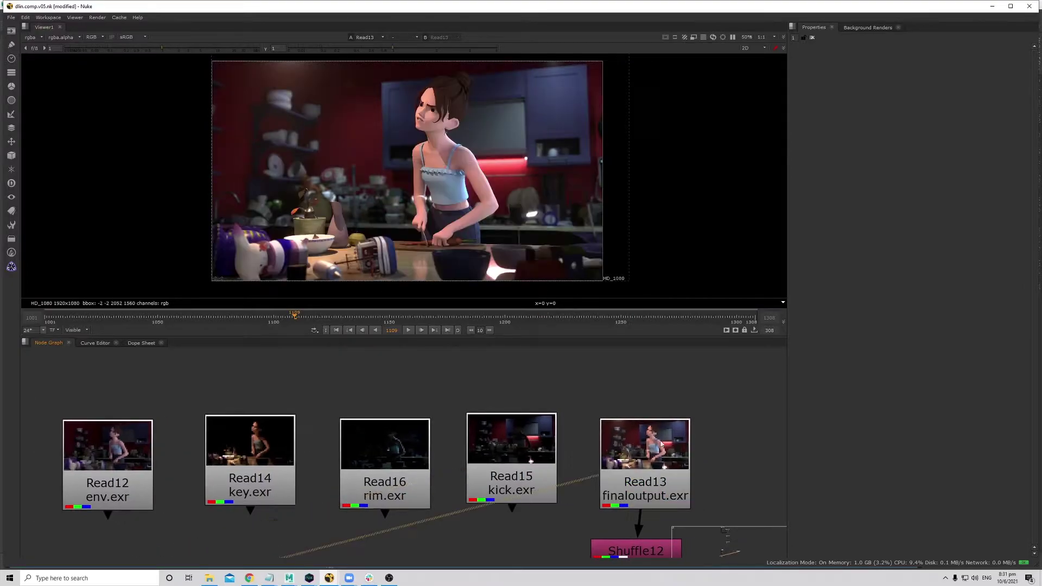
# - Select the read nodes from env.exr through finaloutput.exr as a group
pyautogui.moveTo(402, 385); pyautogui.dragTo(445, 389, button='middle')
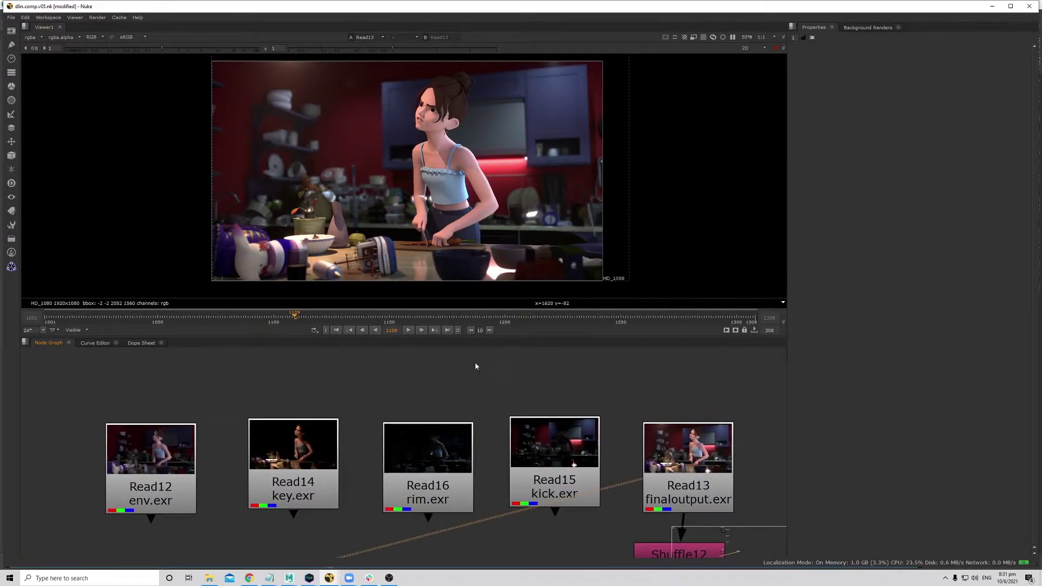
pyautogui.scroll(-3, 516, 412)
pyautogui.moveTo(257, 391); pyautogui.dragTo(689, 488)
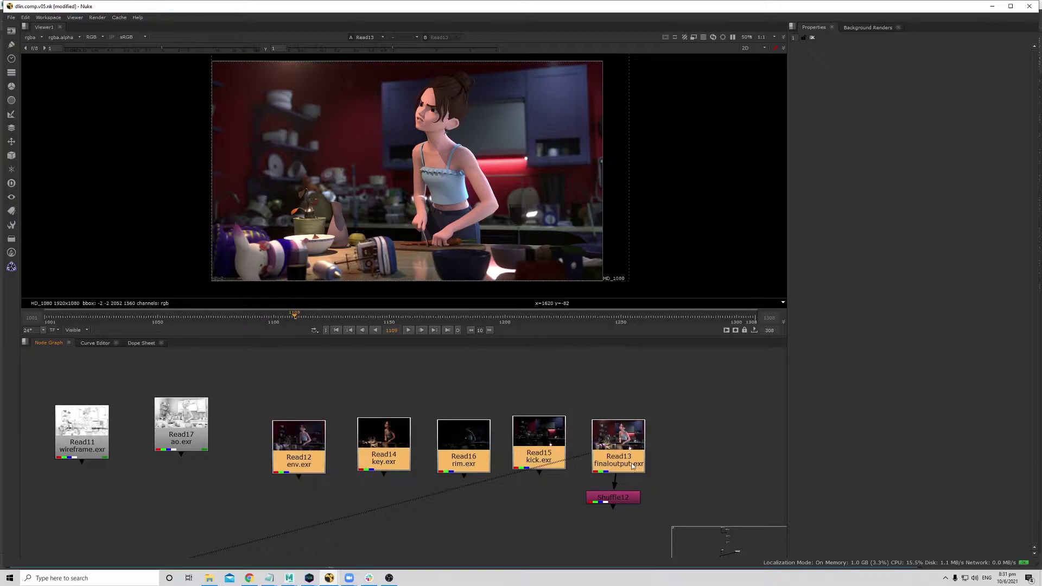
pyautogui.moveTo(632, 464); pyautogui.dragTo(660, 445, button='middle')
pyautogui.moveTo(290, 364); pyautogui.dragTo(711, 471)
pyautogui.scroll(-2, 727, 472)
pyautogui.moveTo(421, 408); pyautogui.dragTo(713, 492)
# - Set the input layer of the Shuffle4 node in the CHARS branch to RGBA_lamp_01 and view the node
pyautogui.scroll(-7, 328, 398)
pyautogui.moveTo(256, 378); pyautogui.dragTo(521, 480, button='middle')
pyautogui.moveTo(271, 414); pyautogui.dragTo(386, 495, button='middle')
pyautogui.scroll(-4, 419, 434)
pyautogui.scroll(8, 419, 435)
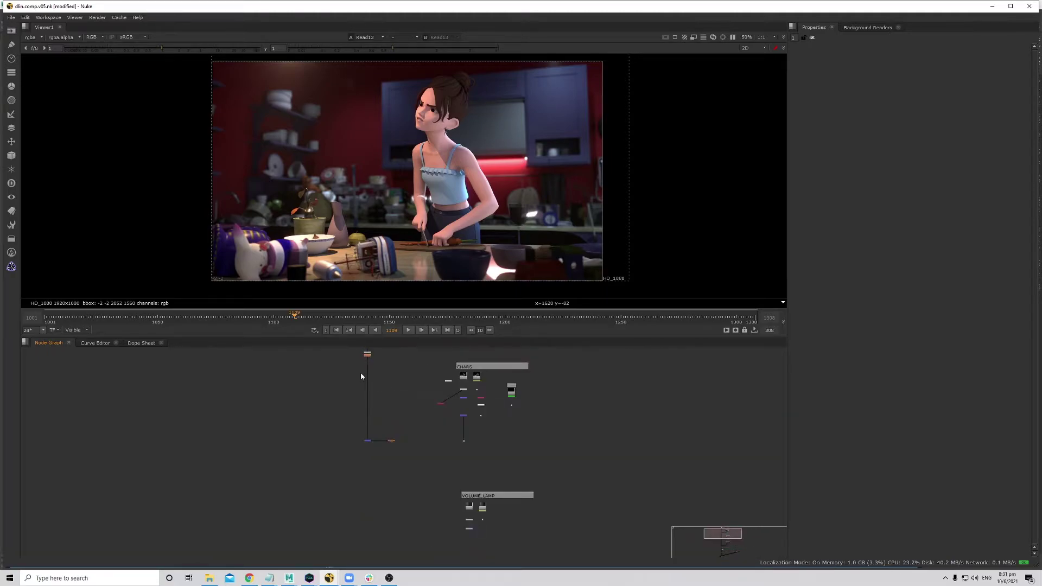
pyautogui.scroll(3, 460, 432)
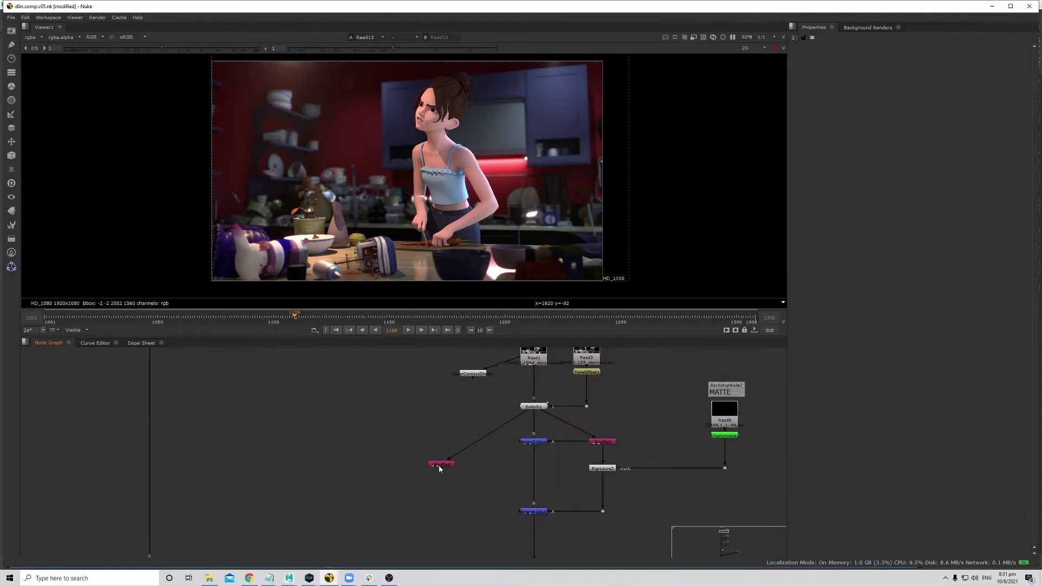
pyautogui.doubleClick(439, 464)
pyautogui.click(828, 76)
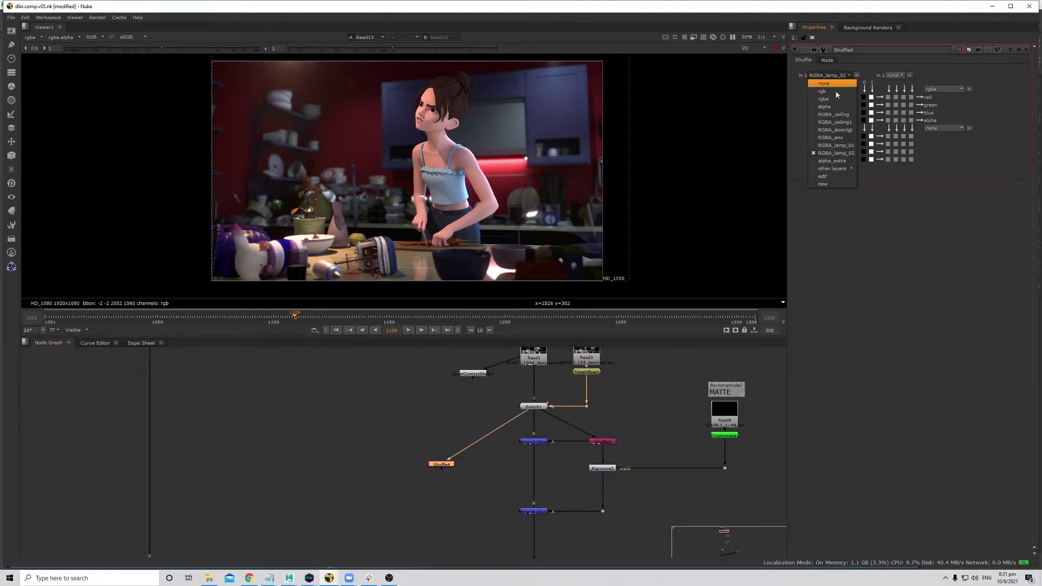
pyautogui.click(838, 145)
pyautogui.moveTo(376, 446); pyautogui.dragTo(460, 490)
pyautogui.press('1')
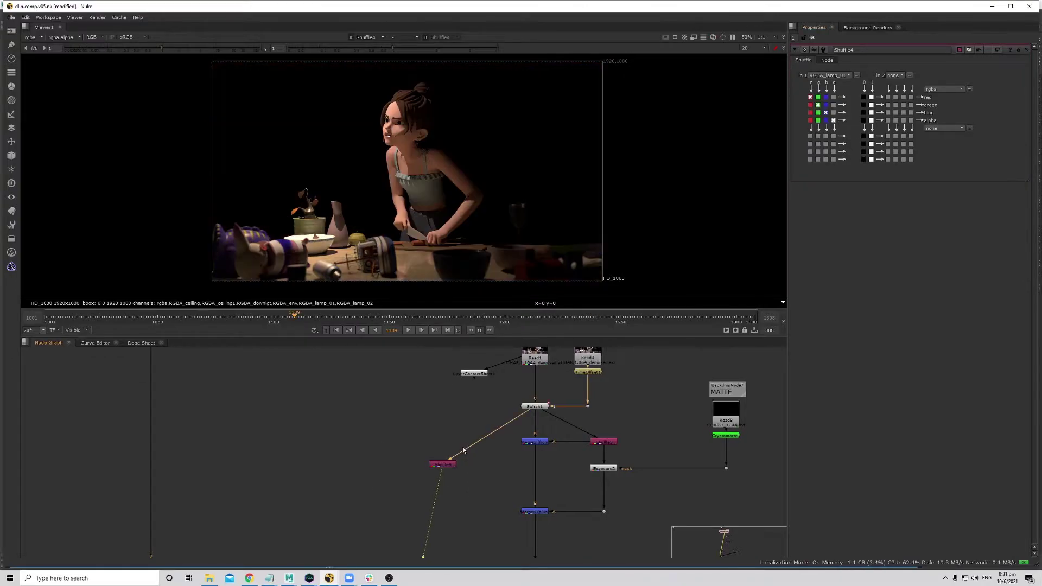
# - Wire the lamp light pass into the merge of the SET_KITCHEN and CHARS branches and view Merge1
pyautogui.moveTo(517, 522); pyautogui.dragTo(523, 479, button='middle')
pyautogui.scroll(-3, 480, 419)
pyautogui.moveTo(481, 419); pyautogui.dragTo(538, 461, button='middle')
pyautogui.moveTo(362, 362); pyautogui.dragTo(375, 476, button='middle')
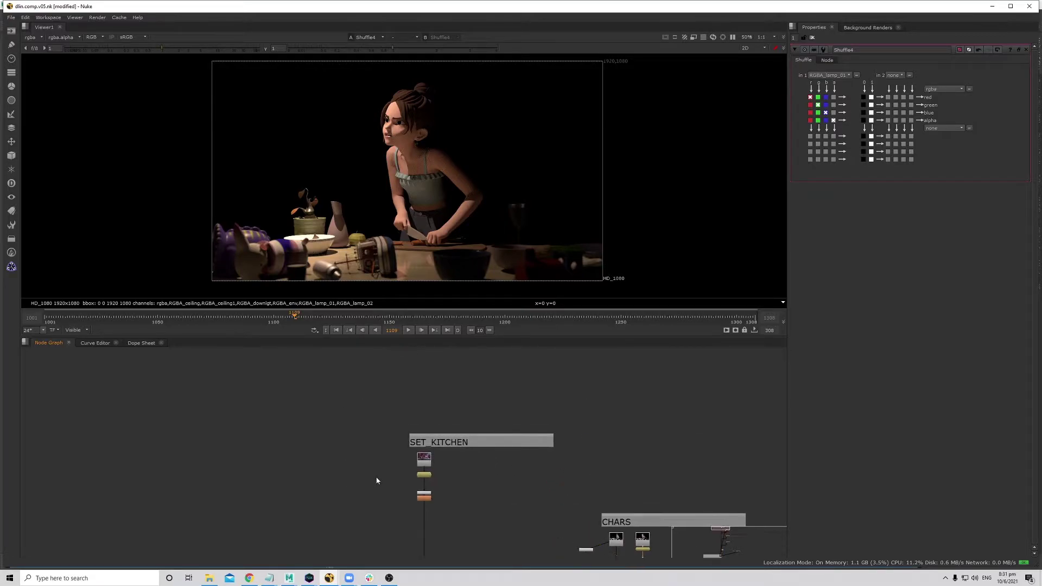
pyautogui.scroll(2, 382, 488)
pyautogui.moveTo(383, 506); pyautogui.dragTo(438, 468)
pyautogui.moveTo(438, 540); pyautogui.dragTo(389, 510)
pyautogui.scroll(-3, 395, 381)
pyautogui.scroll(3, 407, 463)
pyautogui.moveTo(358, 440); pyautogui.dragTo(408, 480)
pyautogui.moveTo(410, 489); pyautogui.dragTo(457, 409, button='middle')
pyautogui.press('1')
# - Connect the Write3 node to the dot beneath the OVERALL SHOT GRADE backdrop and view its output
pyautogui.scroll(-7, 427, 439)
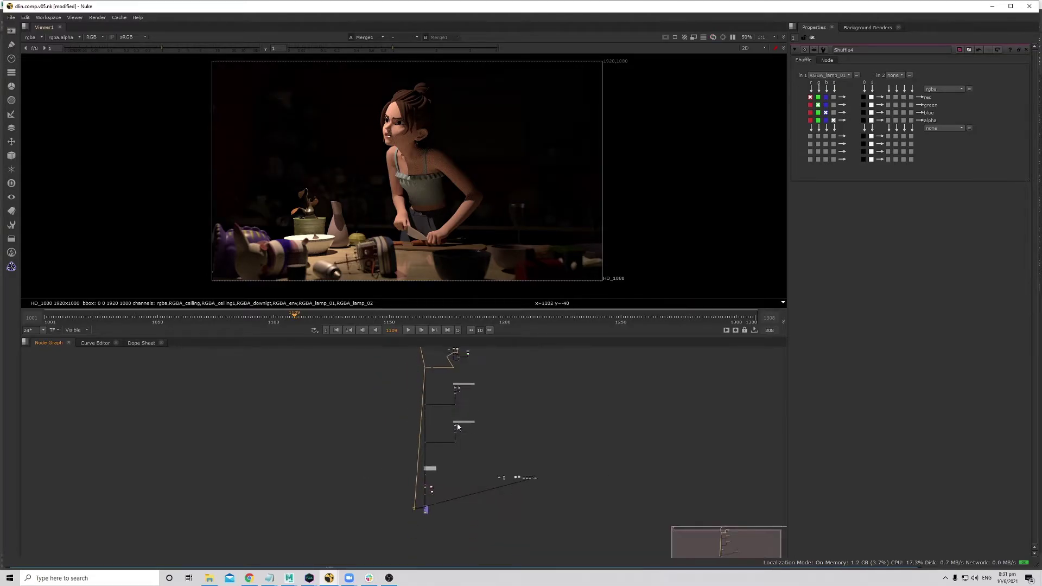
pyautogui.scroll(4, 434, 450)
pyautogui.scroll(6, 428, 489)
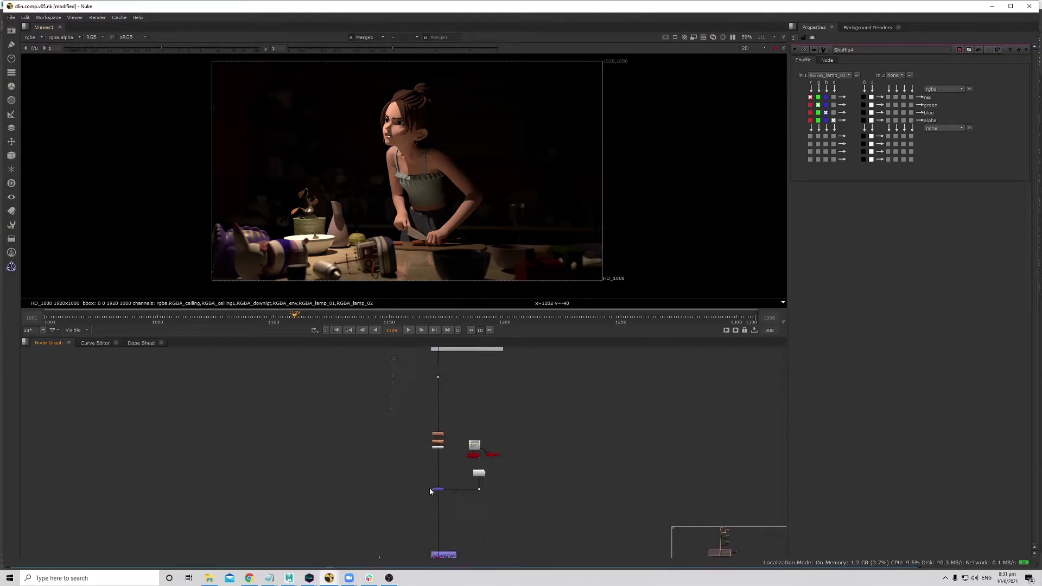
pyautogui.moveTo(431, 498)
pyautogui.mouseDown(button='middle')
pyautogui.moveTo(440, 437)
pyautogui.moveTo(442, 495)
pyautogui.mouseUp(button='middle')
pyautogui.scroll(-3, 395, 502)
pyautogui.moveTo(442, 428); pyautogui.dragTo(427, 482, button='middle')
pyautogui.scroll(5, 425, 483)
pyautogui.moveTo(400, 506)
pyautogui.mouseDown()
pyautogui.moveTo(447, 477)
pyautogui.moveTo(413, 499)
pyautogui.mouseUp()
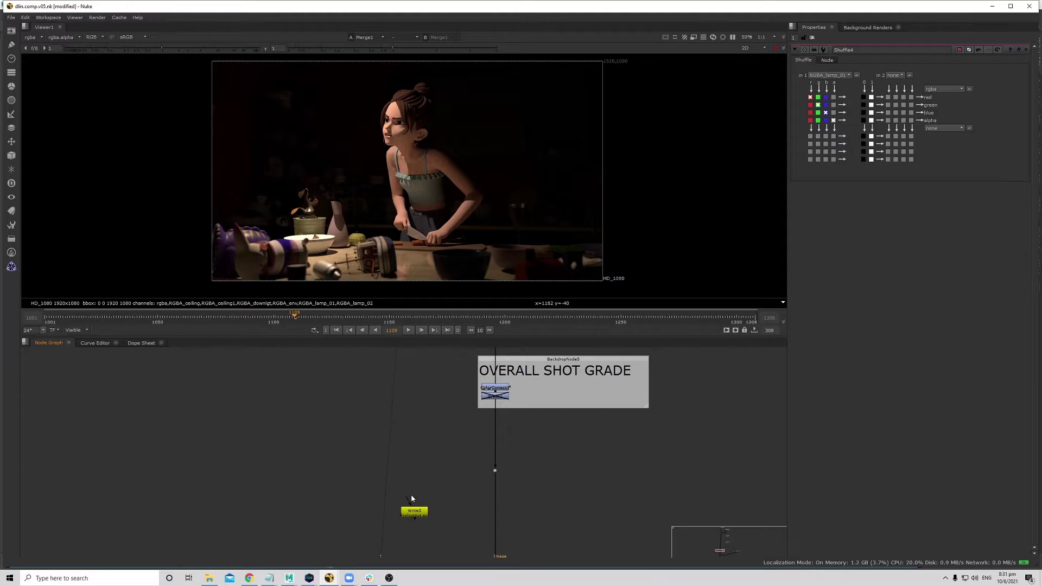
pyautogui.scroll(-5, 529, 521)
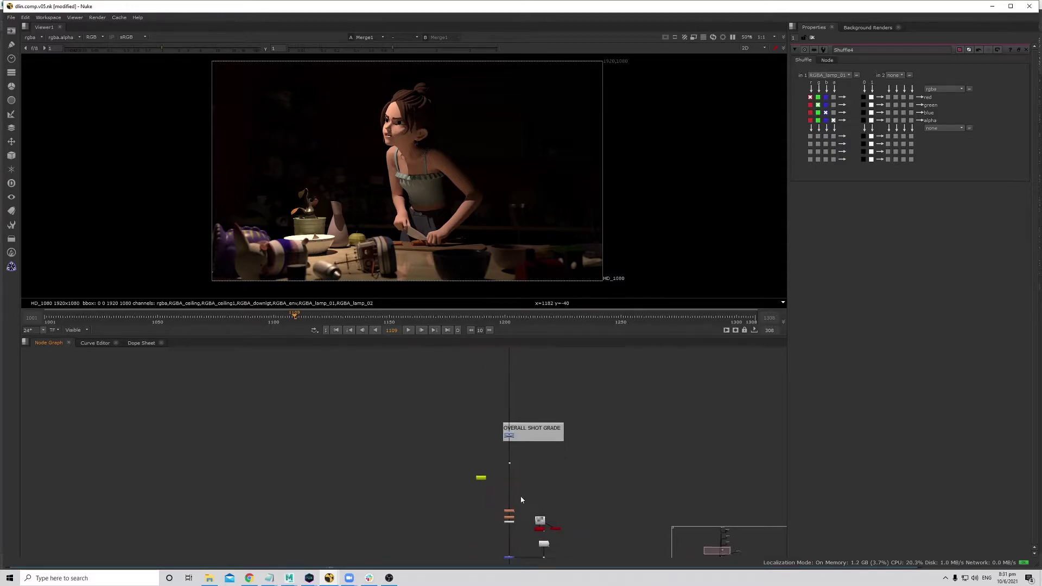
pyautogui.scroll(5, 499, 472)
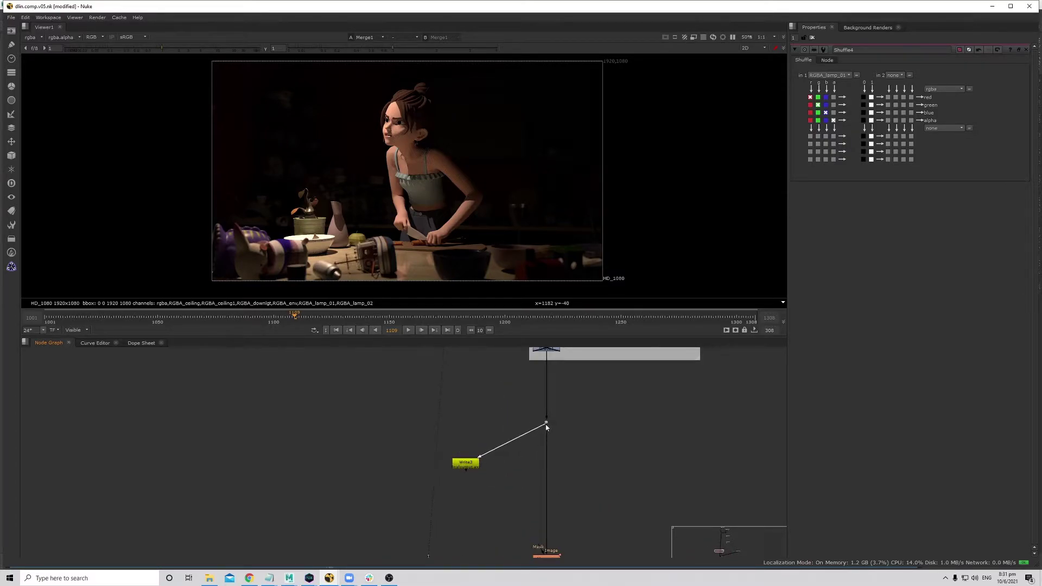
pyautogui.click(467, 466)
pyautogui.press('1')
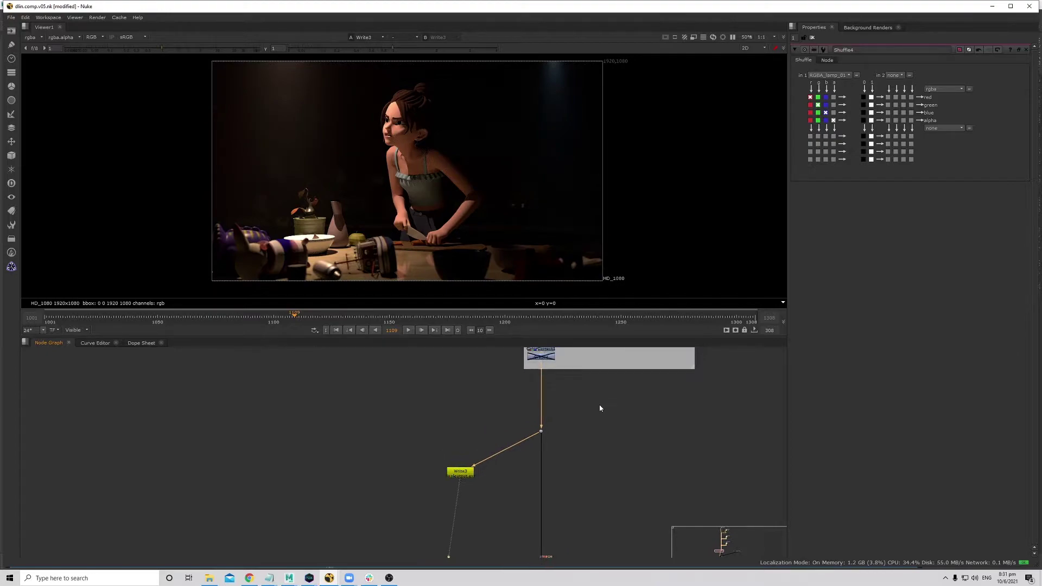
# - View the rim.exr, kick.exr and finaloutput.exr read nodes one after another
pyautogui.scroll(-3, 601, 400)
pyautogui.moveTo(586, 416); pyautogui.dragTo(496, 486, button='middle')
pyautogui.scroll(2, 499, 445)
pyautogui.moveTo(503, 408); pyautogui.dragTo(464, 441, button='middle')
pyautogui.moveTo(450, 432); pyautogui.dragTo(505, 529)
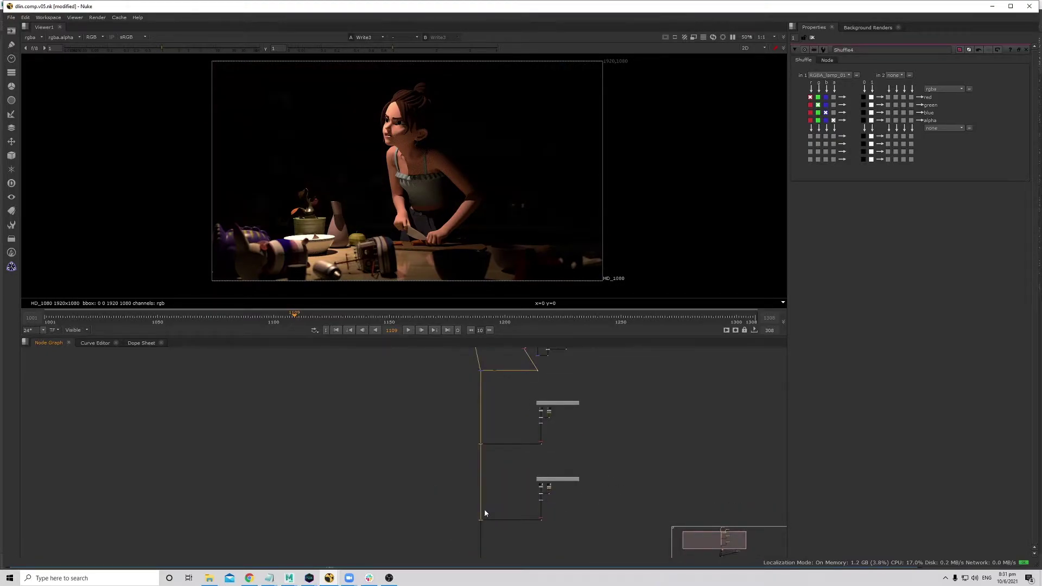
pyautogui.scroll(-4, 486, 512)
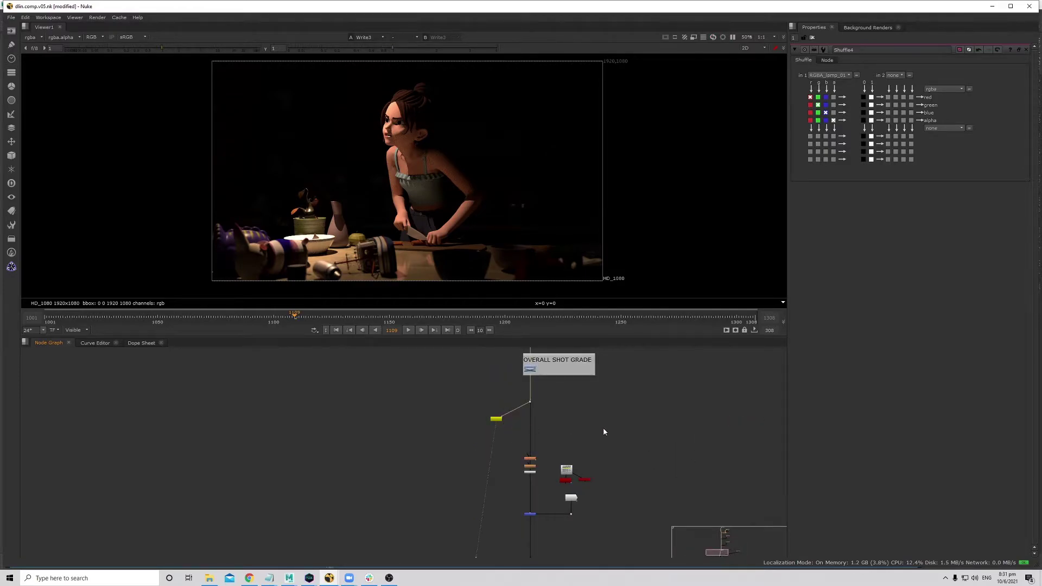
pyautogui.moveTo(592, 419); pyautogui.dragTo(207, 419, button='middle')
pyautogui.scroll(3, 452, 468)
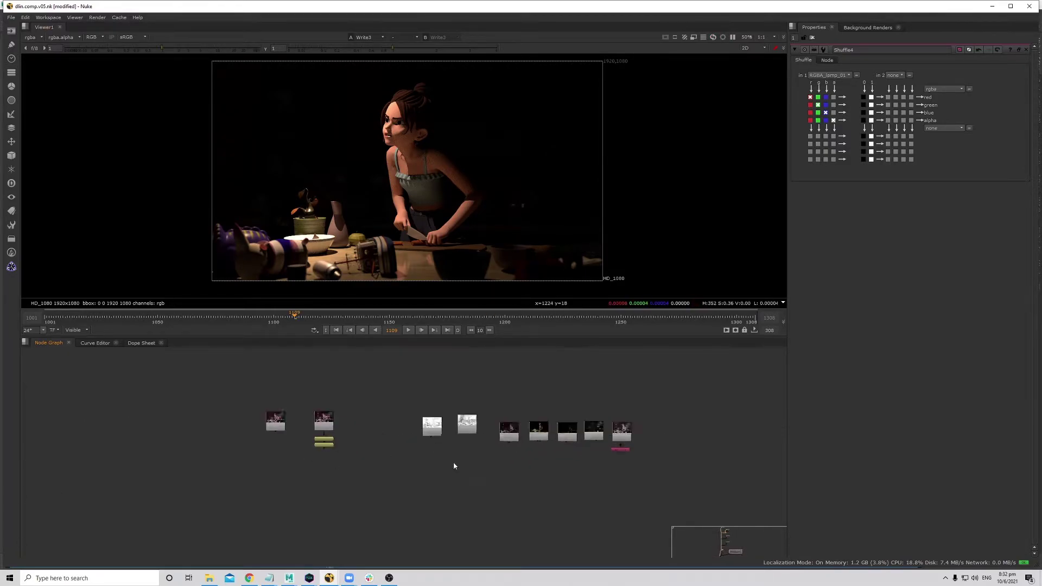
pyautogui.press('1')
pyautogui.moveTo(572, 432); pyautogui.dragTo(422, 432, button='middle')
pyautogui.scroll(2, 524, 445)
pyautogui.click(499, 451)
pyautogui.click(348, 453)
pyautogui.click(499, 451)
pyautogui.press('1')
pyautogui.click(573, 451)
pyautogui.press('1')
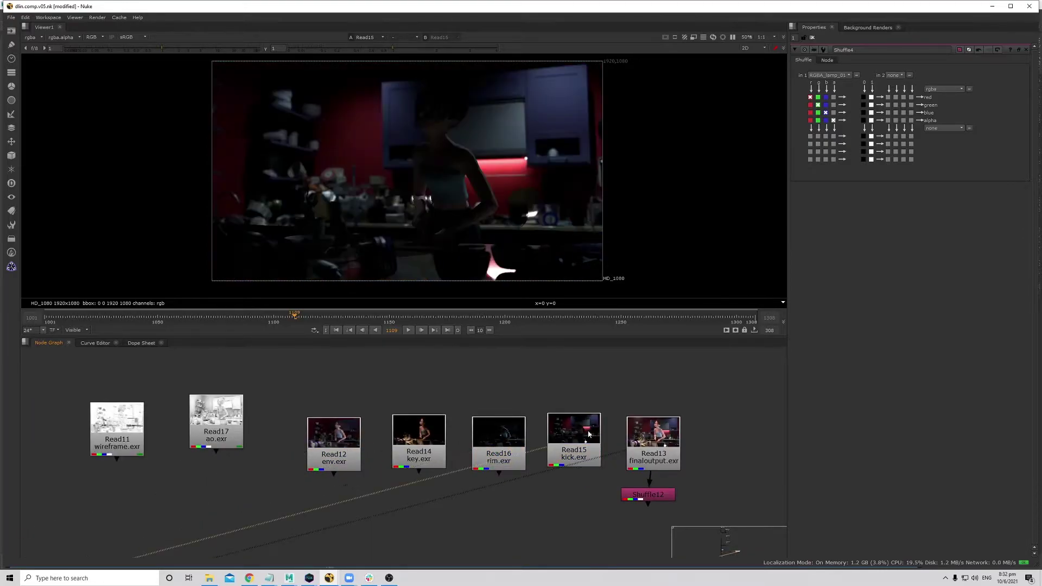
pyautogui.click(654, 438)
pyautogui.press('1')
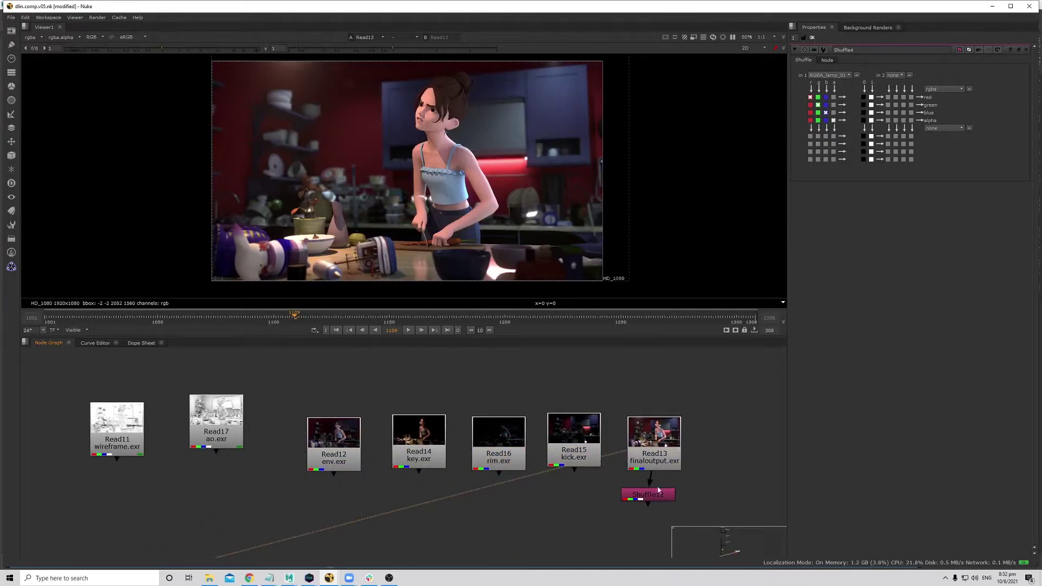
# - Reposition the wireframe.exr and ao.exr read nodes so they line up in one row with the light pass read nodes
pyautogui.moveTo(644, 499); pyautogui.dragTo(650, 502)
pyautogui.scroll(-4, 471, 451)
pyautogui.moveTo(381, 476); pyautogui.dragTo(414, 476, button='middle')
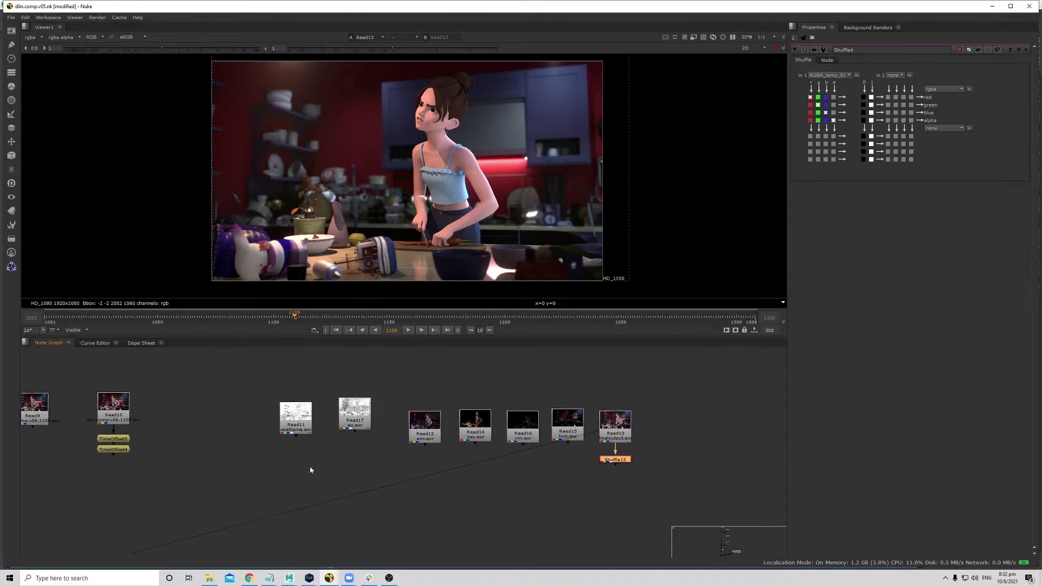
pyautogui.moveTo(248, 380); pyautogui.dragTo(369, 440)
pyautogui.click(355, 413)
pyautogui.keyDown('shift'); pyautogui.click(300, 417); pyautogui.keyUp('shift')
pyautogui.moveTo(299, 417); pyautogui.dragTo(312, 437)
pyautogui.moveTo(381, 414); pyautogui.dragTo(383, 402)
pyautogui.moveTo(312, 434); pyautogui.dragTo(307, 418)
pyautogui.moveTo(430, 434); pyautogui.dragTo(430, 433)
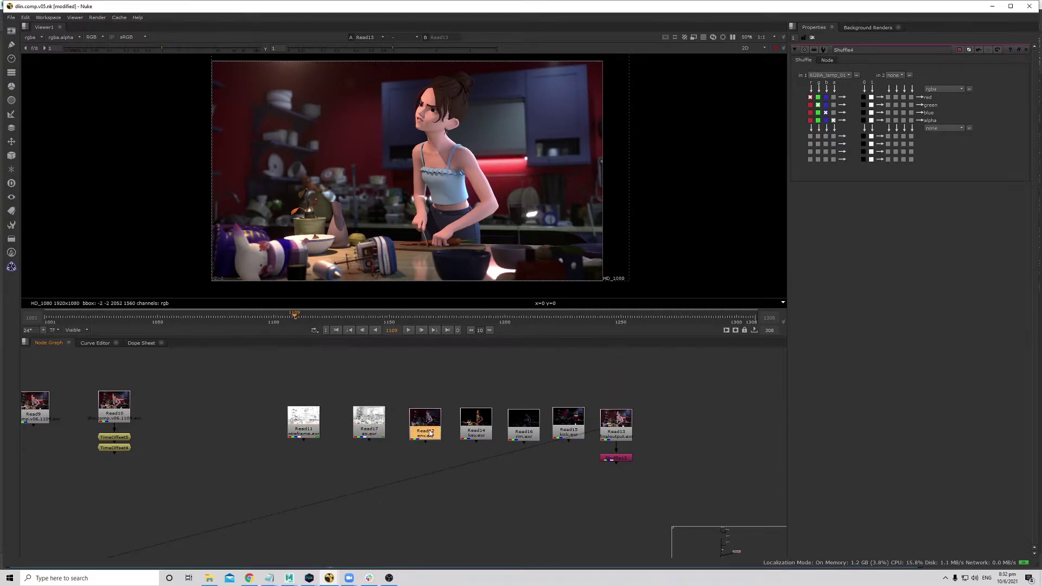
pyautogui.moveTo(407, 443); pyautogui.dragTo(396, 425, button='middle')
pyautogui.moveTo(283, 364); pyautogui.dragTo(648, 456)
pyautogui.moveTo(608, 452); pyautogui.dragTo(587, 452, button='middle')
pyautogui.scroll(-5, 448, 430)
pyautogui.scroll(-2, 467, 435)
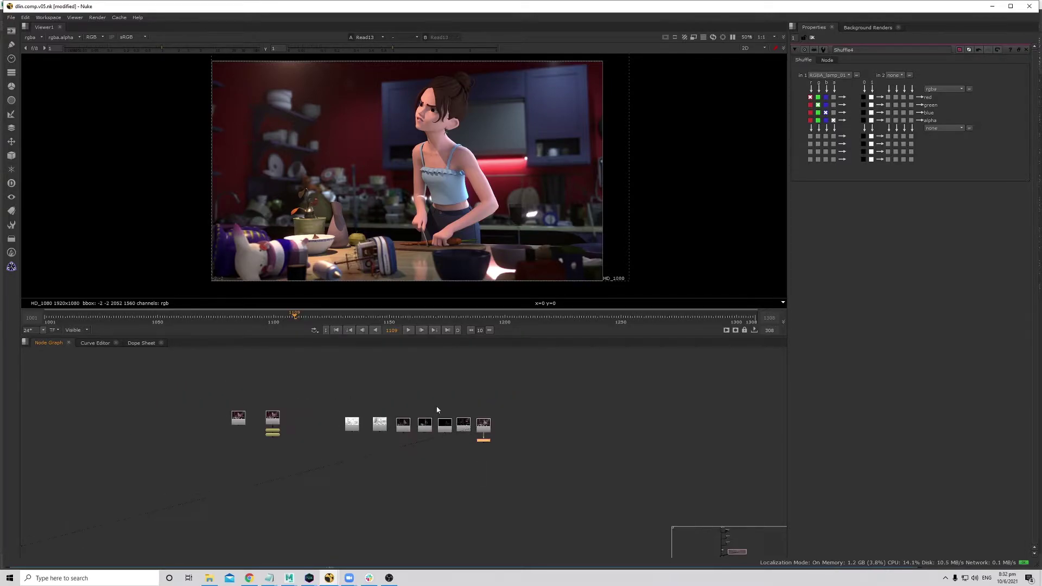
pyautogui.scroll(-1, 509, 182)
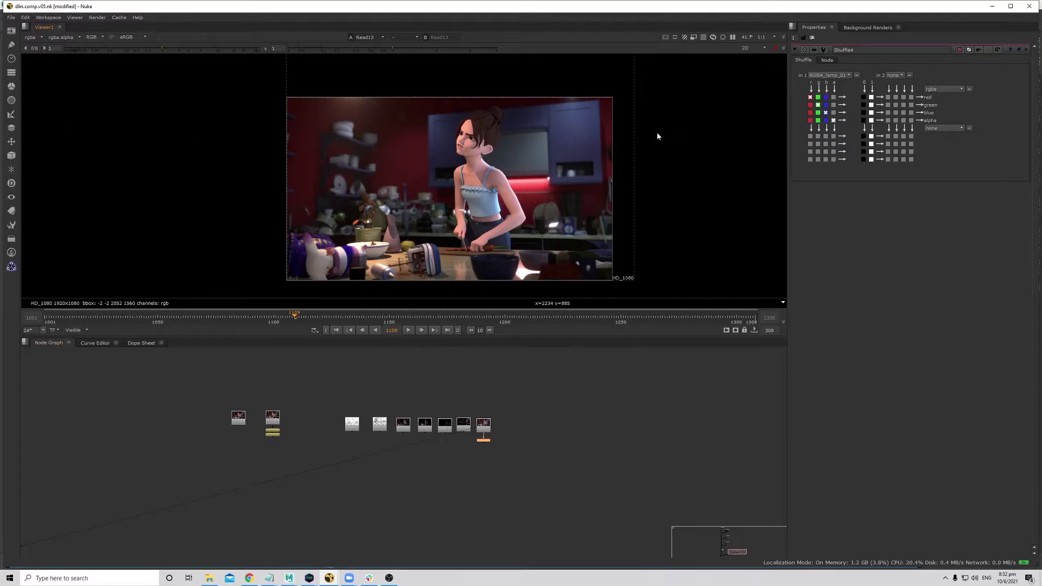
pyautogui.scroll(3, 369, 423)
pyautogui.moveTo(289, 389); pyautogui.dragTo(599, 443)
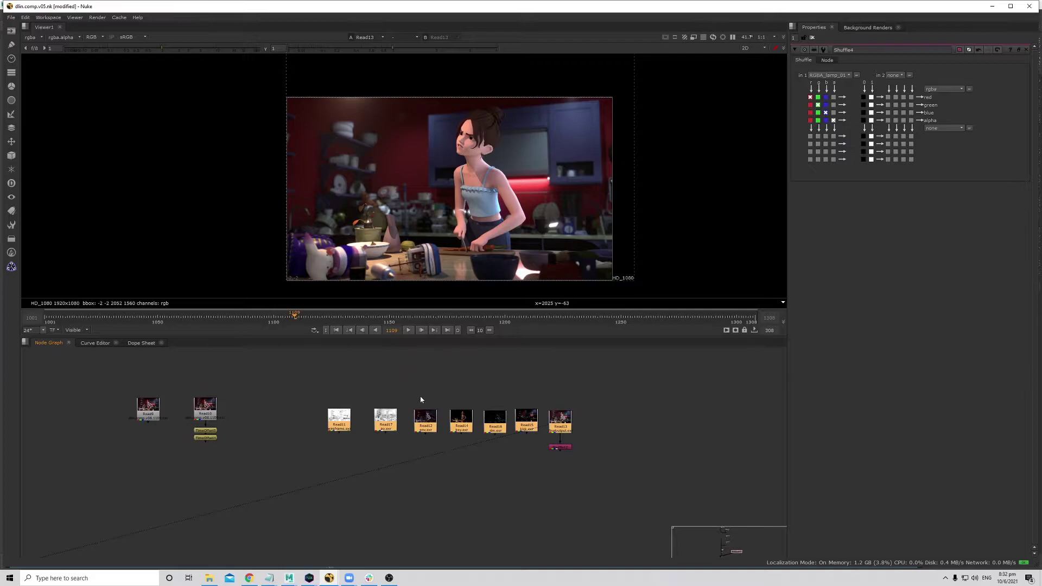
pyautogui.click(428, 430)
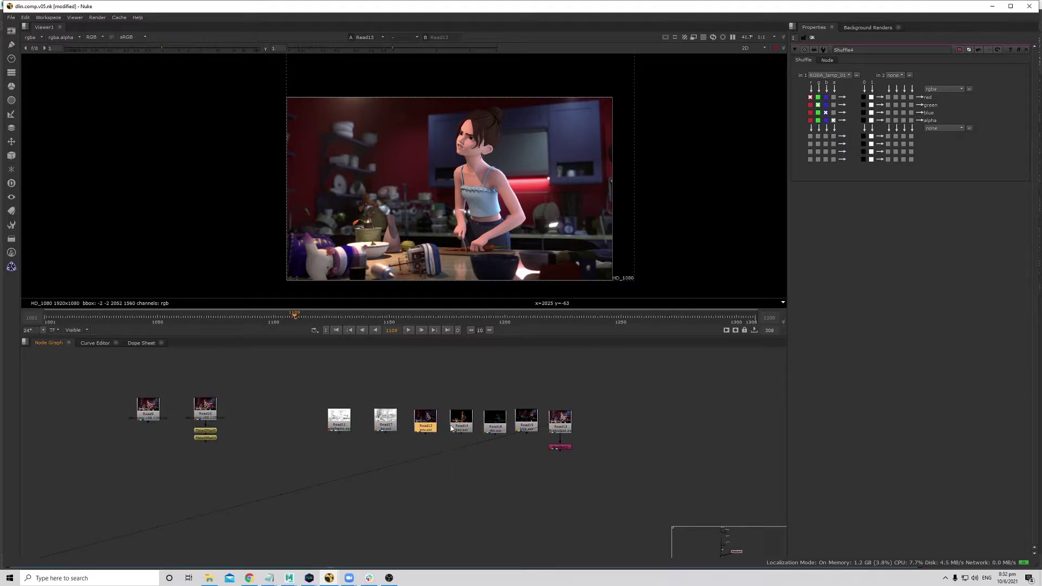
pyautogui.moveTo(433, 374); pyautogui.dragTo(603, 430)
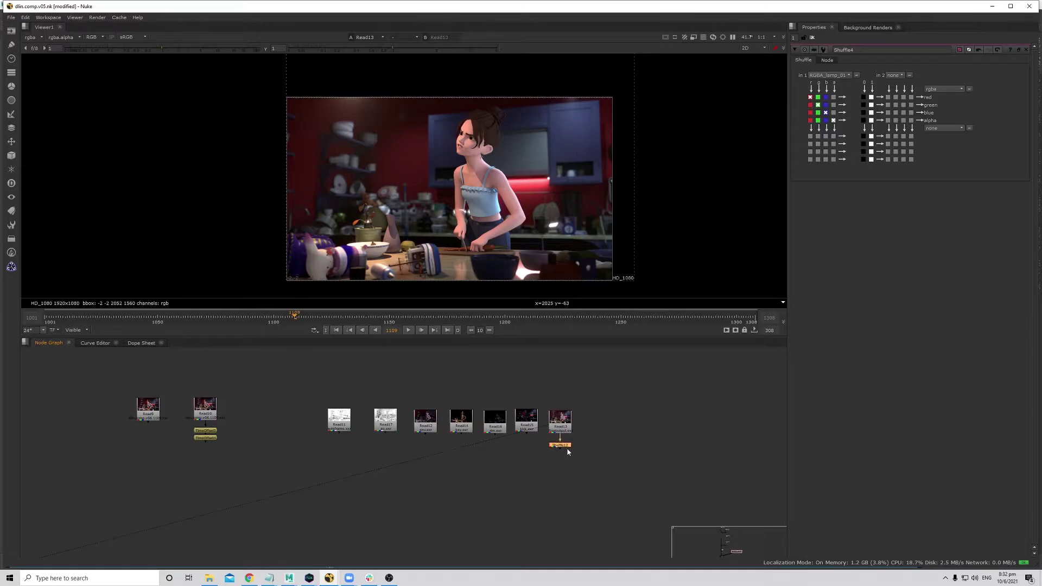
pyautogui.scroll(-2, 559, 450)
pyautogui.moveTo(557, 407); pyautogui.dragTo(553, 415, button='middle')
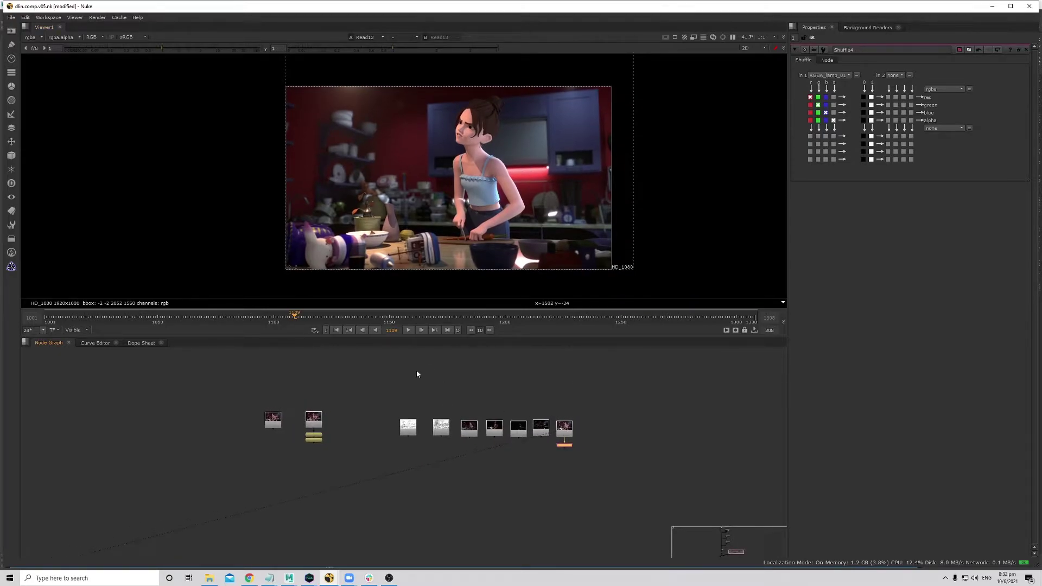
# - Add a Roto node and draw a rectangle slightly larger than the frame just outside the image's left edge at frame 1001
pyautogui.press('o')
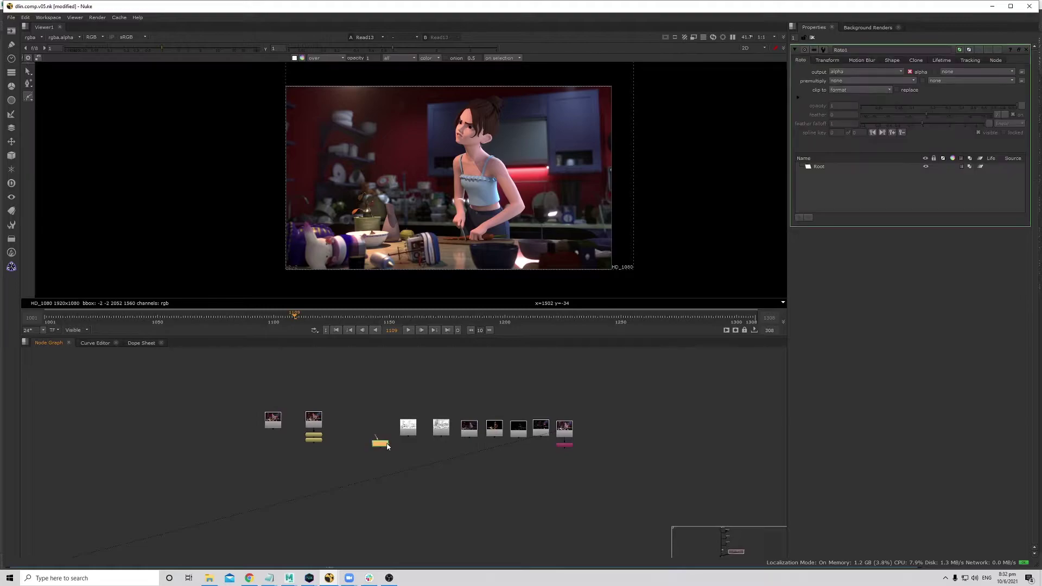
pyautogui.scroll(3, 380, 446)
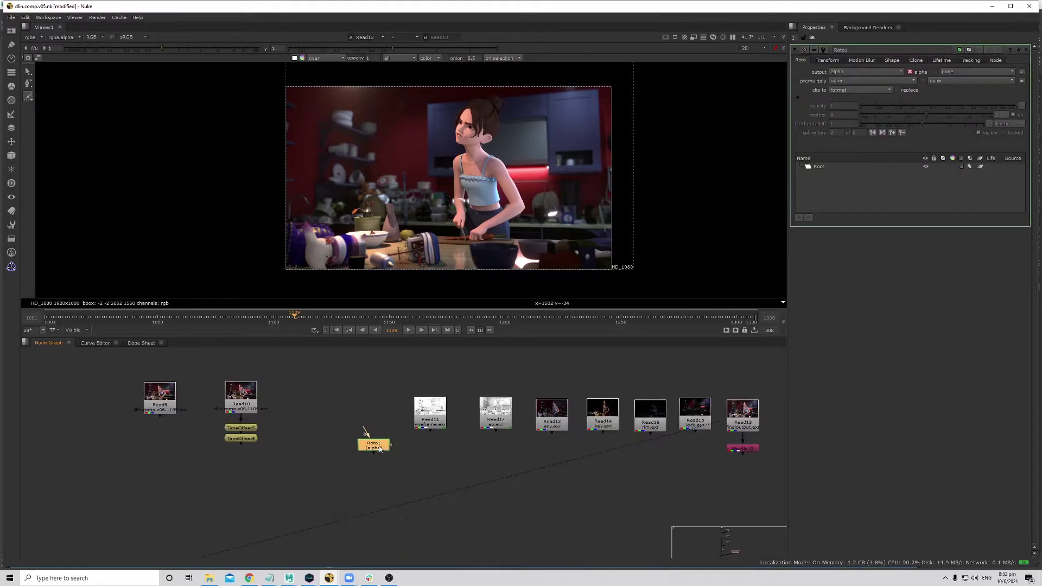
pyautogui.click(29, 98)
pyautogui.click(67, 130)
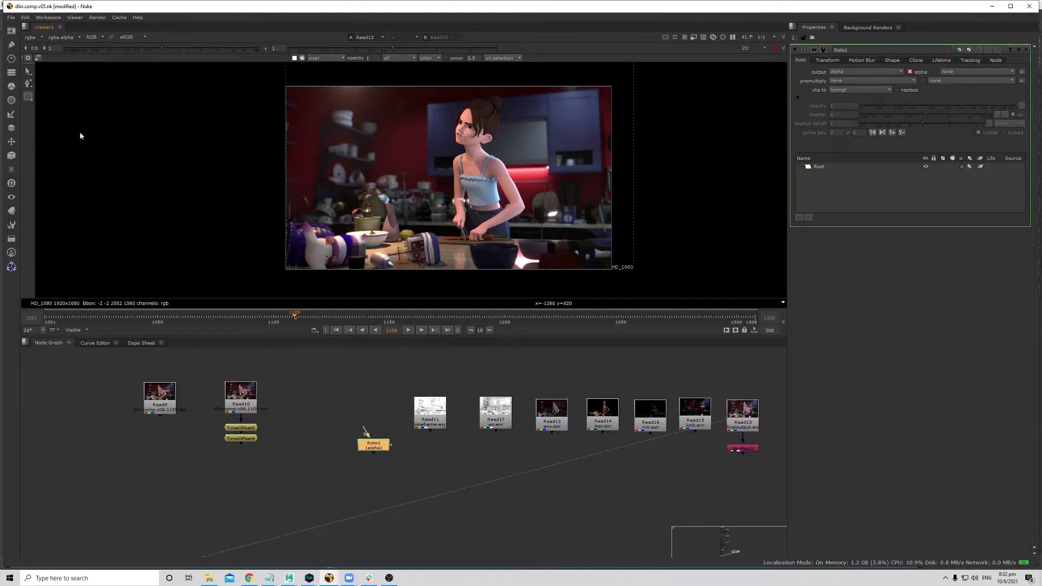
pyautogui.moveTo(207, 172); pyautogui.dragTo(247, 175, button='middle')
pyautogui.scroll(-1, 253, 181)
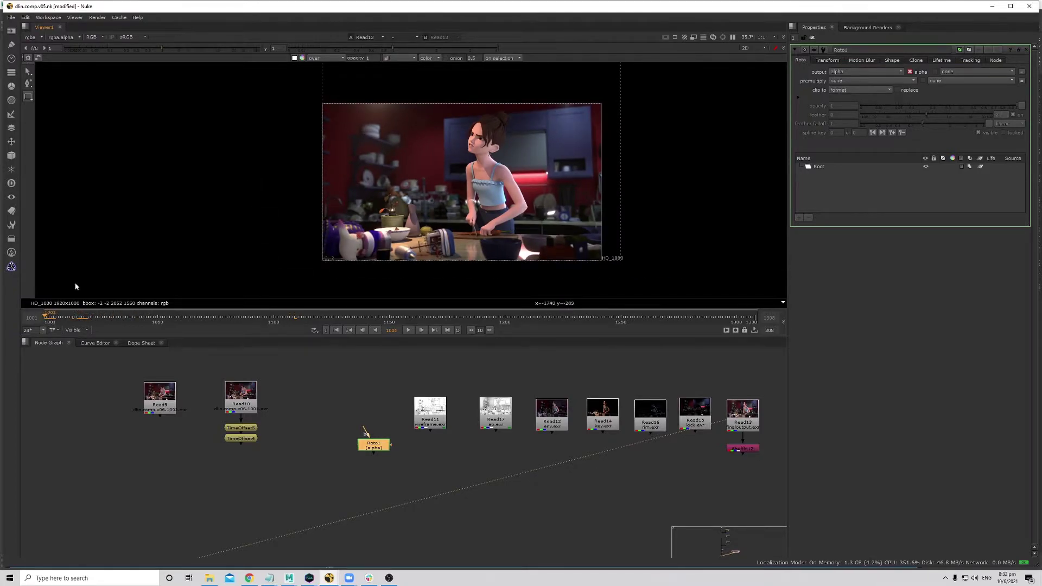
pyautogui.moveTo(239, 221); pyautogui.dragTo(331, 223, button='middle')
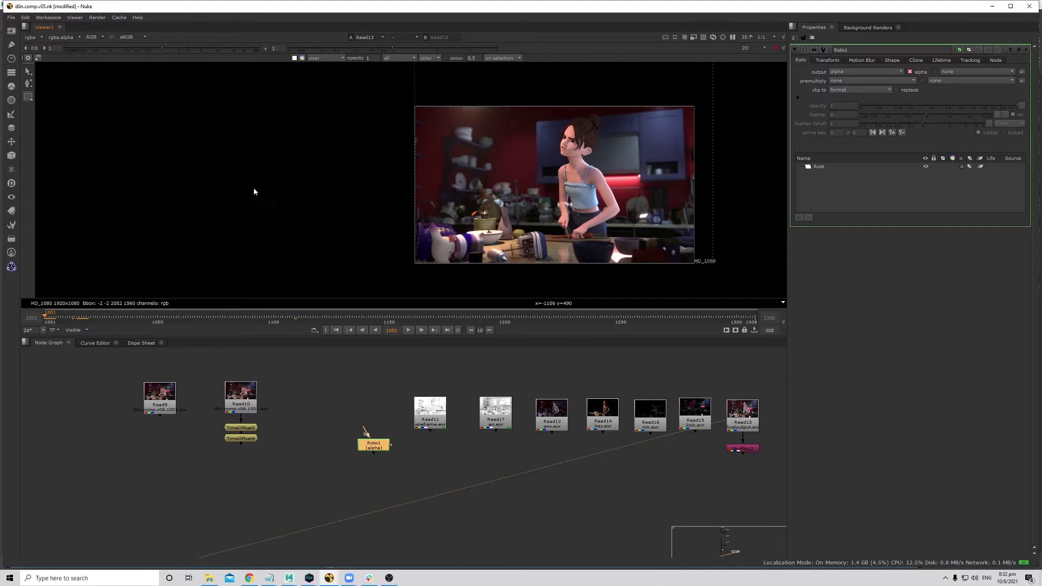
pyautogui.moveTo(409, 103); pyautogui.dragTo(107, 273)
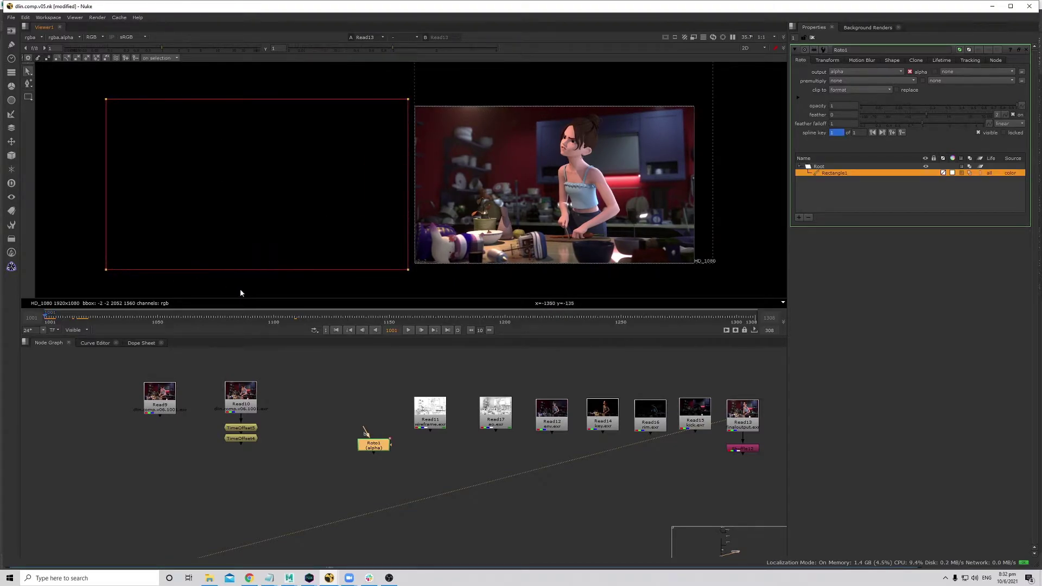
# - Animate the roto rectangle by moving it over to cover the whole image at frame 1010
pyautogui.moveTo(448, 189); pyautogui.dragTo(447, 185, button='middle')
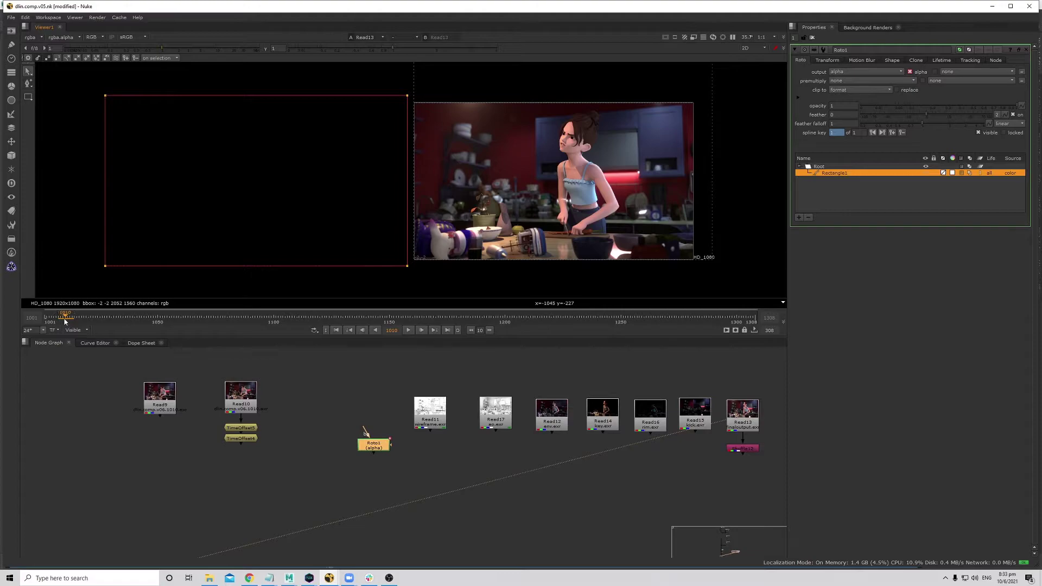
pyautogui.moveTo(368, 196); pyautogui.dragTo(359, 193, button='middle')
pyautogui.moveTo(96, 88); pyautogui.dragTo(407, 279)
pyautogui.moveTo(253, 178); pyautogui.dragTo(538, 177)
pyautogui.moveTo(70, 320)
pyautogui.mouseDown()
pyautogui.moveTo(48, 321)
pyautogui.moveTo(70, 321)
pyautogui.moveTo(42, 333)
pyautogui.moveTo(79, 338)
pyautogui.mouseUp()
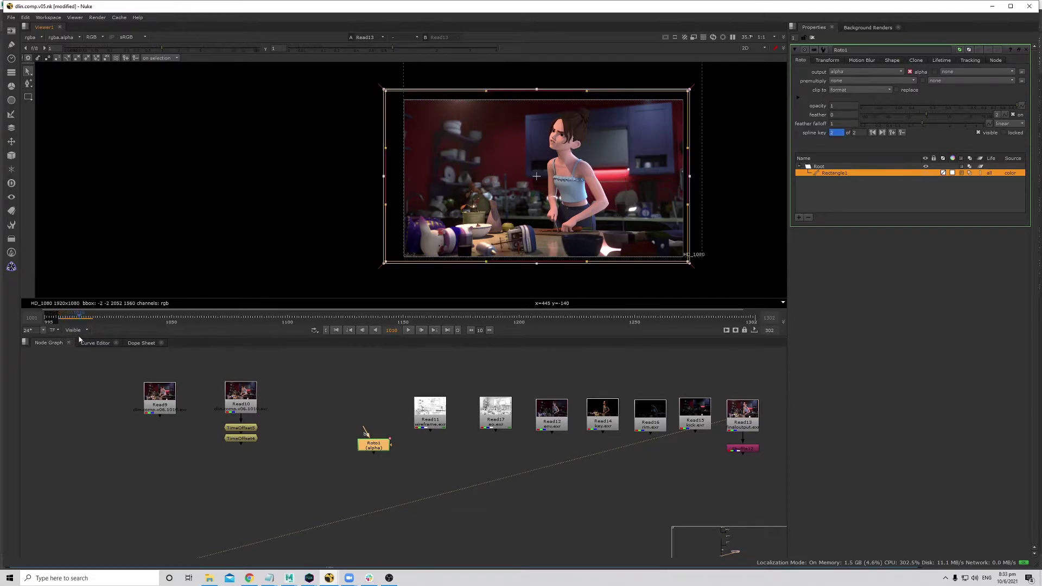
# - Add a Merge node below wireframe.exr, with the wireframe read as input B and Roto1 routed through a dot into input A
pyautogui.scroll(-2, 340, 434)
pyautogui.scroll(3, 373, 438)
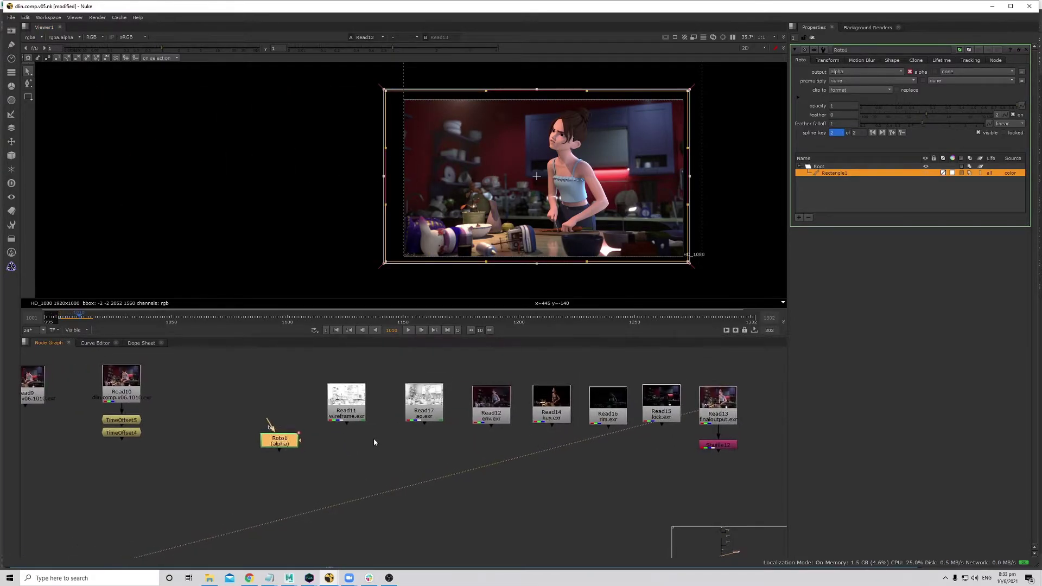
pyautogui.scroll(-1, 386, 429)
pyautogui.scroll(2, 388, 430)
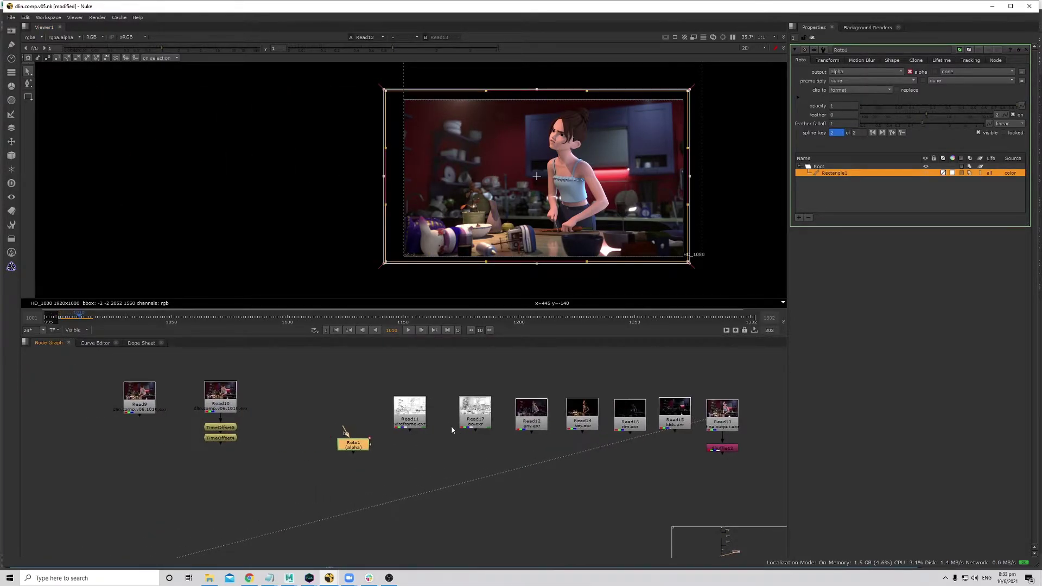
pyautogui.moveTo(353, 429); pyautogui.dragTo(345, 426)
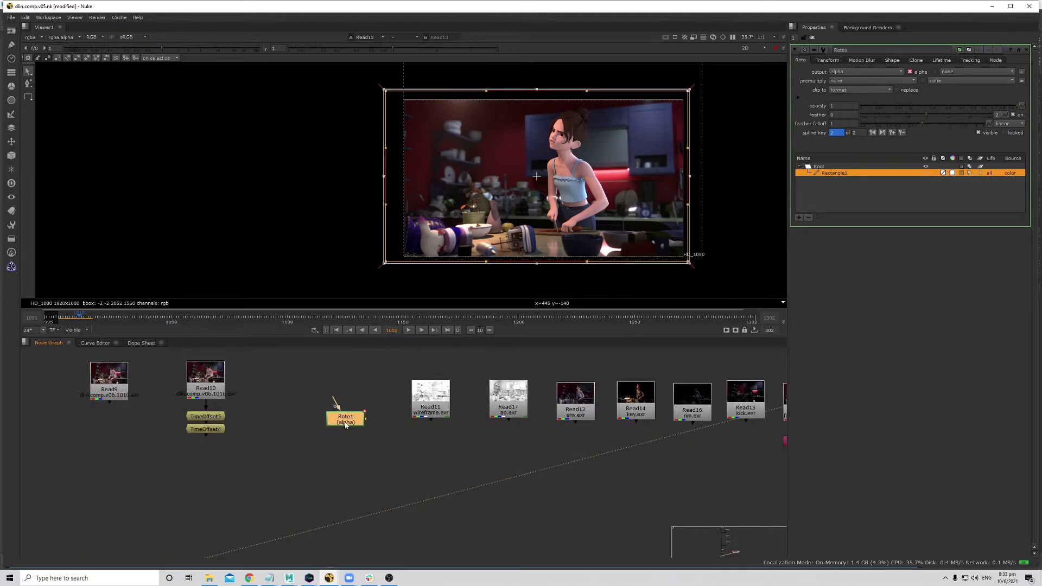
pyautogui.click(405, 471)
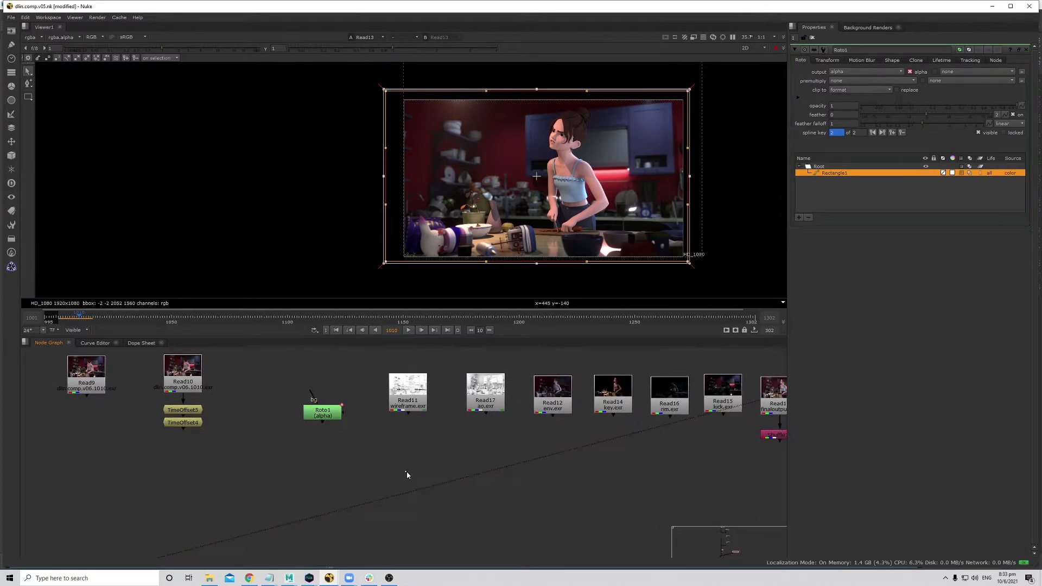
pyautogui.press('m')
pyautogui.scroll(2, 418, 457)
pyautogui.scroll(-2, 417, 457)
pyautogui.moveTo(400, 491)
pyautogui.mouseDown()
pyautogui.moveTo(387, 488)
pyautogui.moveTo(398, 492)
pyautogui.mouseUp()
pyautogui.click(346, 462)
pyautogui.moveTo(302, 490); pyautogui.dragTo(297, 496)
pyautogui.click(409, 495)
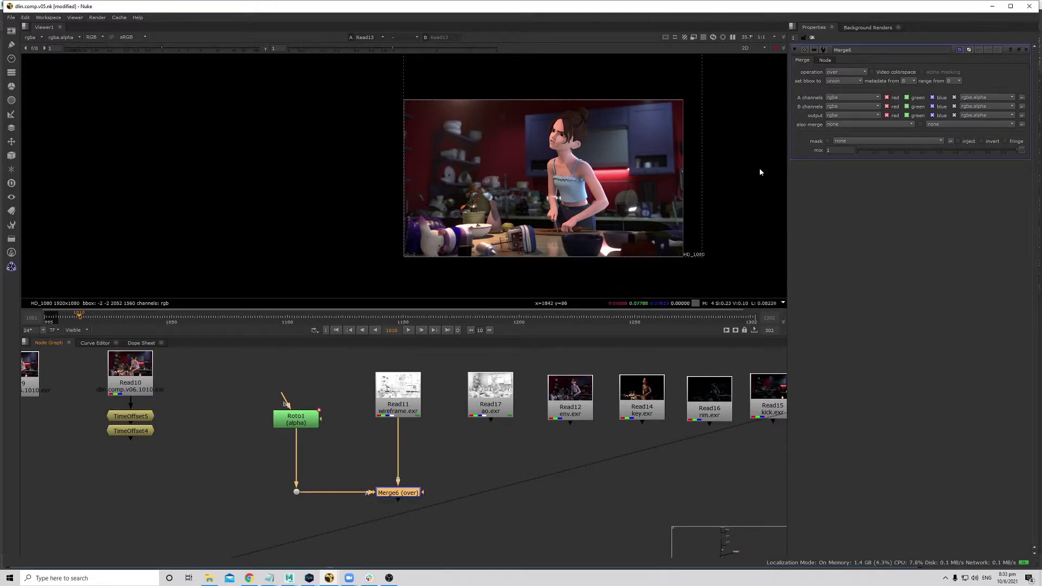
# - Set the new Merge node's operation to mask and view its result around frame 1010
pyautogui.click(848, 72)
pyautogui.click(850, 123)
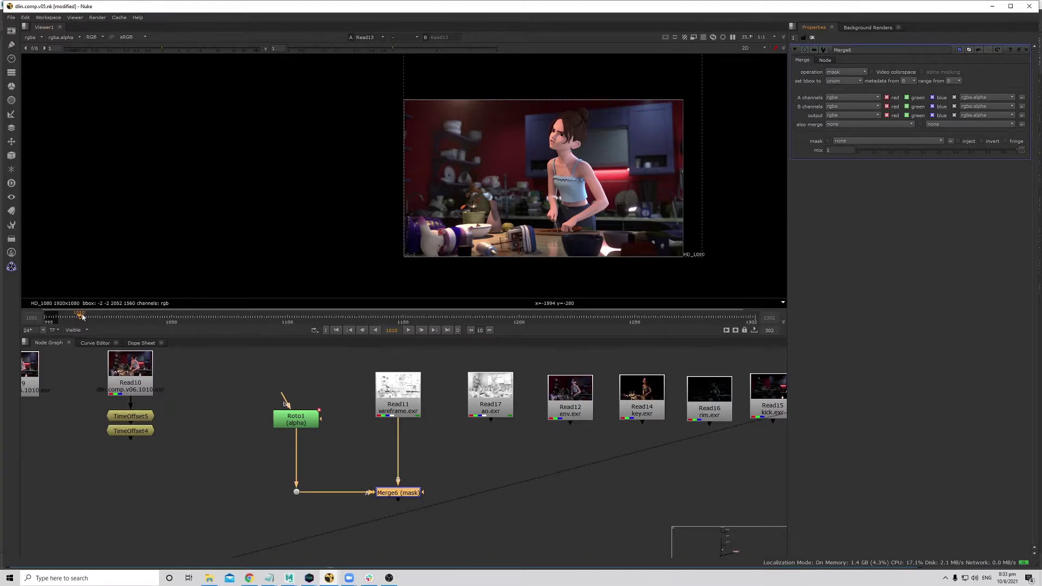
pyautogui.click(406, 494)
pyautogui.press('1')
pyautogui.moveTo(77, 320)
pyautogui.mouseDown()
pyautogui.moveTo(63, 319)
pyautogui.moveTo(79, 325)
pyautogui.mouseUp()
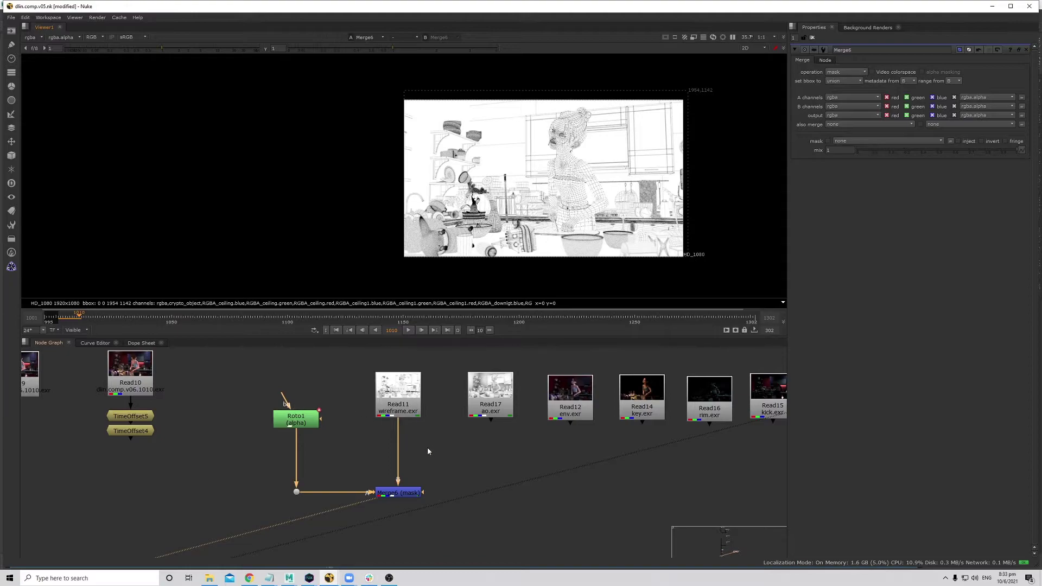
# - Move the ao.exr read node out of the row to a spot below the wireframe mask merge
pyautogui.scroll(-3, 450, 461)
pyautogui.click(487, 414)
pyautogui.scroll(-2, 460, 398)
pyautogui.moveTo(405, 392); pyautogui.dragTo(333, 481)
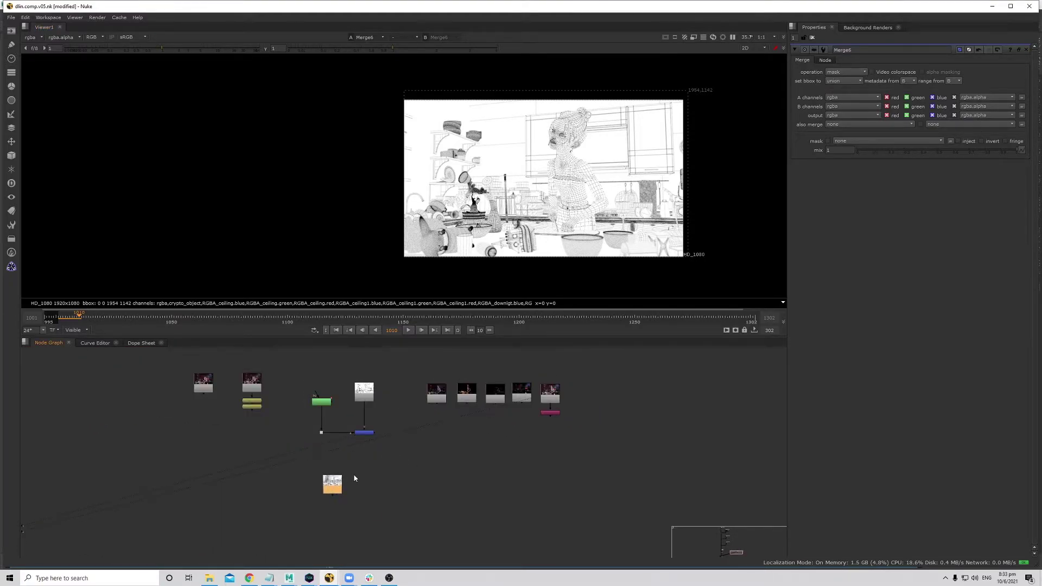
pyautogui.moveTo(333, 481); pyautogui.dragTo(368, 477, button='middle')
pyautogui.moveTo(341, 364); pyautogui.dragTo(402, 405)
pyautogui.moveTo(371, 477); pyautogui.dragTo(402, 470)
pyautogui.click(481, 422)
pyautogui.moveTo(538, 400); pyautogui.dragTo(528, 456, button='middle')
pyautogui.scroll(4, 396, 417)
pyautogui.scroll(2, 395, 417)
pyautogui.click(395, 419)
pyautogui.moveTo(427, 552); pyautogui.dragTo(459, 358, button='middle')
pyautogui.click(413, 494)
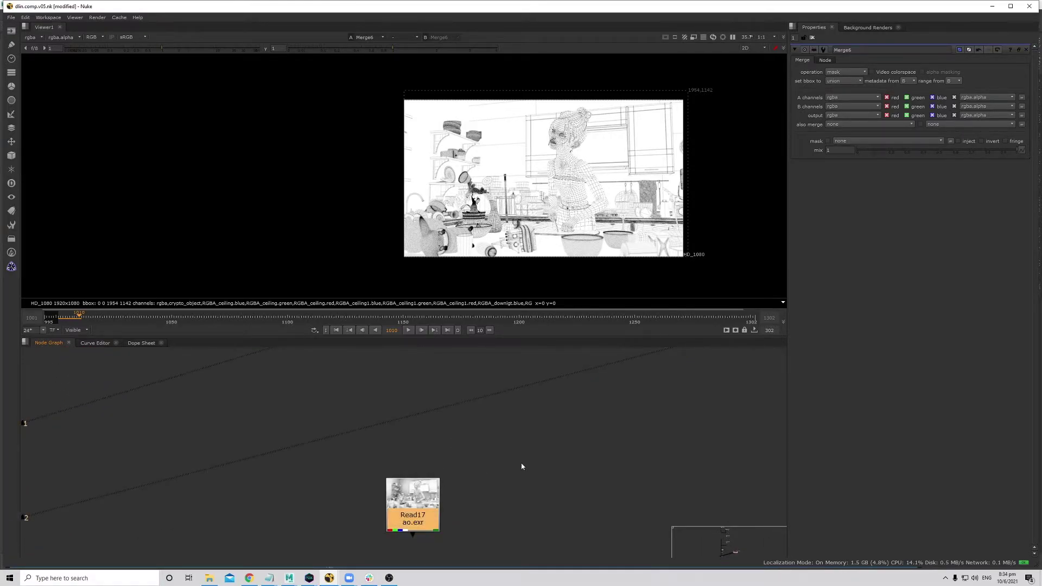
# - Stack the env.exr, key.exr and rim.exr read nodes in a column beneath ao.exr
pyautogui.scroll(-5, 504, 469)
pyautogui.scroll(5, 536, 460)
pyautogui.click(494, 452)
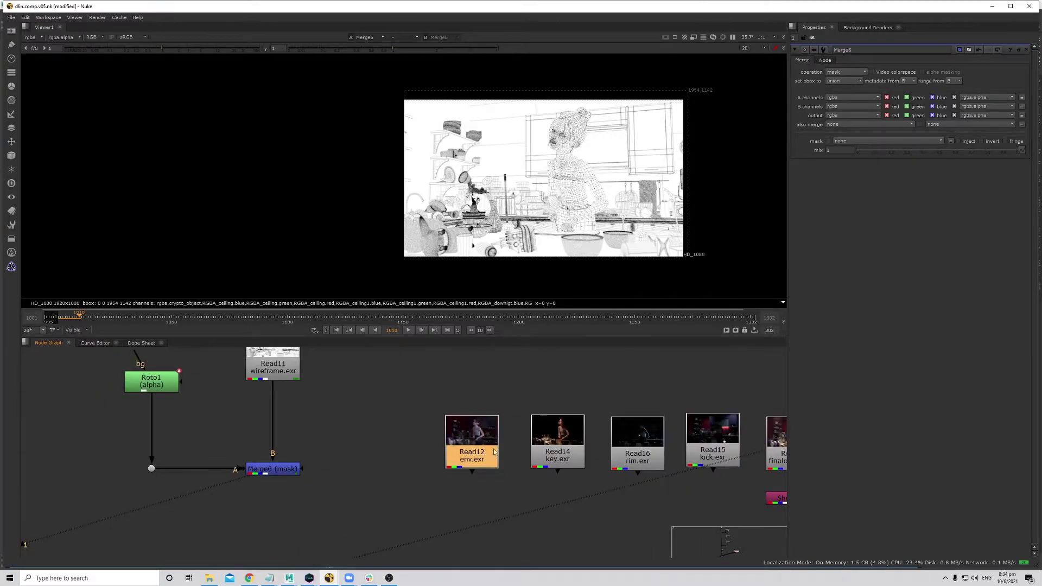
pyautogui.click(576, 450)
pyautogui.click(637, 447)
pyautogui.click(712, 448)
pyautogui.scroll(-7, 418, 390)
pyautogui.moveTo(418, 389); pyautogui.dragTo(526, 443)
pyautogui.moveTo(442, 416); pyautogui.dragTo(472, 399)
pyautogui.press('super')
pyautogui.moveTo(472, 399); pyautogui.dragTo(321, 524)
pyautogui.scroll(3, 564, 431)
pyautogui.click(572, 429)
pyautogui.keyDown('alt'); pyautogui.moveTo(428, 494); pyautogui.dragTo(462, 421); pyautogui.keyUp('alt')
pyautogui.moveTo(446, 369); pyautogui.dragTo(340, 531)
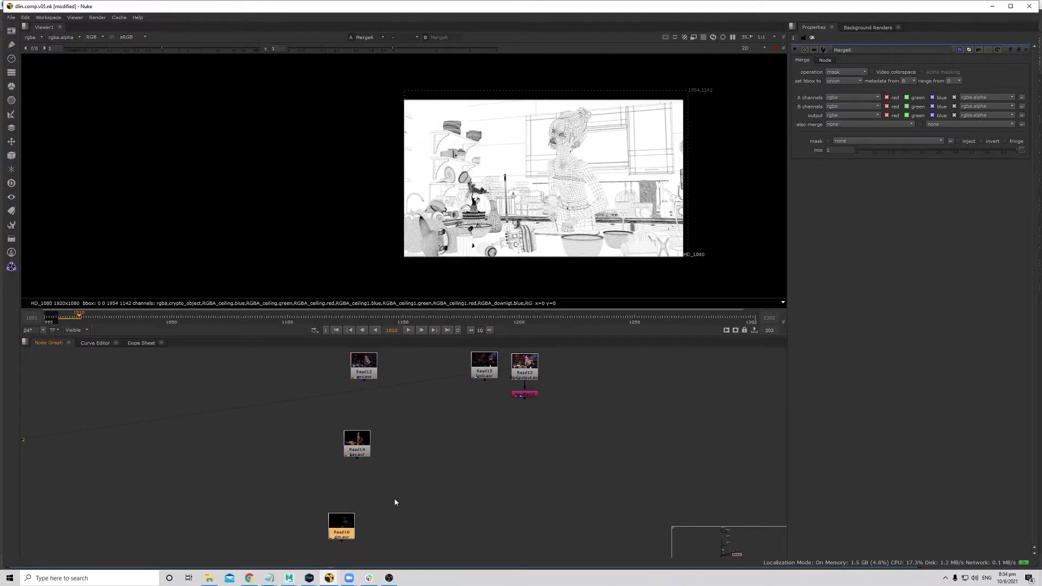
# - Enlarge the node graph and move the kick.exr and finaloutput.exr read nodes to the end of the column beneath rim.exr
pyautogui.keyDown('alt'); pyautogui.moveTo(392, 500); pyautogui.dragTo(441, 468); pyautogui.keyUp('alt')
pyautogui.press('space')
pyautogui.moveTo(568, 219); pyautogui.dragTo(438, 481)
pyautogui.moveTo(555, 181); pyautogui.dragTo(664, 314)
pyautogui.moveTo(615, 227); pyautogui.dragTo(462, 549)
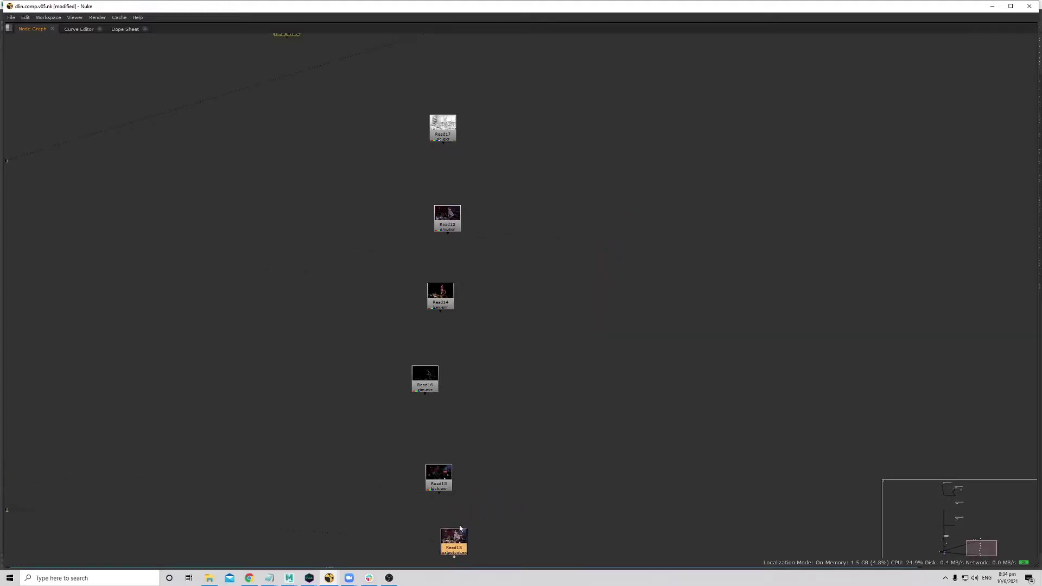
pyautogui.keyDown('alt'); pyautogui.moveTo(504, 485); pyautogui.dragTo(544, 421); pyautogui.keyUp('alt')
pyautogui.click(487, 410)
pyautogui.moveTo(443, 450); pyautogui.dragTo(505, 522)
pyautogui.moveTo(495, 483); pyautogui.dragTo(495, 509)
# - Restore the full layout and preview the wireframe wipe at frame 1006
pyautogui.scroll(-3, 586, 369)
pyautogui.moveTo(596, 248); pyautogui.dragTo(505, 406, button='middle')
pyautogui.scroll(4, 478, 392)
pyautogui.moveTo(396, 336); pyautogui.dragTo(397, 358, button='middle')
pyautogui.scroll(2, 411, 325)
pyautogui.moveTo(438, 300); pyautogui.dragTo(448, 330, button='middle')
pyautogui.scroll(-3, 450, 331)
pyautogui.scroll(2, 451, 301)
pyautogui.click(431, 244)
pyautogui.press('space')
pyautogui.moveTo(86, 319); pyautogui.dragTo(69, 320)
# - Add a Merge node beneath the ao.exr read node
pyautogui.moveTo(480, 408); pyautogui.dragTo(470, 444, button='middle')
pyautogui.scroll(-1, 470, 444)
pyautogui.moveTo(411, 395); pyautogui.dragTo(418, 486, button='middle')
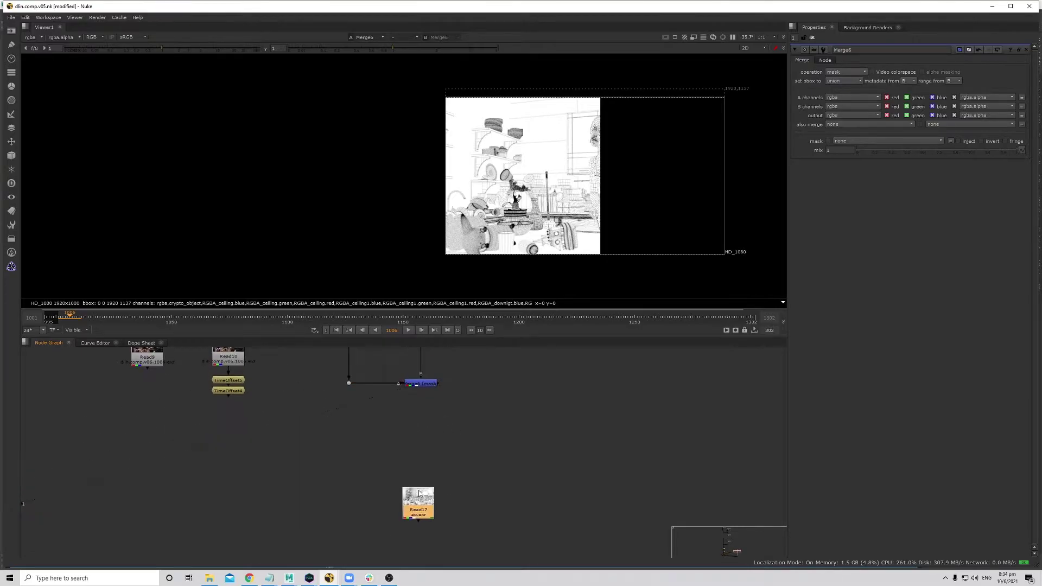
pyautogui.moveTo(380, 399); pyautogui.dragTo(383, 441, button='middle')
pyautogui.moveTo(469, 479); pyautogui.dragTo(481, 440, button='middle')
pyautogui.click(429, 546)
pyautogui.press('m')
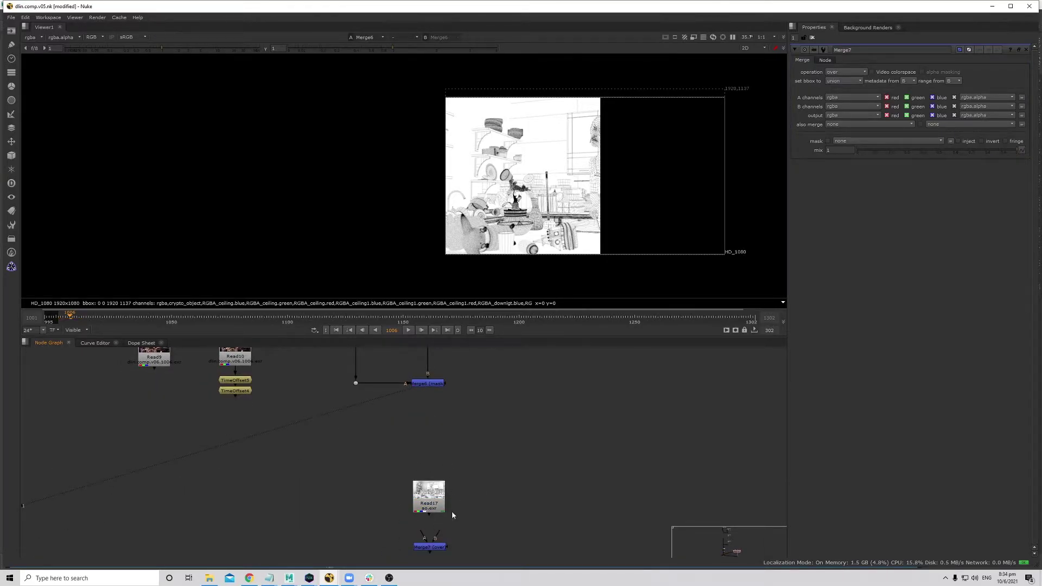
# - Connect the new Merge's B input to ao.exr and its A input to the Roto branch through a Dot, aligning the nodes
pyautogui.moveTo(347, 447); pyautogui.dragTo(356, 387)
pyautogui.keyDown('ctrl'); pyautogui.moveTo(391, 467); pyautogui.dragTo(357, 547); pyautogui.keyUp('ctrl')
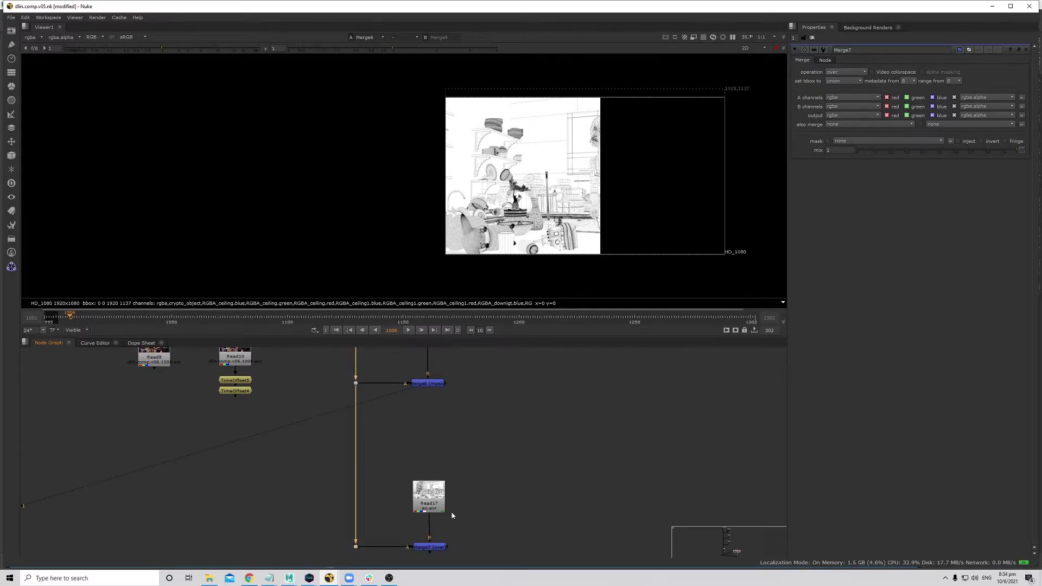
pyautogui.moveTo(439, 502); pyautogui.dragTo(439, 485)
pyautogui.click(434, 547)
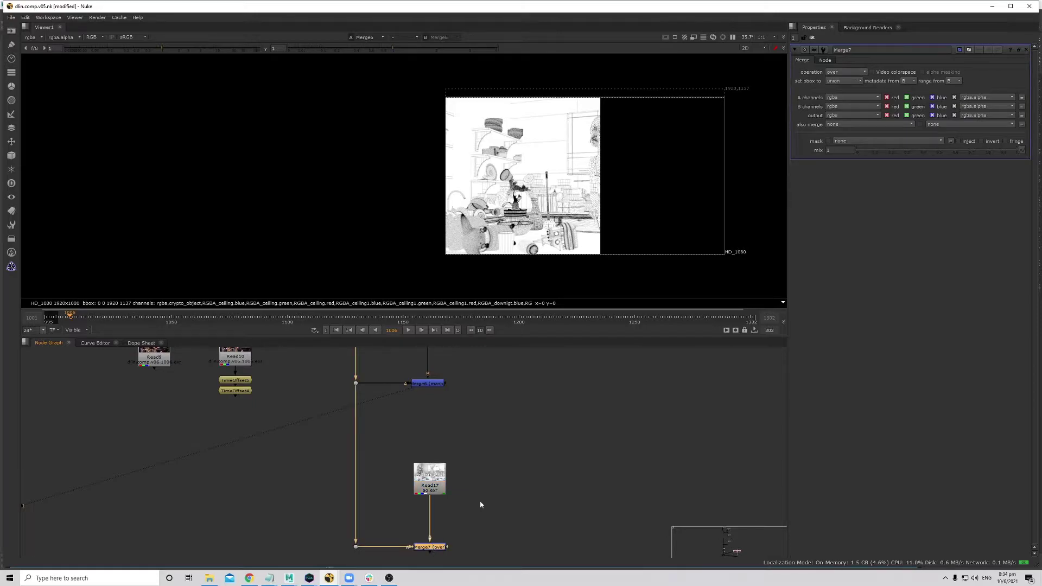
# - Set the AO Merge's operation to mask and scrub the opening frames to preview its wipe
pyautogui.click(836, 73)
pyautogui.click(847, 120)
pyautogui.press('1')
pyautogui.moveTo(72, 317)
pyautogui.mouseDown()
pyautogui.moveTo(64, 317)
pyautogui.moveTo(71, 320)
pyautogui.mouseUp()
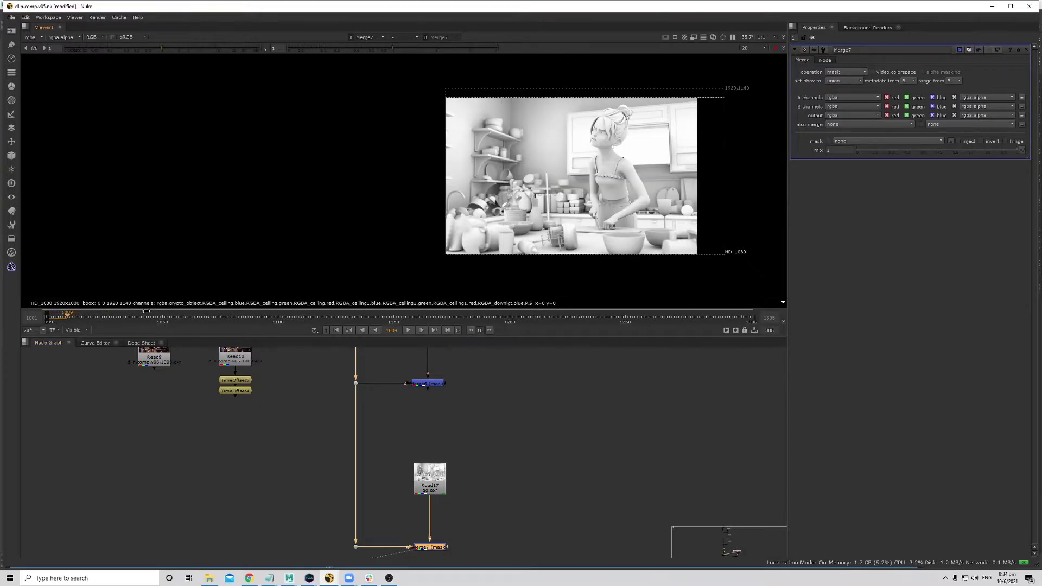
pyautogui.moveTo(74, 318)
pyautogui.mouseDown()
pyautogui.moveTo(49, 319)
pyautogui.moveTo(70, 319)
pyautogui.mouseUp()
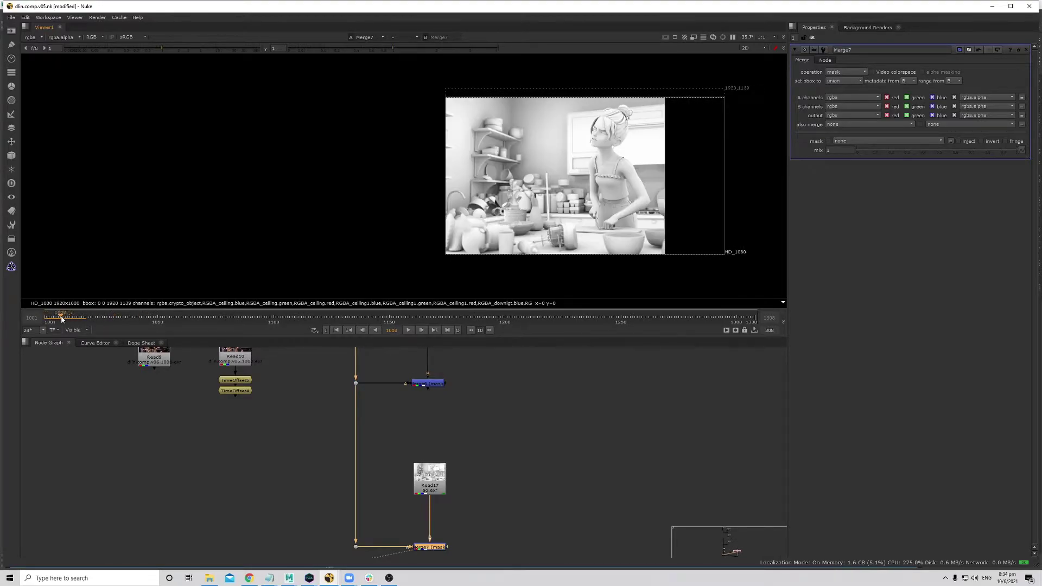
# - Add another Merge fed by the wireframe mask Merge and route its B input through a Dot into a separate vertical line
pyautogui.scroll(-2, 414, 433)
pyautogui.scroll(-2, 464, 470)
pyautogui.moveTo(421, 502); pyautogui.dragTo(469, 527)
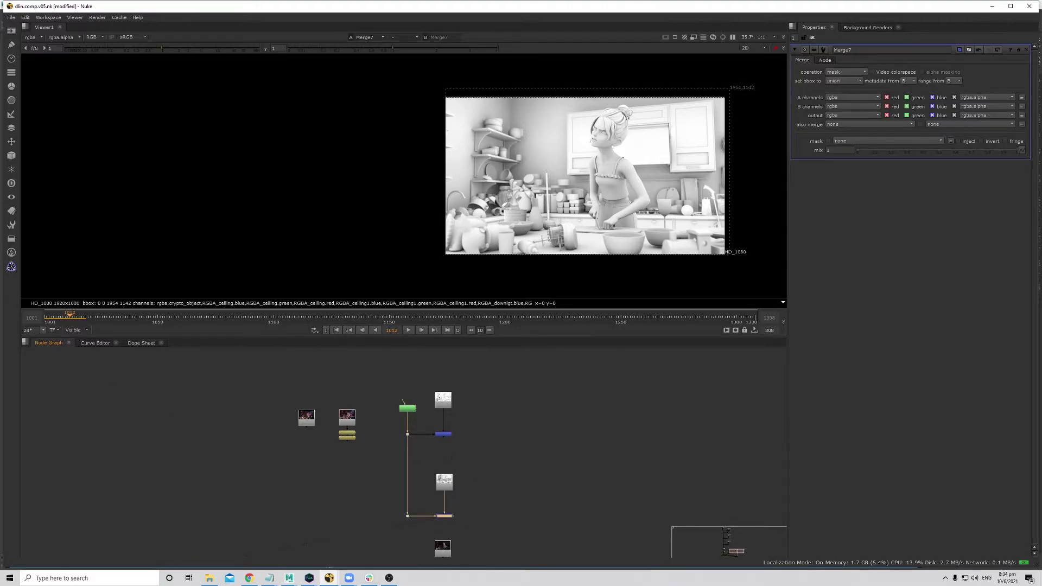
pyautogui.scroll(2, 464, 434)
pyautogui.hotkey('ctrl', 'z')
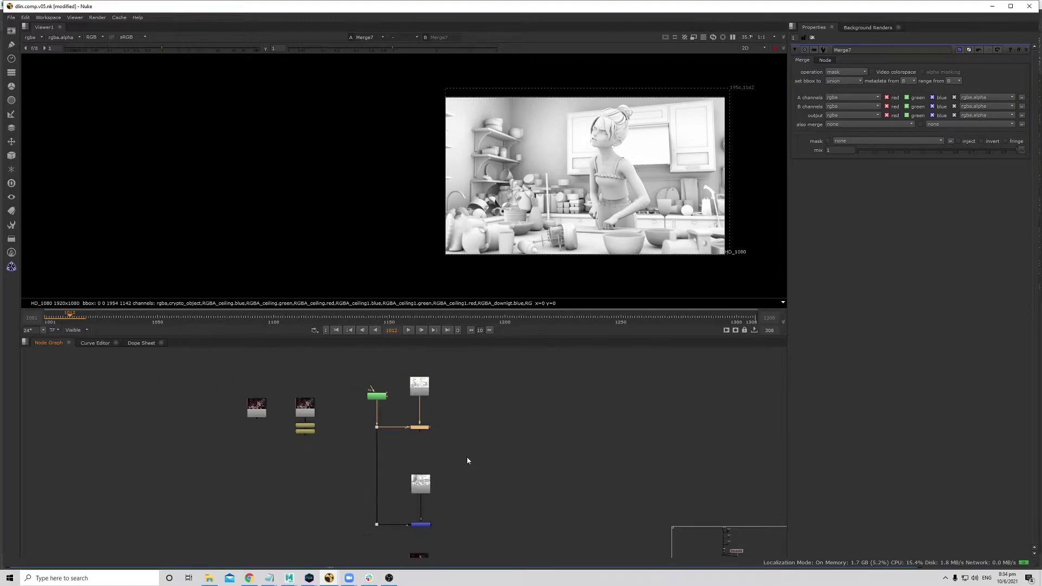
pyautogui.press('m')
pyautogui.scroll(3, 480, 448)
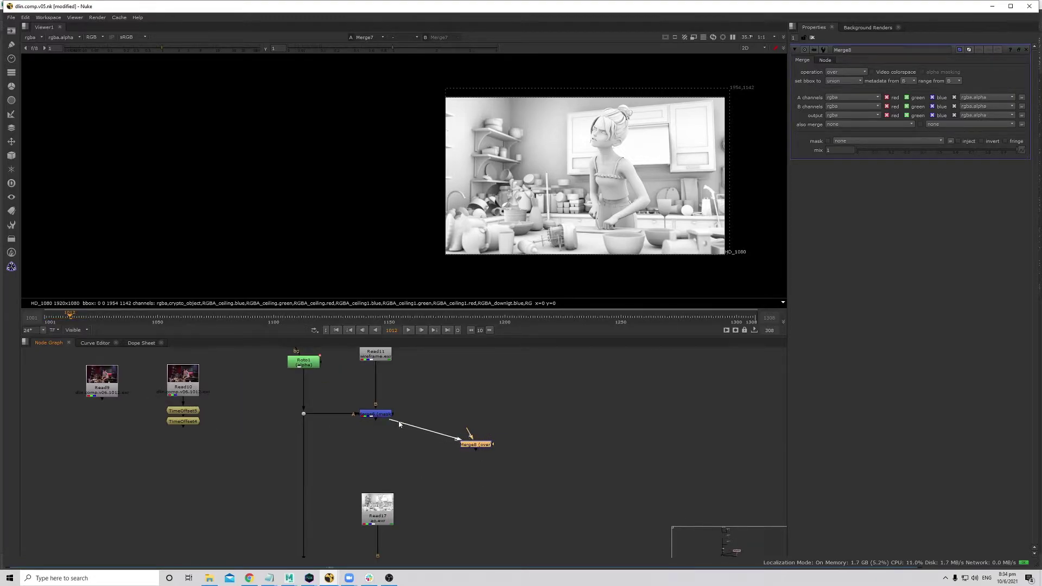
pyautogui.moveTo(475, 444); pyautogui.dragTo(535, 534)
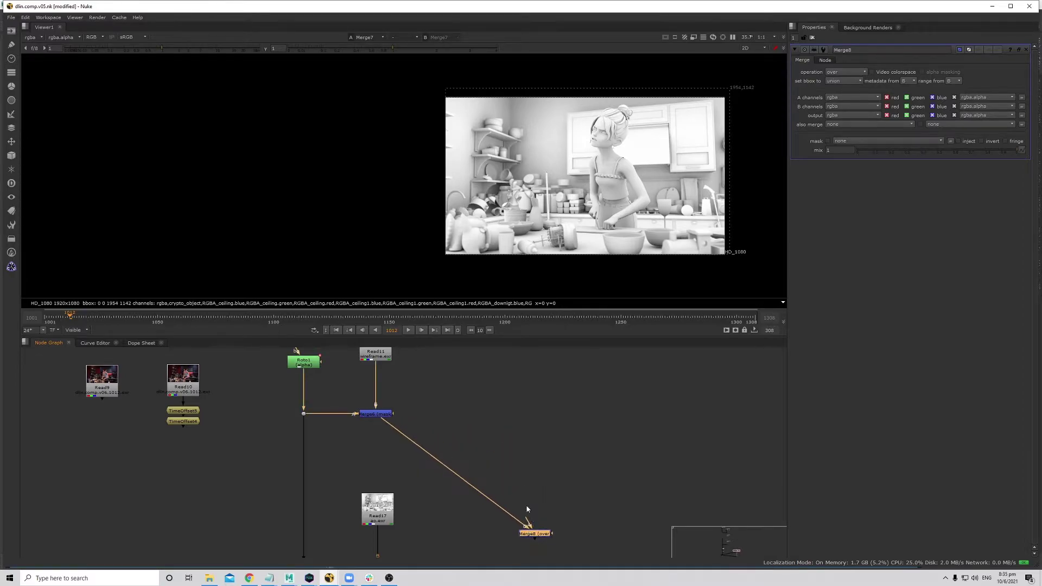
pyautogui.keyDown('ctrl'); pyautogui.moveTo(458, 480); pyautogui.dragTo(534, 417); pyautogui.keyUp('ctrl')
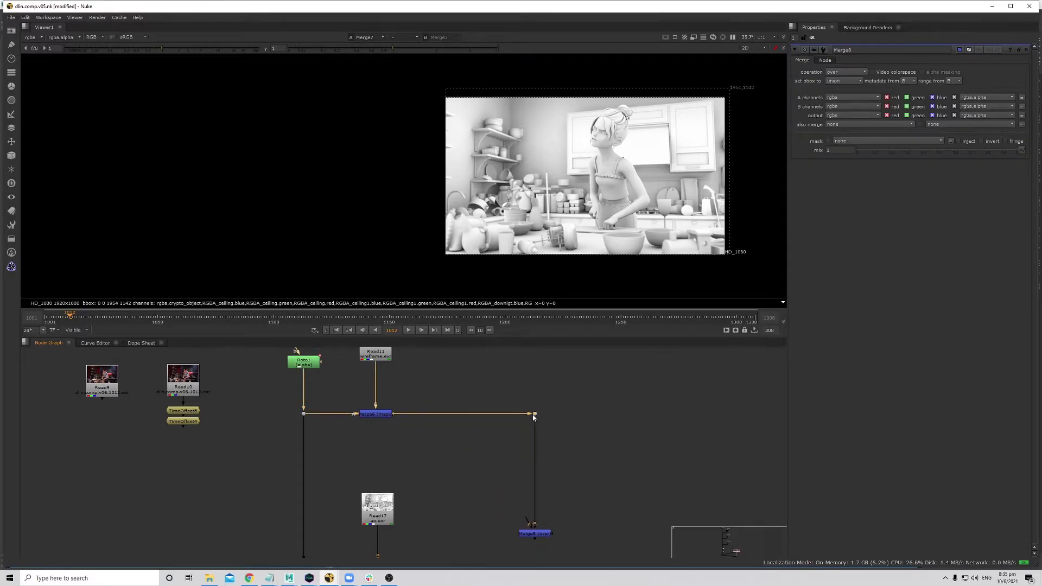
# - Move the over Merge below the AO branch and route the AO mask Merge into its A input through a Dot
pyautogui.moveTo(548, 541); pyautogui.dragTo(544, 460, button='middle')
pyautogui.moveTo(535, 452); pyautogui.dragTo(532, 519)
pyautogui.keyDown('ctrl'); pyautogui.moveTo(450, 514); pyautogui.dragTo(371, 529); pyautogui.keyUp('ctrl')
pyautogui.click(538, 526)
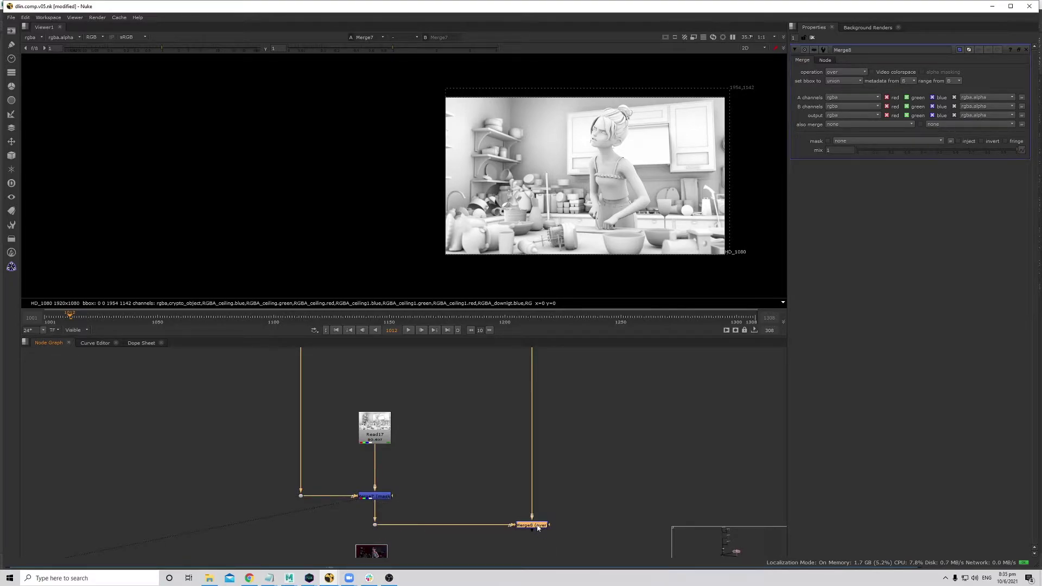
# - Shift ao.exr, its mask Merge and the side Dot upward to leave room above the branch's lower Dot
pyautogui.moveTo(293, 352); pyautogui.dragTo(435, 513)
pyautogui.moveTo(380, 496); pyautogui.dragTo(379, 468)
pyautogui.click(418, 443)
pyautogui.click(376, 395)
pyautogui.moveTo(383, 398); pyautogui.dragTo(384, 402)
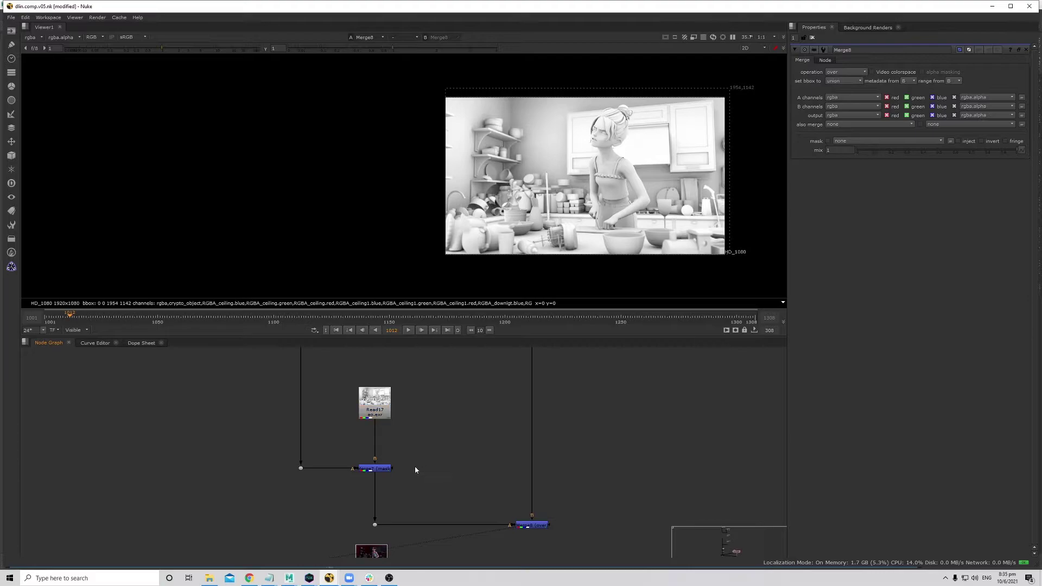
# - Insert a TimeOffset node beneath the AO mask Merge and set its time offset to 10 frames
pyautogui.press('Tab')
pyautogui.write('time')
pyautogui.press('Down')
pyautogui.press('Down')
pyautogui.press('Return')
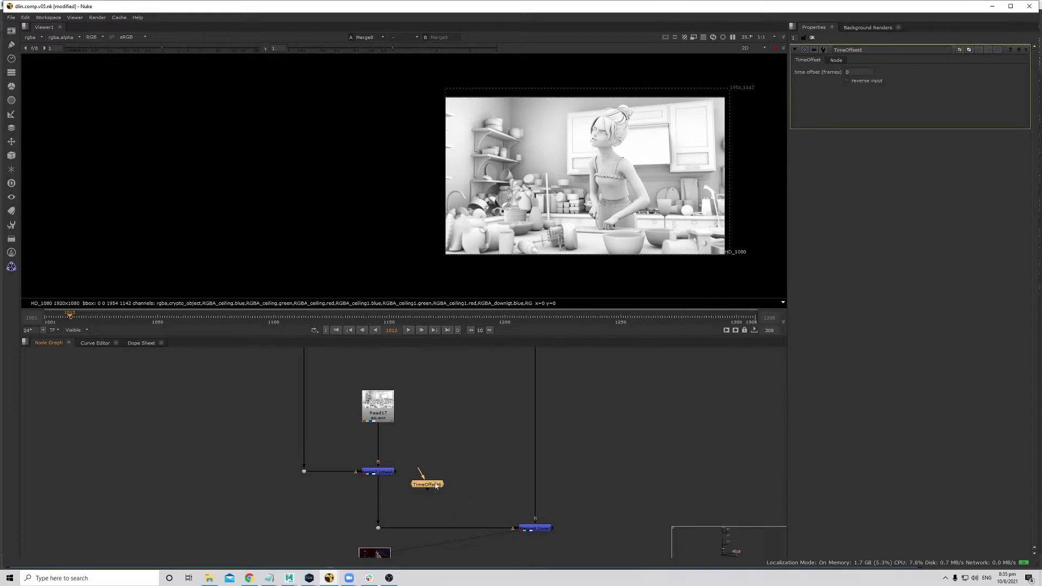
pyautogui.moveTo(426, 489); pyautogui.dragTo(388, 502)
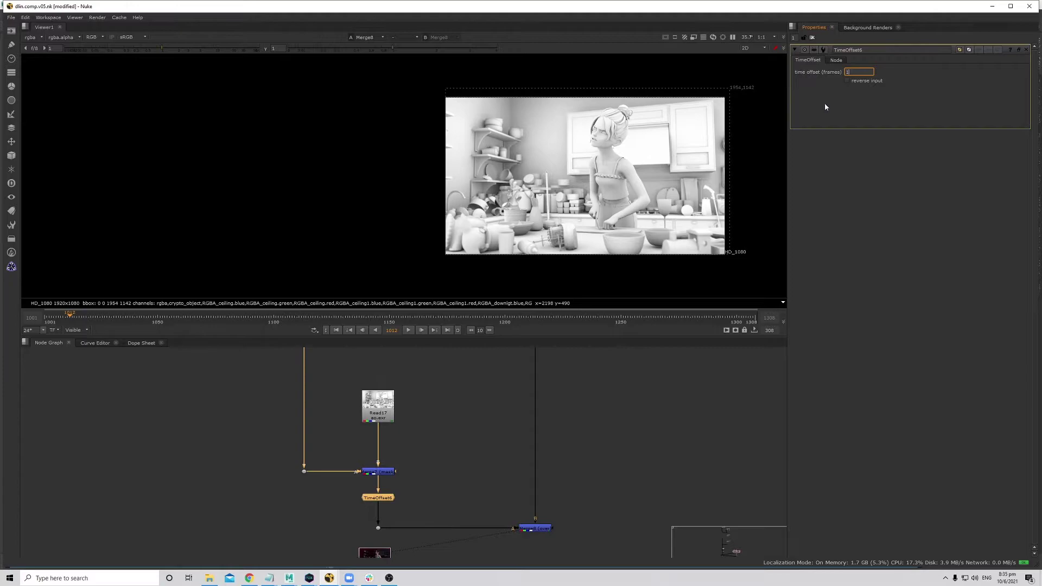
pyautogui.write('0')
# - View the over Merge and scrub to frame 1020 to preview the AO wiping over the wireframe
pyautogui.click(547, 530)
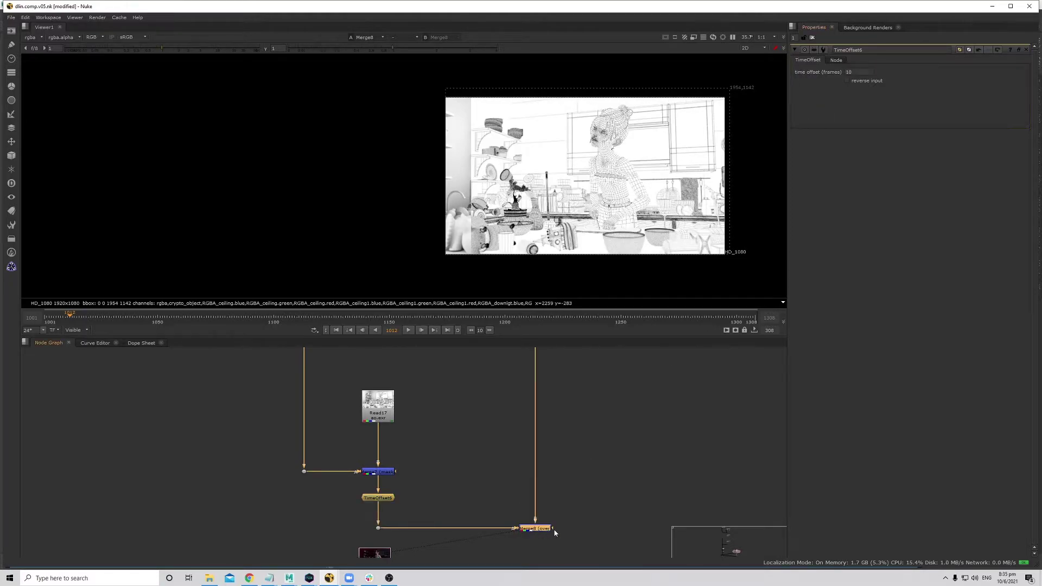
pyautogui.scroll(3, 548, 532)
pyautogui.doubleClick(530, 512)
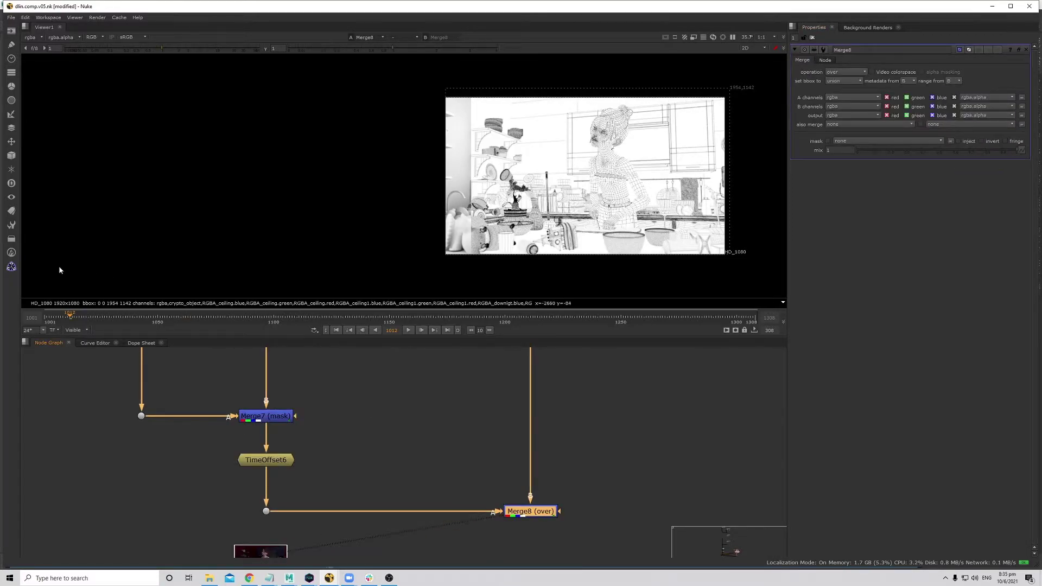
pyautogui.moveTo(70, 316)
pyautogui.mouseDown()
pyautogui.moveTo(50, 318)
pyautogui.moveTo(90, 326)
pyautogui.mouseUp()
# - Enlarge the node graph and shift the light-pass read nodes down the column, leaving room beneath env.exr
pyautogui.scroll(-6, 373, 420)
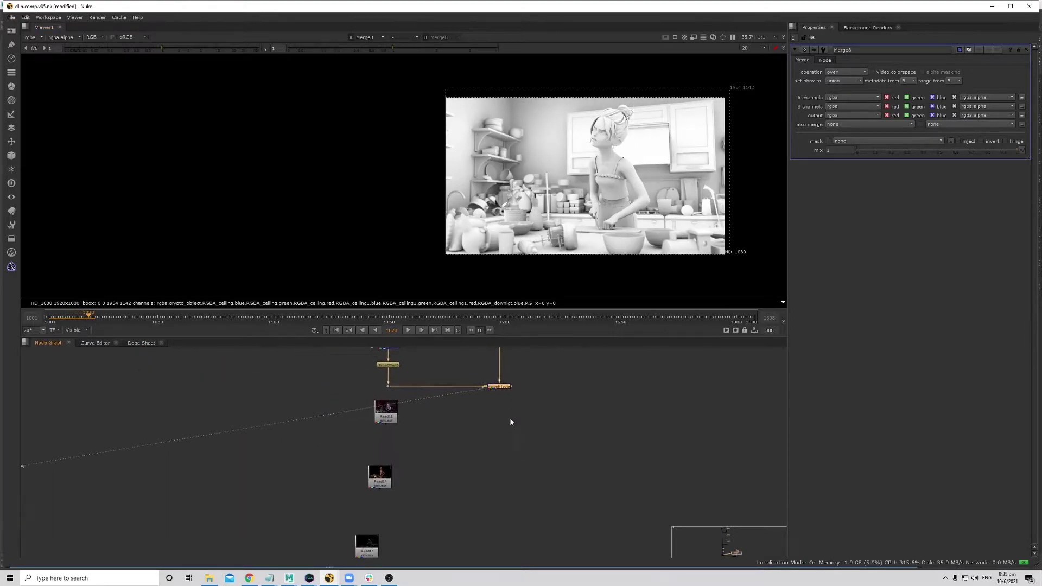
pyautogui.moveTo(377, 366); pyautogui.dragTo(478, 551)
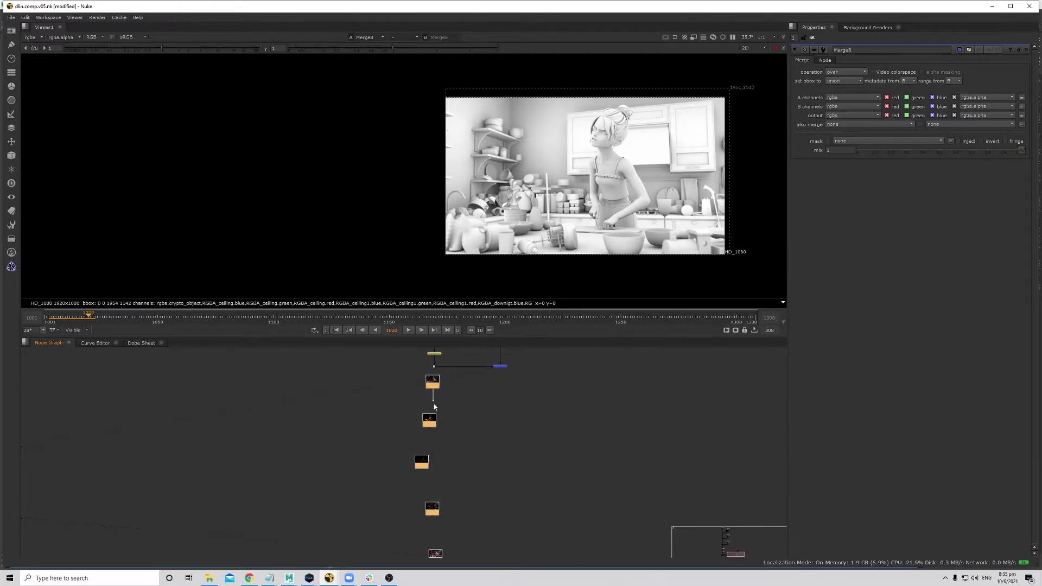
pyautogui.moveTo(435, 390); pyautogui.dragTo(437, 395)
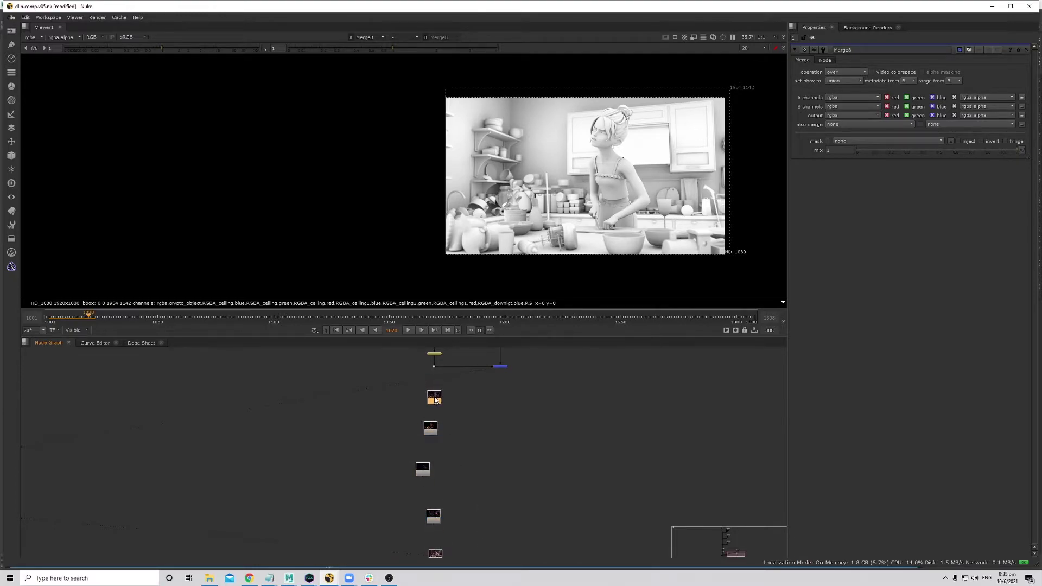
pyautogui.moveTo(392, 420); pyautogui.dragTo(486, 551)
pyautogui.press('space')
pyautogui.moveTo(428, 282); pyautogui.dragTo(510, 451)
pyautogui.moveTo(442, 285); pyautogui.dragTo(442, 335)
pyautogui.moveTo(446, 254); pyautogui.dragTo(446, 261)
pyautogui.moveTo(446, 260); pyautogui.dragTo(435, 299, button='middle')
# - Copy the AO branch's mask Merge, TimeOffset, Dots and over Merge, and paste them beneath env.exr
pyautogui.scroll(5, 483, 296)
pyautogui.moveTo(328, 198); pyautogui.dragTo(674, 293)
pyautogui.hotkey('ctrl', 'c')
pyautogui.hotkey('ctrl', 'v')
pyautogui.moveTo(604, 372); pyautogui.dragTo(460, 376)
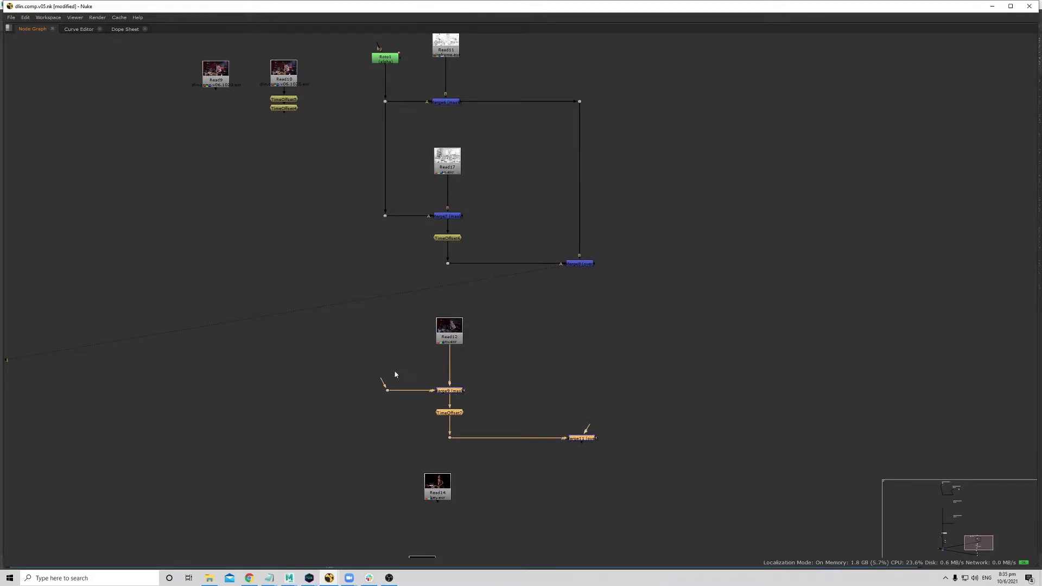
# - Connect the env.exr branch's side Dot to the Roto line and its over Merge's B input to the AO over Merge, straightening both lines
pyautogui.moveTo(388, 213); pyautogui.dragTo(385, 215)
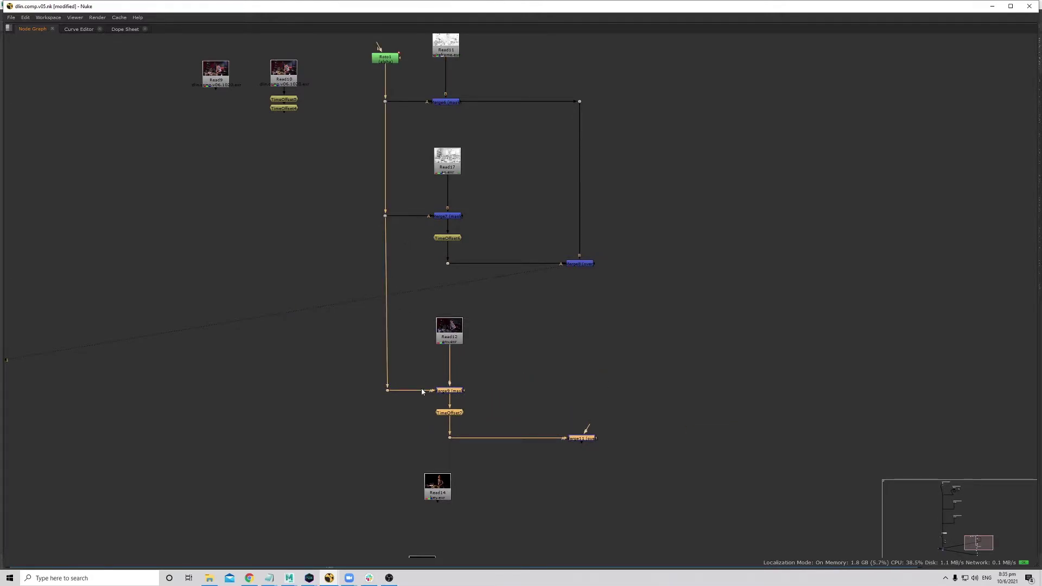
pyautogui.click(487, 392)
pyautogui.moveTo(387, 391); pyautogui.dragTo(386, 390)
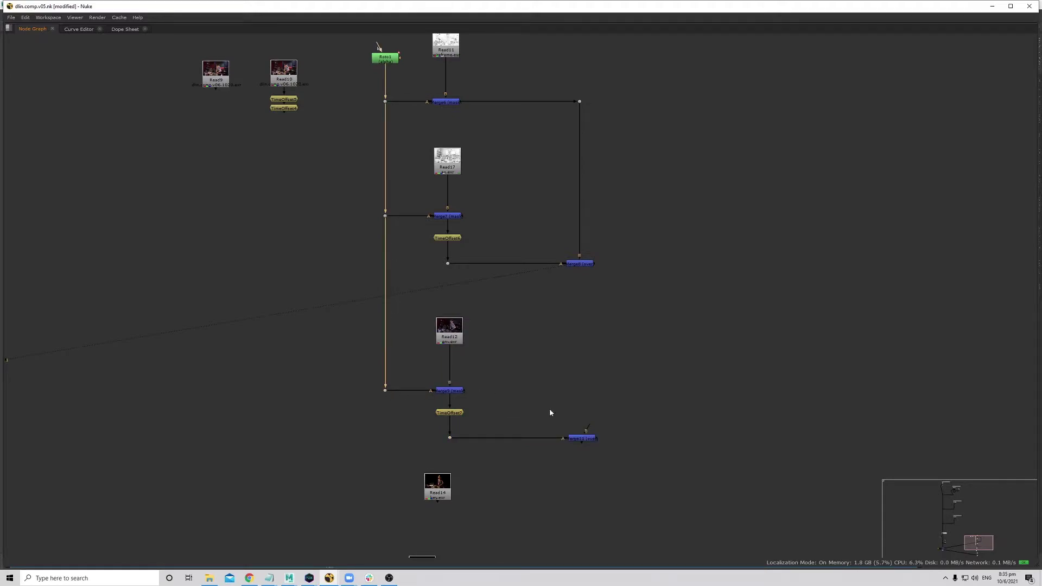
pyautogui.moveTo(583, 270); pyautogui.dragTo(581, 266)
pyautogui.click(584, 440)
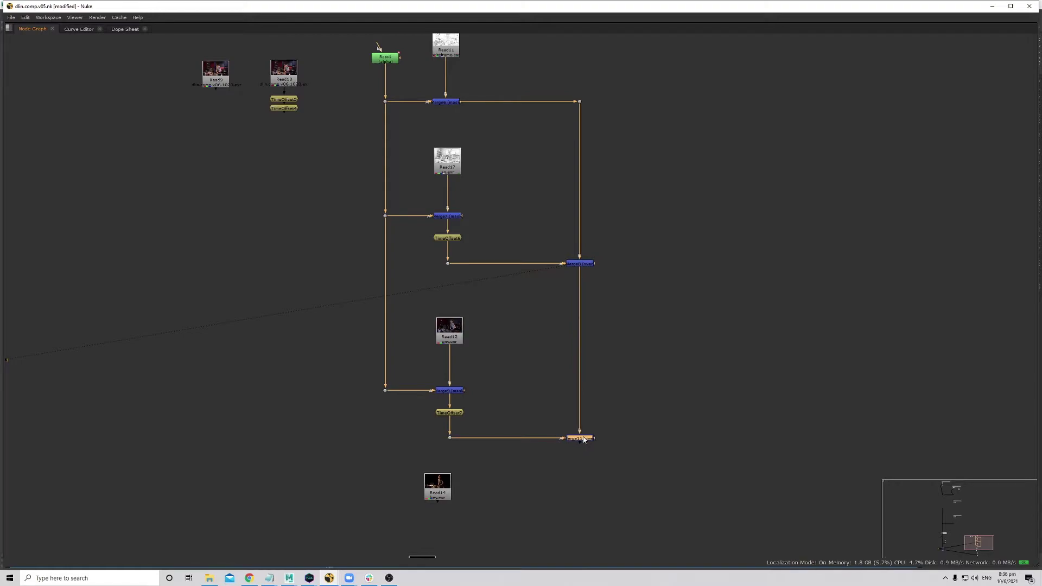
# - Restore the full layout and set the env.exr branch's TimeOffset to 20 frames
pyautogui.scroll(5, 453, 429)
pyautogui.click(453, 398)
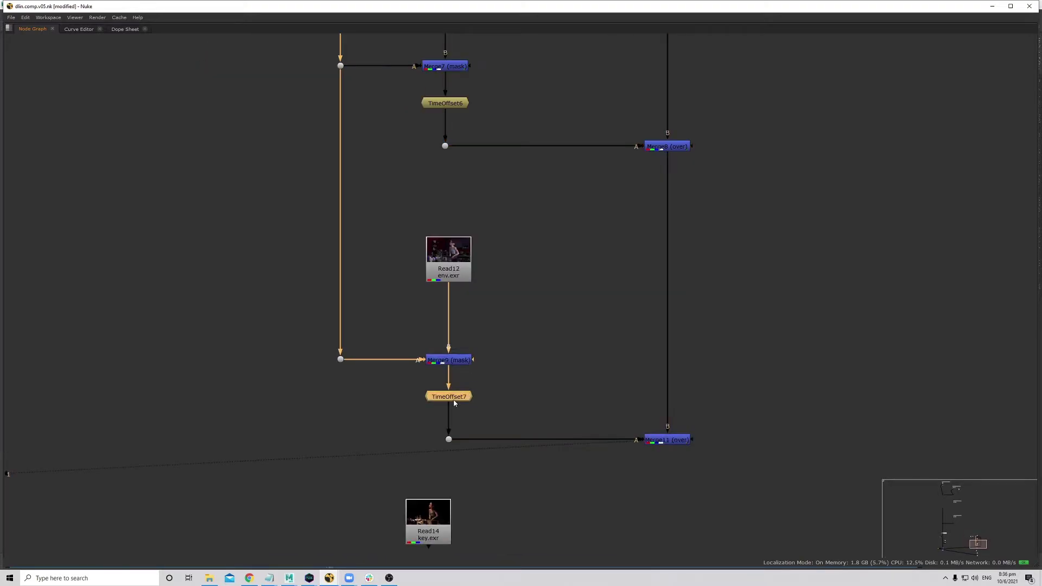
pyautogui.press('space')
pyautogui.scroll(-4, 418, 454)
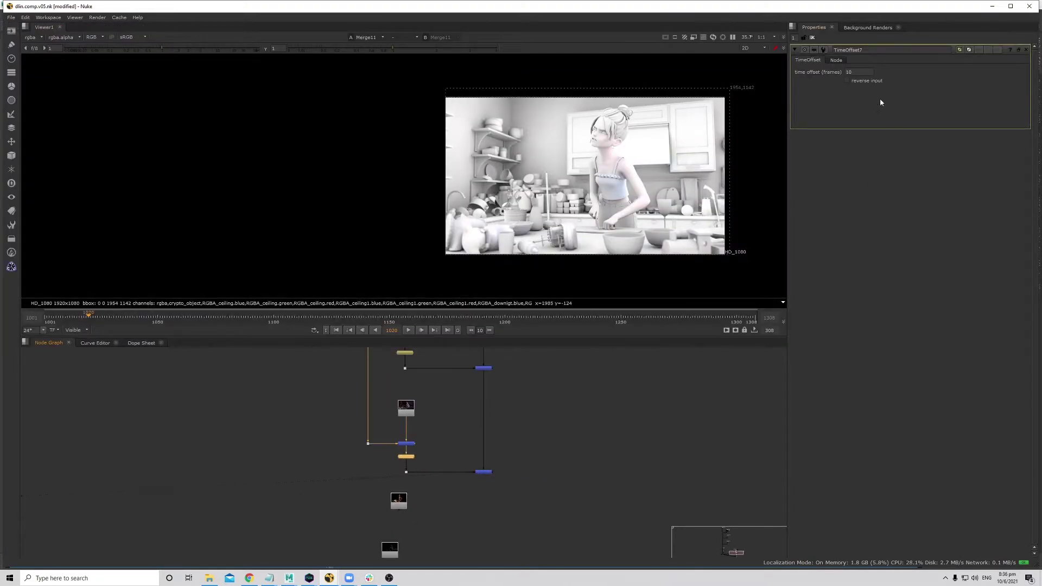
pyautogui.write('20')
pyautogui.press('Return')
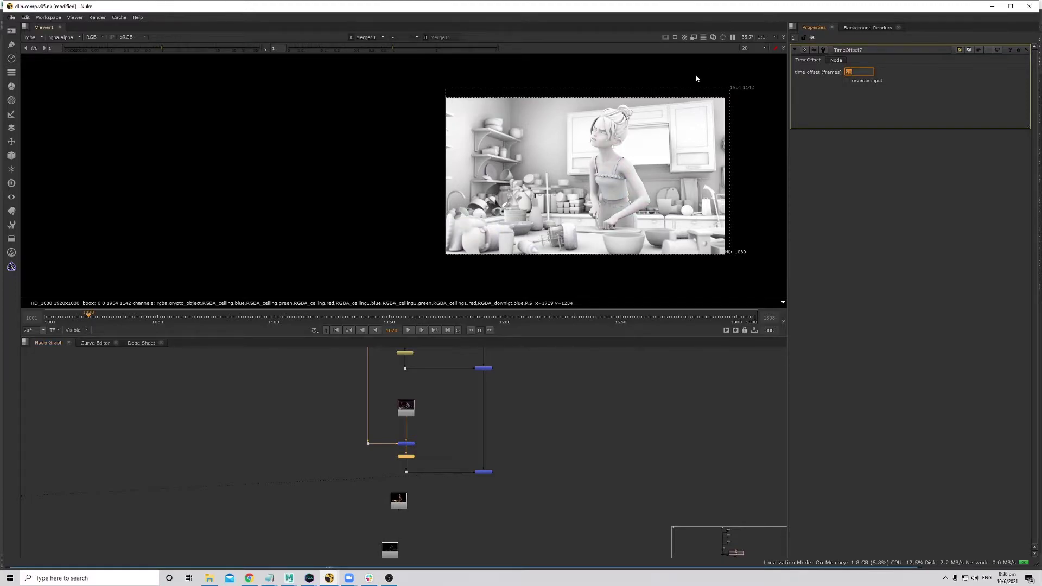
# - Scrub the env.exr over Merge toward frame 1035, then view the env.exr read node and inspect its alpha channel
pyautogui.doubleClick(485, 473)
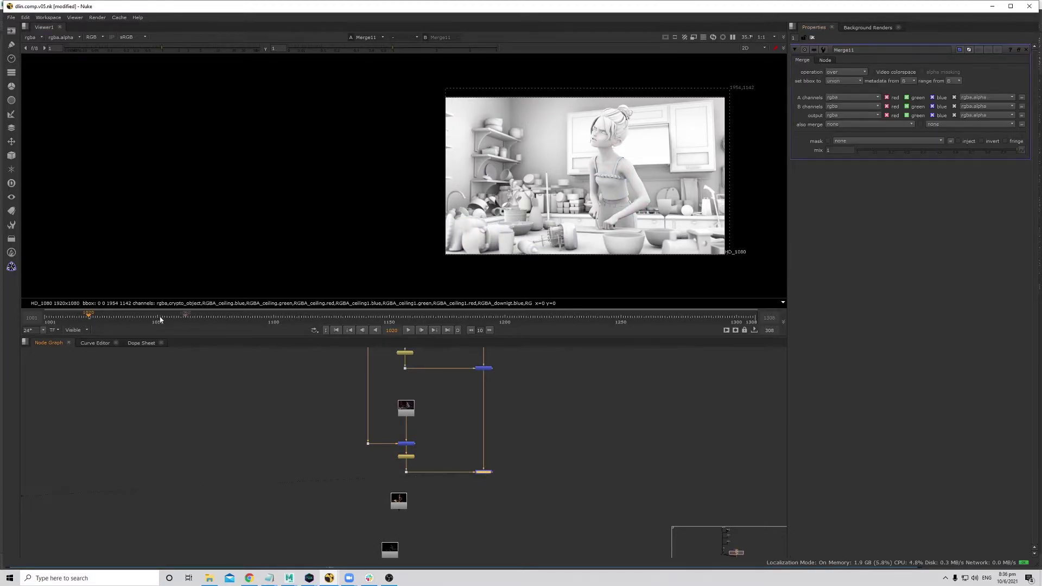
pyautogui.click(90, 319)
pyautogui.moveTo(93, 327); pyautogui.dragTo(117, 330)
pyautogui.scroll(5, 468, 468)
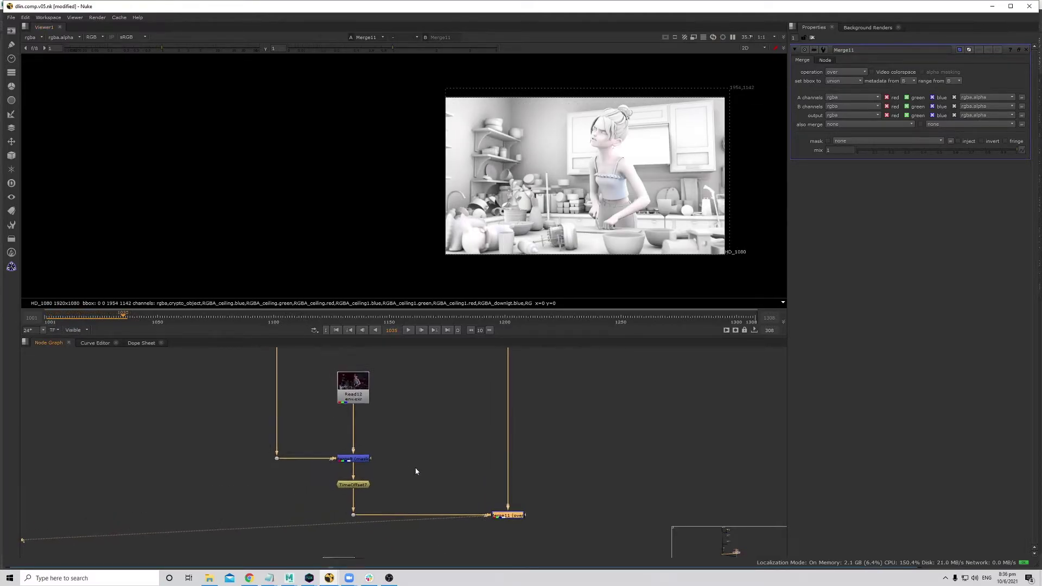
pyautogui.scroll(2, 631, 150)
pyautogui.click(354, 387)
pyautogui.press('1')
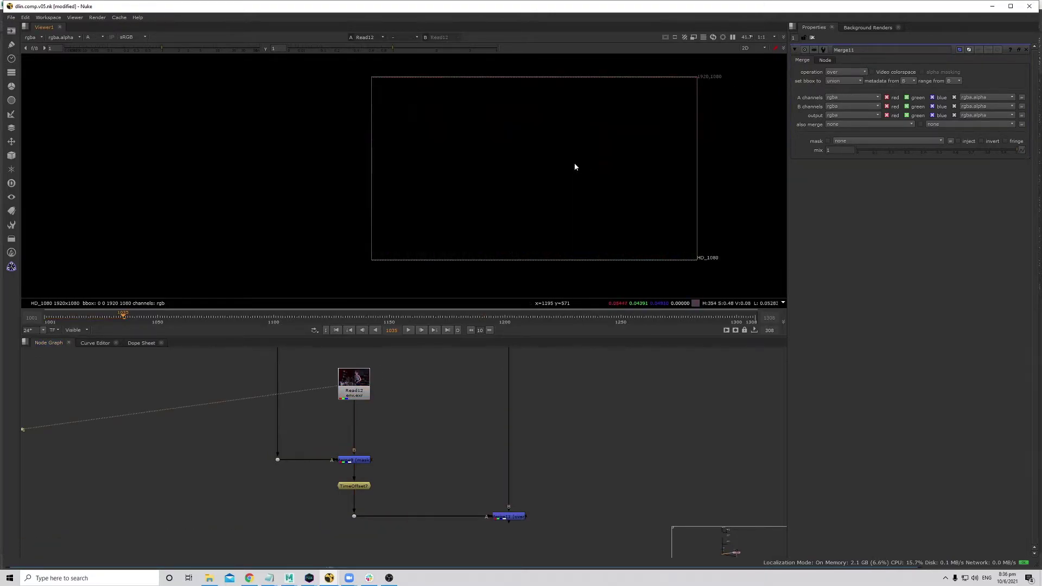
# - Add a Shuffle node beneath env.exr and fill its alpha channel with white
pyautogui.press('Tab')
pyautogui.write('sh')
pyautogui.press('BackSpace')
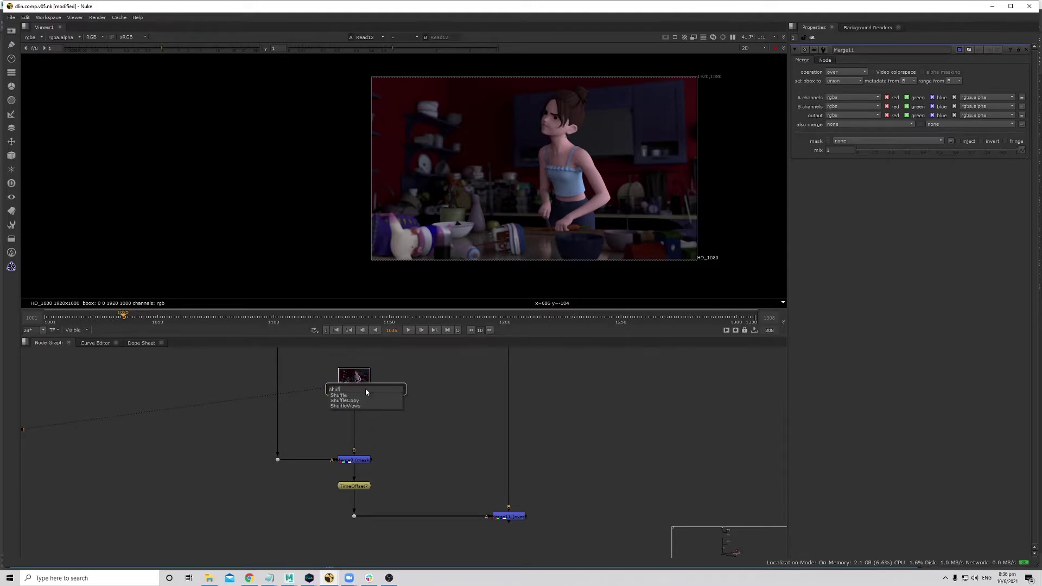
pyautogui.press('Return')
pyautogui.click(857, 120)
# - View the env.exr over Merge and scrub around frame 1033 to check the env light wipe
pyautogui.click(510, 517)
pyautogui.press('1')
pyautogui.moveTo(114, 318)
pyautogui.mouseDown()
pyautogui.moveTo(79, 322)
pyautogui.moveTo(114, 328)
pyautogui.mouseUp()
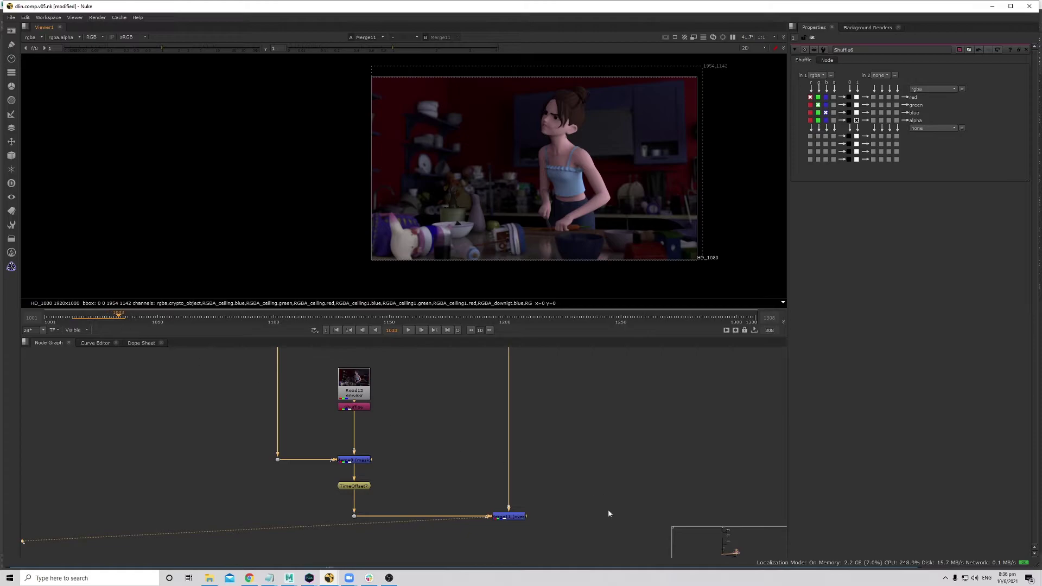
# - Copy the env.exr branch's mask Merge, TimeOffset, Dots and over Merge, and paste them beneath key.exr in the enlarged node graph
pyautogui.scroll(-6, 606, 506)
pyautogui.press('space')
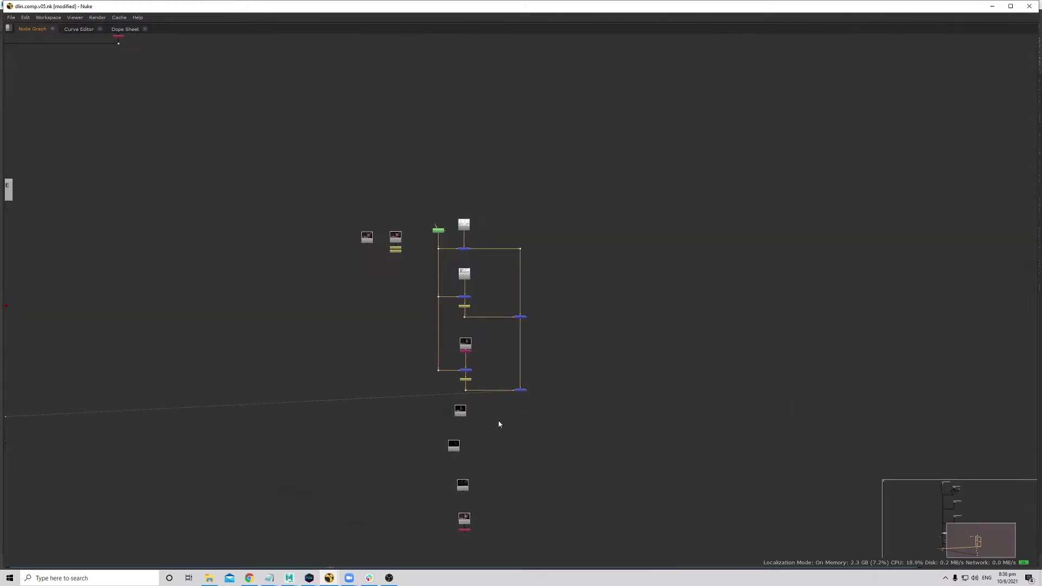
pyautogui.scroll(4, 500, 424)
pyautogui.moveTo(325, 240); pyautogui.dragTo(588, 312)
pyautogui.hotkey('ctrl', 'c')
pyautogui.hotkey('ctrl', 'v')
pyautogui.moveTo(397, 398); pyautogui.dragTo(423, 434)
pyautogui.click(417, 485)
pyautogui.moveTo(561, 351); pyautogui.dragTo(527, 418)
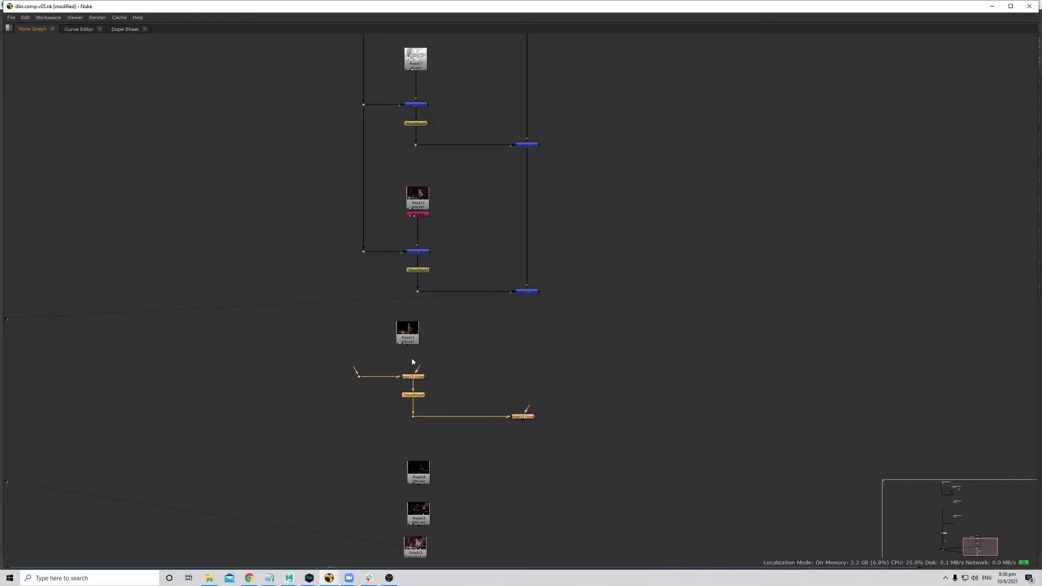
# - Connect the key.exr branch to the Roto line, key.exr and the env.exr over Merge, aligning its nodes with the column
pyautogui.moveTo(365, 250); pyautogui.dragTo(364, 251)
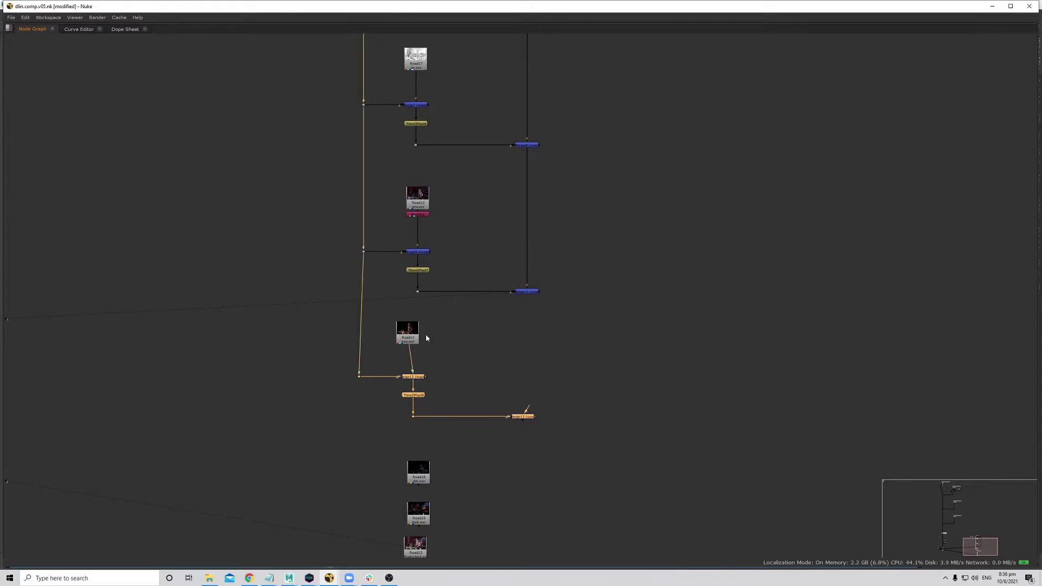
pyautogui.moveTo(358, 378); pyautogui.dragTo(363, 377)
pyautogui.moveTo(414, 334); pyautogui.dragTo(424, 345)
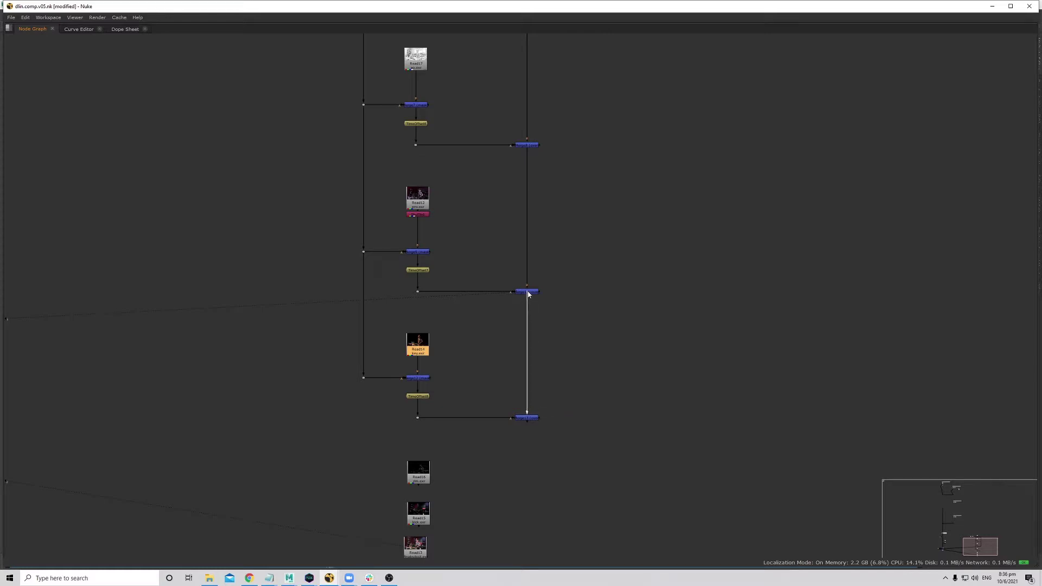
pyautogui.moveTo(529, 294); pyautogui.dragTo(528, 294)
pyautogui.scroll(4, 537, 401)
pyautogui.scroll(3, 542, 437)
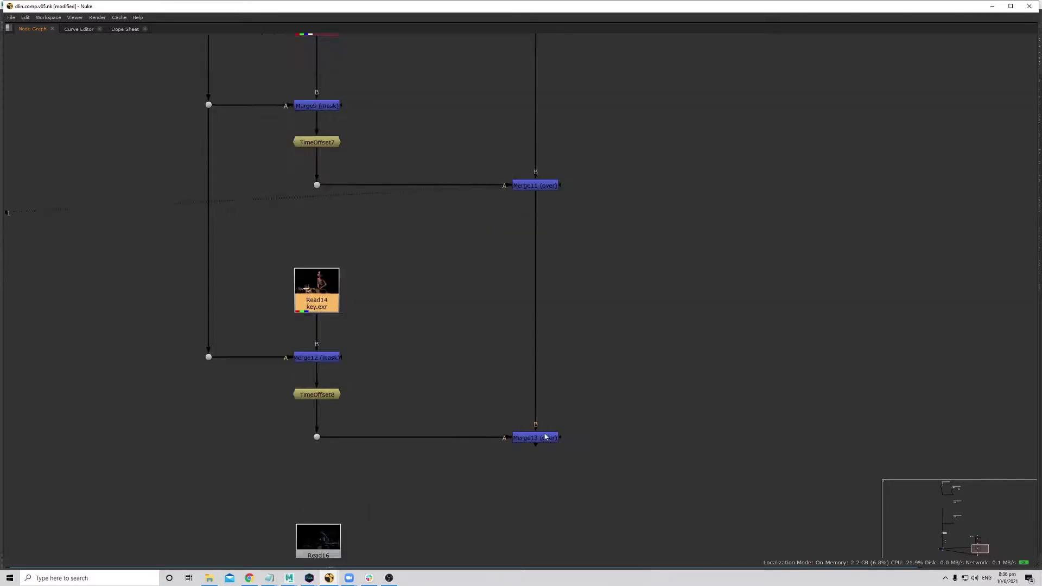
# - View the key.exr branch's final Merge and set its operation to plus
pyautogui.click(543, 440)
pyautogui.press('1')
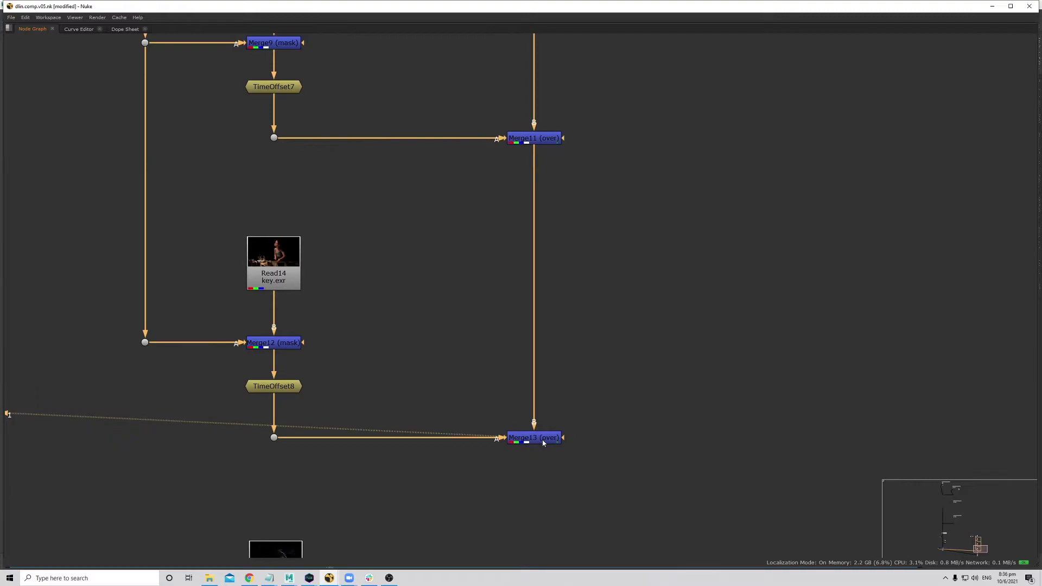
pyautogui.press('space')
pyautogui.click(543, 441)
pyautogui.click(849, 72)
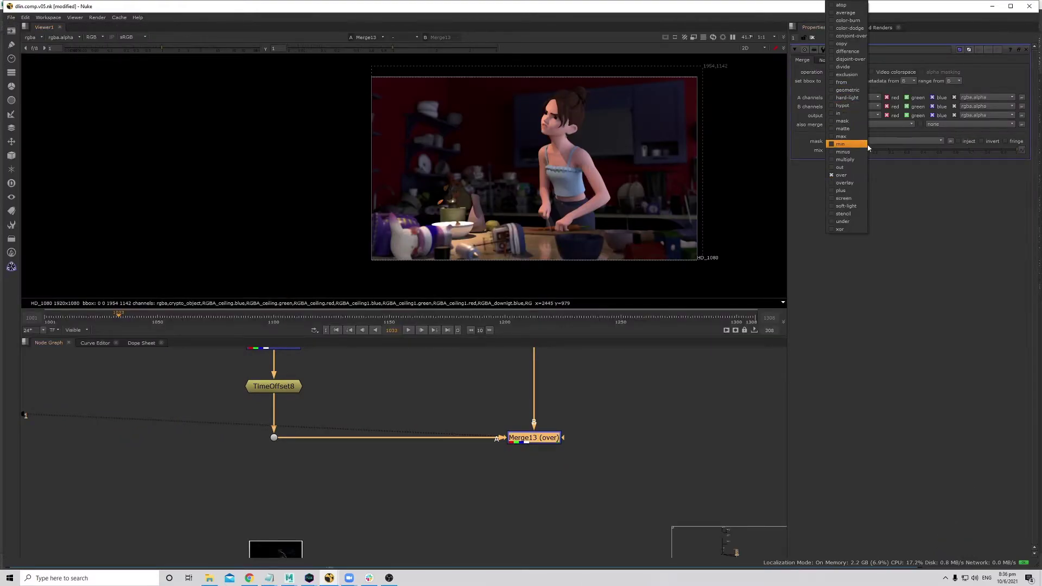
pyautogui.click(855, 190)
# - Set the key.exr branch's time offset to 30 frames and scrub towards frame 1050 to check the key light wipe
pyautogui.moveTo(489, 414); pyautogui.dragTo(567, 486, button='middle')
pyautogui.doubleClick(352, 459)
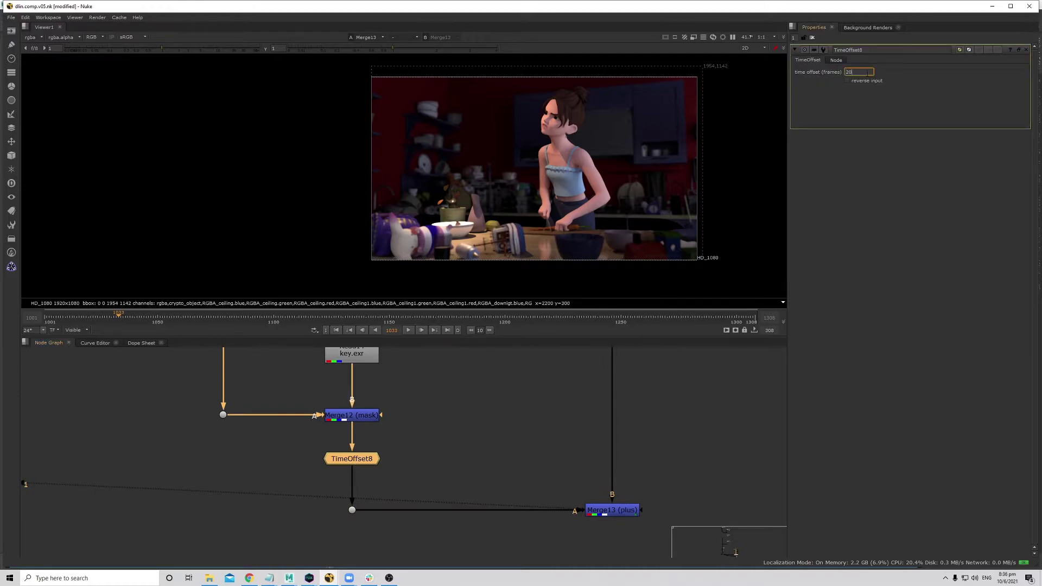
pyautogui.press('Return')
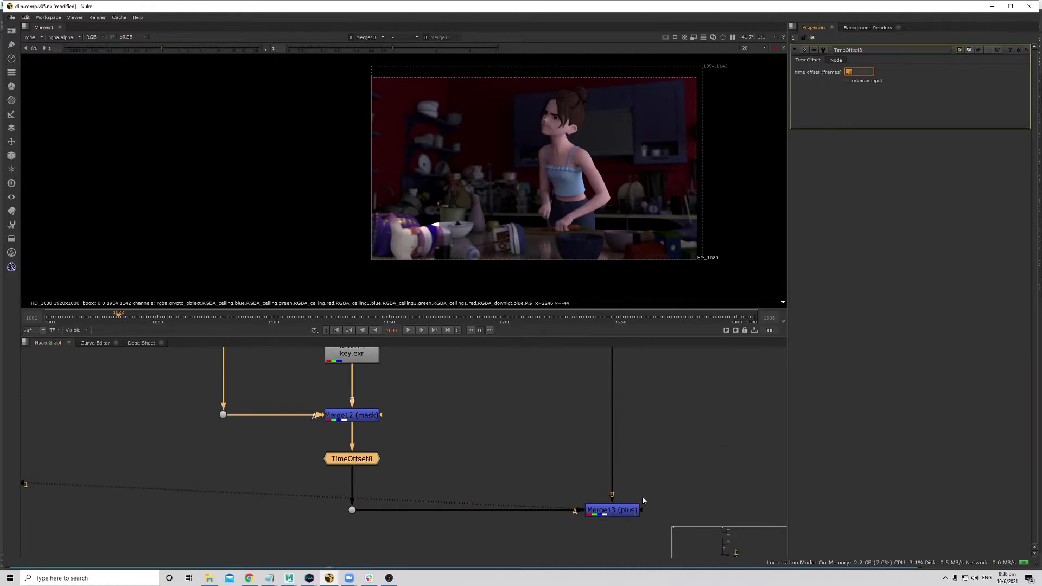
pyautogui.click(612, 506)
pyautogui.moveTo(112, 321); pyautogui.dragTo(151, 344)
pyautogui.scroll(-5, 450, 495)
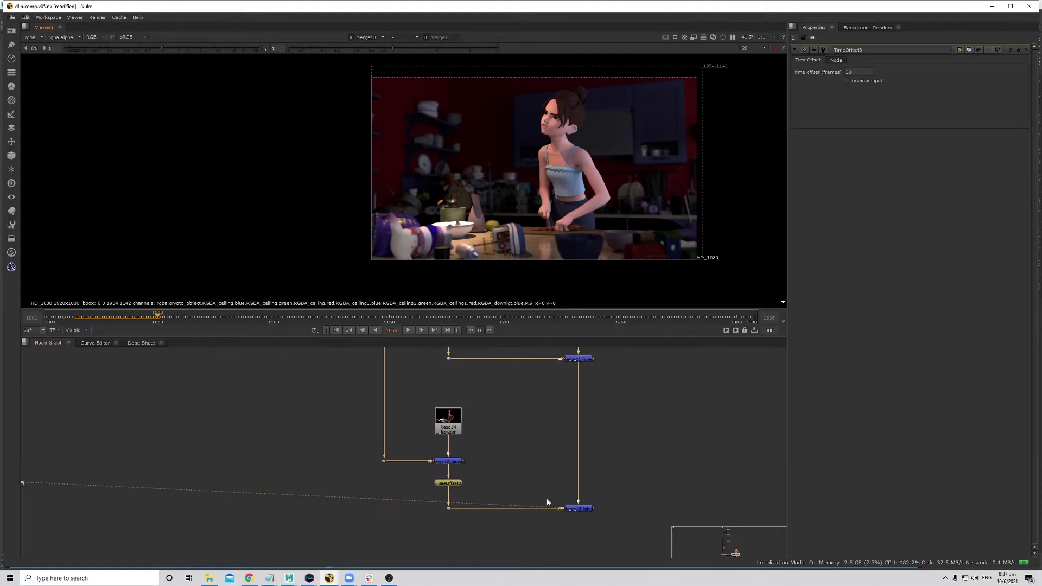
# - Make room below the key.exr branch, then duplicate its mask Merge, TimeOffset, Dots and plus Merge beneath rim.exr
pyautogui.press('space')
pyautogui.moveTo(429, 372); pyautogui.dragTo(517, 451)
pyautogui.moveTo(483, 391); pyautogui.dragTo(486, 477)
pyautogui.click(485, 343)
pyautogui.moveTo(377, 228); pyautogui.dragTo(632, 323)
pyautogui.hotkey('ctrl', 'c')
pyautogui.hotkey('ctrl', 'v')
pyautogui.moveTo(646, 393); pyautogui.dragTo(491, 363)
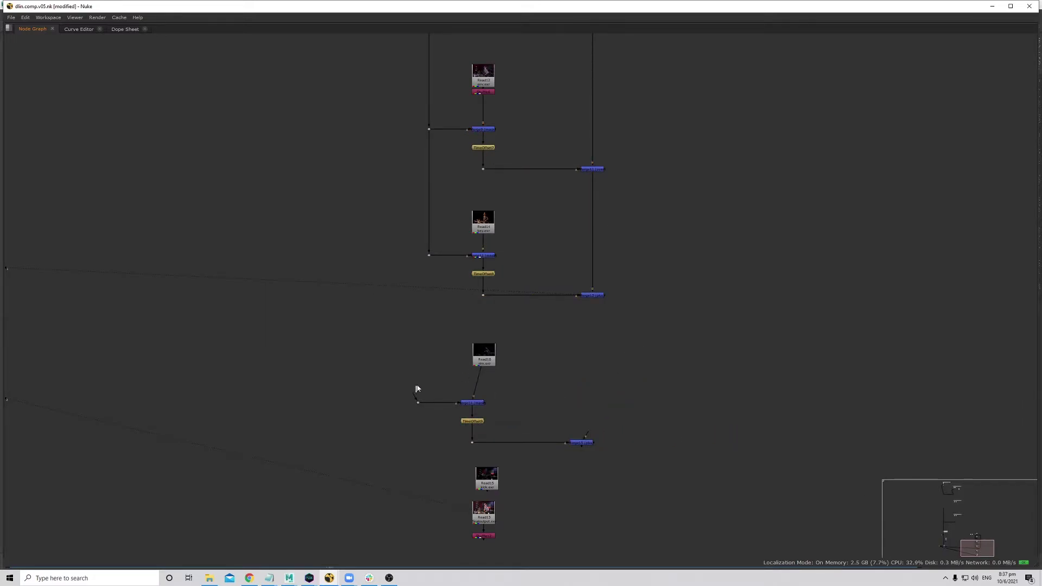
# - Connect the rim.exr branch to the Roto line and align its nodes and Read with the column above
pyautogui.moveTo(416, 384); pyautogui.dragTo(430, 257)
pyautogui.moveTo(364, 326); pyautogui.dragTo(596, 443)
pyautogui.click(545, 378)
pyautogui.moveTo(500, 355); pyautogui.dragTo(488, 357)
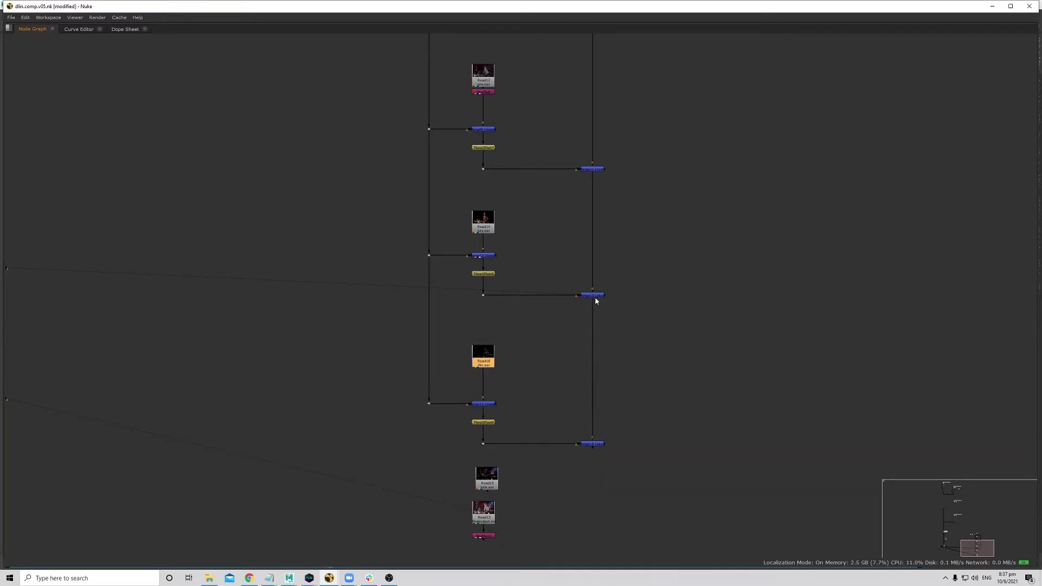
# - Set the rim.exr branch's time offset to 48 frames
pyautogui.doubleClick(483, 421)
pyautogui.press('space')
pyautogui.write('48')
pyautogui.press('space')
# - Move the remaining nodes down and paste a copy of the rim.exr branch's Merge, TimeOffset and Dot nodes for kick.exr
pyautogui.moveTo(433, 387); pyautogui.dragTo(570, 477)
pyautogui.moveTo(489, 423); pyautogui.dragTo(503, 549)
pyautogui.moveTo(388, 281); pyautogui.dragTo(669, 355)
pyautogui.hotkey('ctrl', 'c')
pyautogui.hotkey('ctrl', 'v')
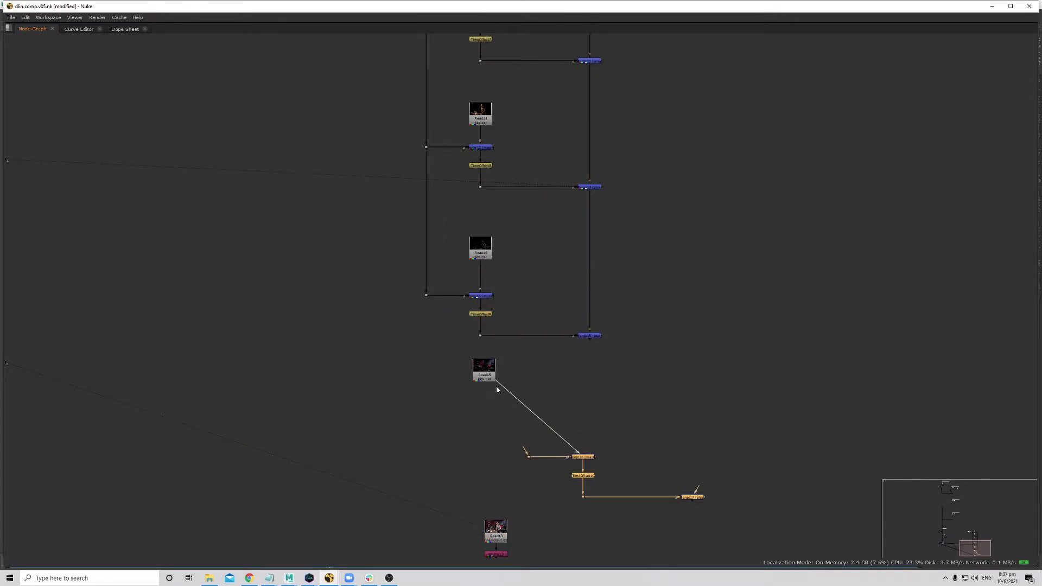
# - Connect the kick.exr branch to the Roto line, kick.exr and the rim.exr plus Merge, aligning its nodes with the column
pyautogui.moveTo(528, 457); pyautogui.dragTo(426, 295)
pyautogui.moveTo(588, 457); pyautogui.dragTo(488, 434)
pyautogui.moveTo(594, 339); pyautogui.dragTo(592, 335)
pyautogui.click(626, 489)
pyautogui.click(594, 474)
pyautogui.click(429, 433)
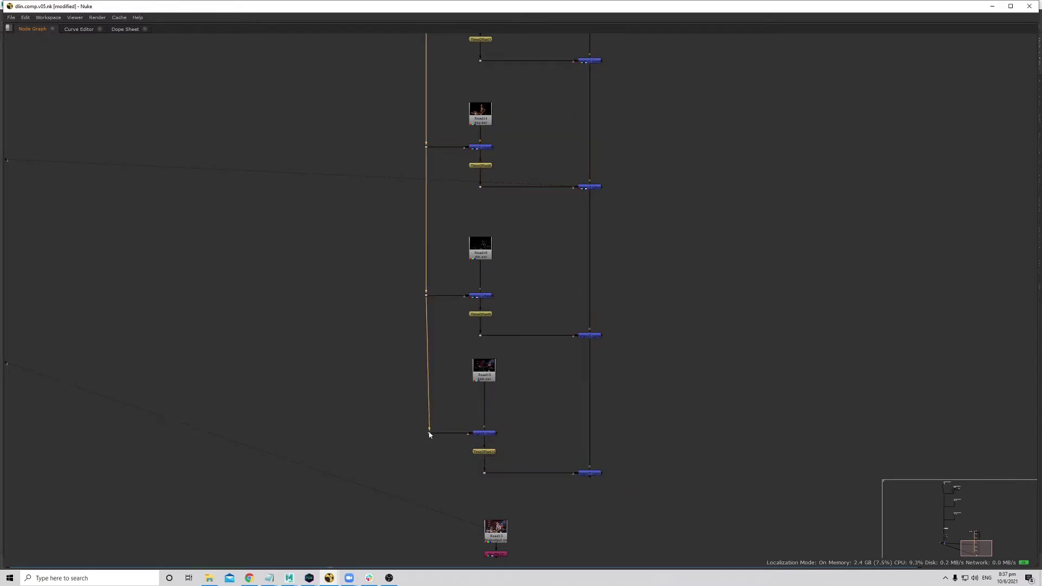
# - Move the final output Read and its Shuffle down and paste another copy of the mask, TimeOffset and plus Merge branch beneath them
pyautogui.moveTo(557, 493); pyautogui.dragTo(559, 365, button='middle')
pyautogui.moveTo(452, 367); pyautogui.dragTo(558, 465)
pyautogui.moveTo(505, 412); pyautogui.dragTo(508, 436)
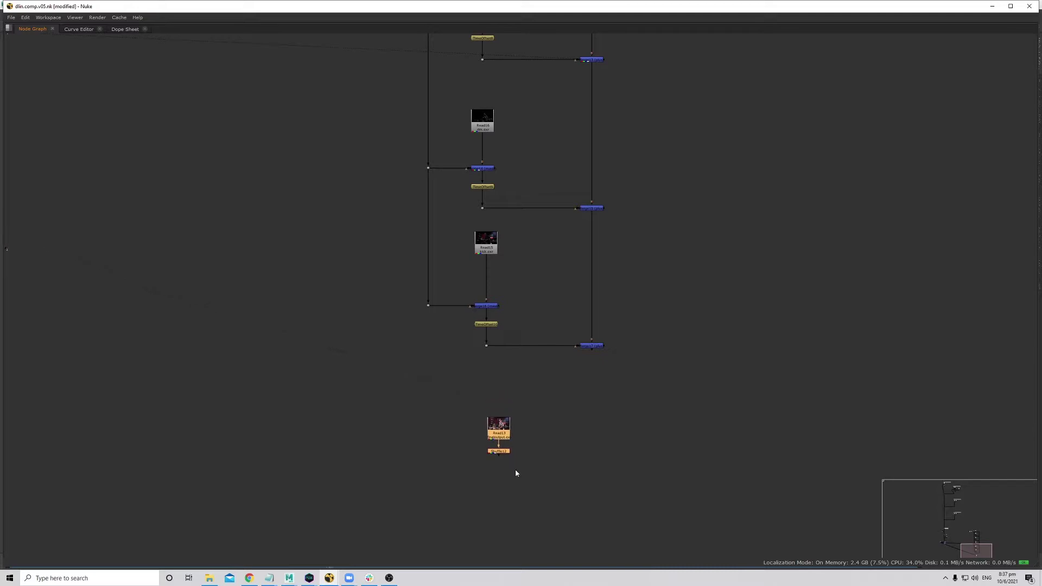
pyautogui.moveTo(510, 456); pyautogui.dragTo(514, 367, button='middle')
pyautogui.click(561, 478)
pyautogui.hotkey('ctrl', 'v')
pyautogui.moveTo(623, 477); pyautogui.dragTo(503, 425)
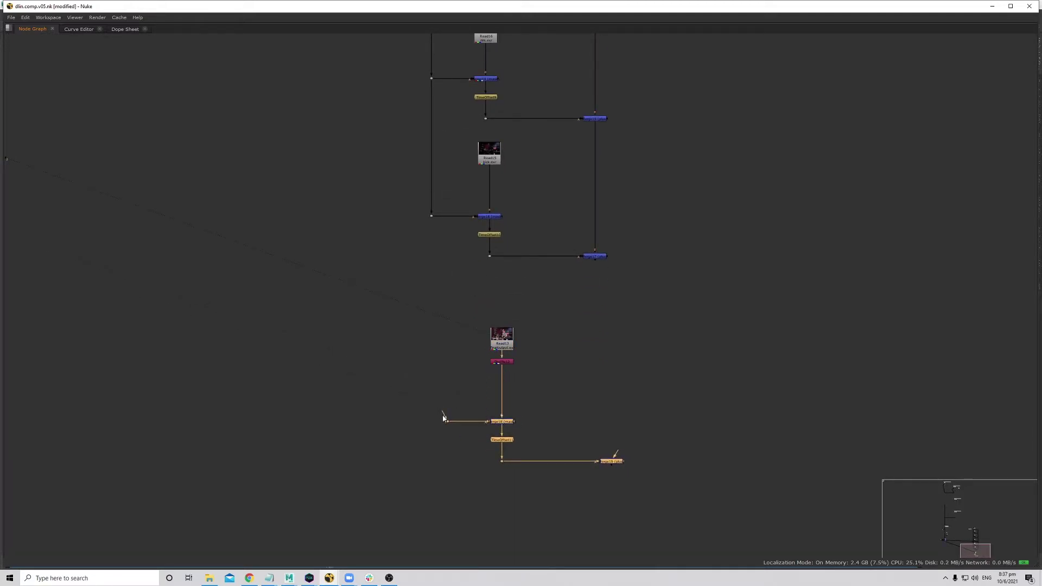
# - Connect the final output branch to the Roto line and the kick.exr plus Merge
pyautogui.moveTo(429, 217); pyautogui.dragTo(431, 216)
pyautogui.moveTo(450, 423); pyautogui.dragTo(432, 406)
pyautogui.moveTo(487, 306); pyautogui.dragTo(488, 344)
pyautogui.moveTo(602, 316); pyautogui.dragTo(600, 256)
# - Set the operation of the final output branch's last Merge to over
pyautogui.scroll(7, 617, 250)
pyautogui.scroll(-5, 607, 287)
pyautogui.scroll(-4, 607, 326)
pyautogui.scroll(6, 602, 375)
pyautogui.doubleClick(583, 342)
pyautogui.press('space')
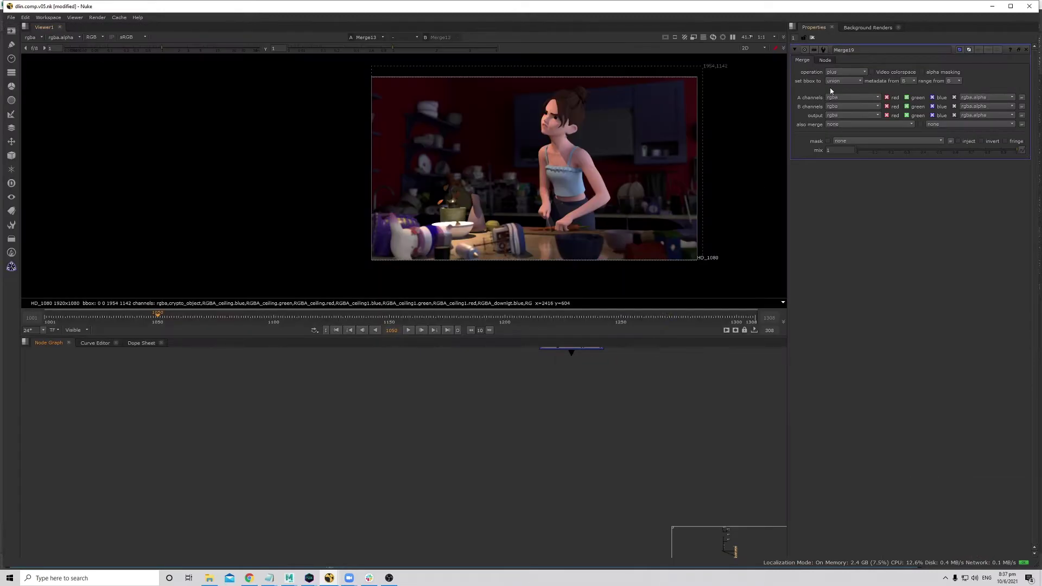
pyautogui.click(844, 72)
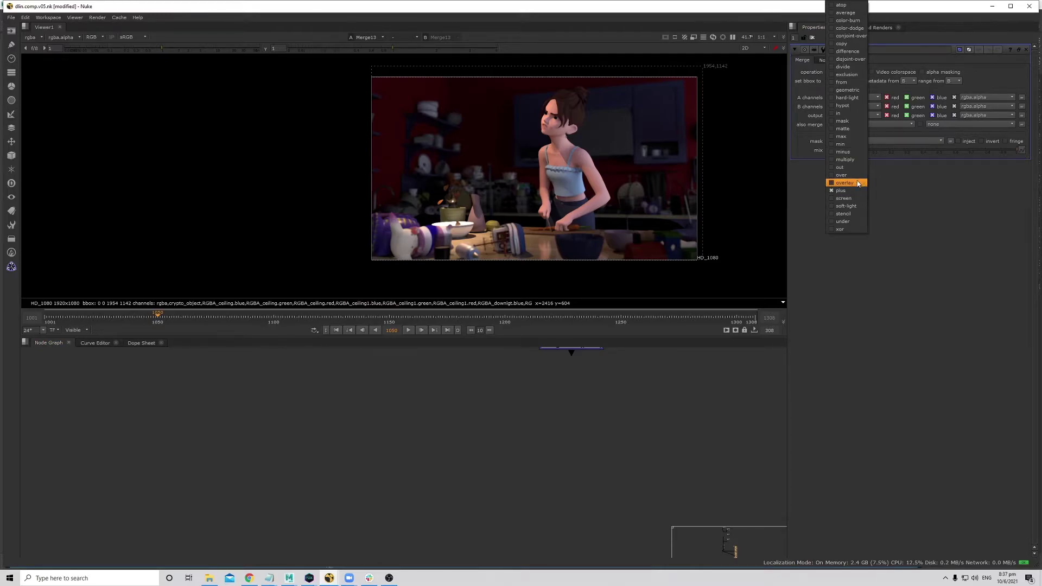
pyautogui.click(846, 183)
pyautogui.click(848, 74)
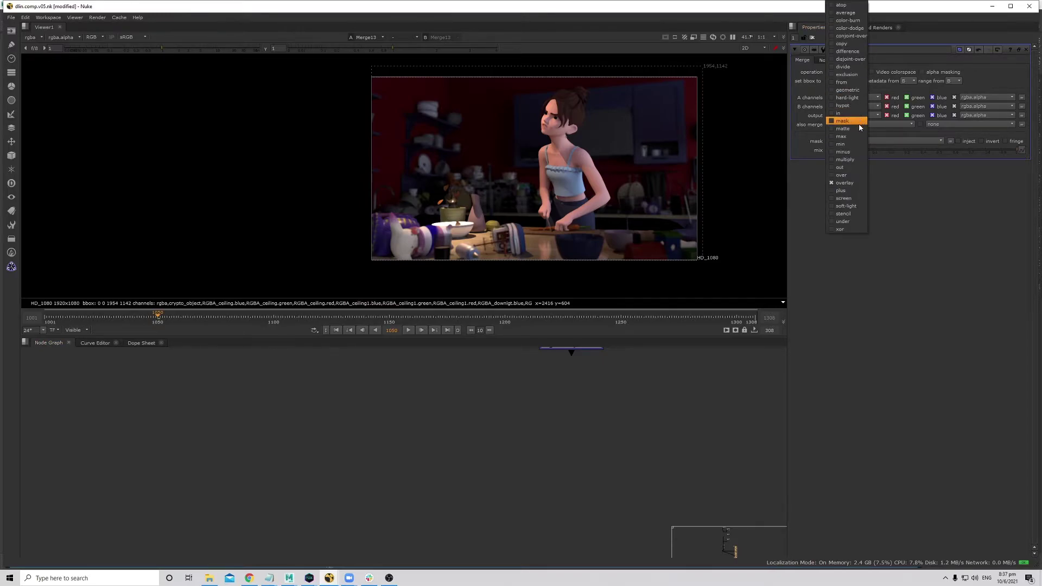
pyautogui.click(851, 176)
# - Open the rim.exr branch's TimeOffset and set the kick.exr branch's time offset to 50 frames
pyautogui.moveTo(666, 400); pyautogui.dragTo(548, 474, button='middle')
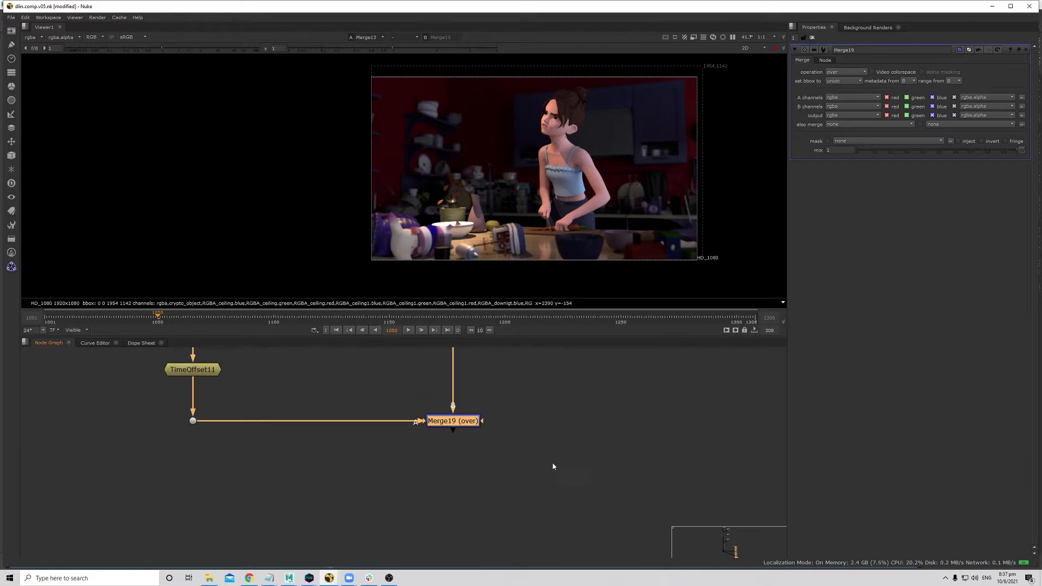
pyautogui.press('space')
pyautogui.moveTo(564, 405); pyautogui.dragTo(591, 505, button='middle')
pyautogui.scroll(-5, 592, 502)
pyautogui.scroll(5, 466, 314)
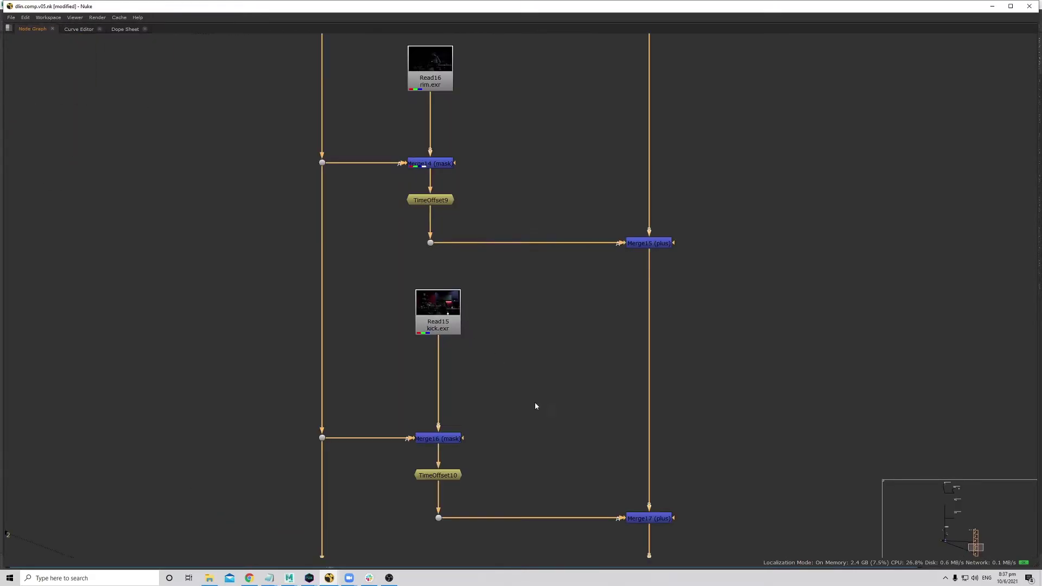
pyautogui.moveTo(536, 404); pyautogui.dragTo(544, 331, button='middle')
pyautogui.moveTo(483, 311); pyautogui.dragTo(502, 400, button='middle')
pyautogui.doubleClick(460, 215)
pyautogui.press('space')
pyautogui.moveTo(585, 427); pyautogui.dragTo(540, 367, button='middle')
pyautogui.doubleClick(423, 429)
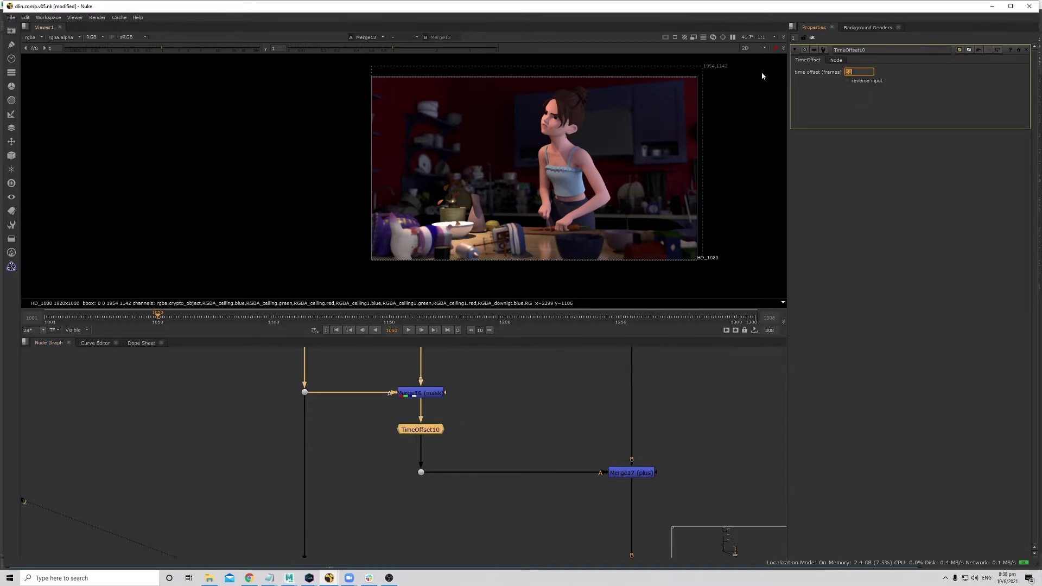
pyautogui.scroll(-2, 585, 376)
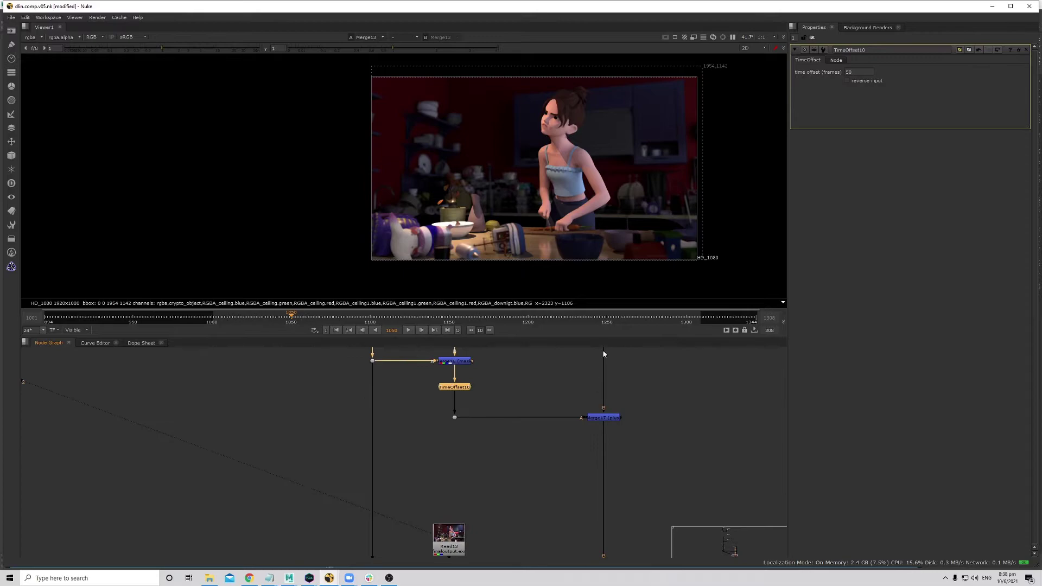
# - Set the final output branch's time offset to 60 frames
pyautogui.moveTo(578, 470); pyautogui.dragTo(595, 320, button='middle')
pyautogui.doubleClick(476, 503)
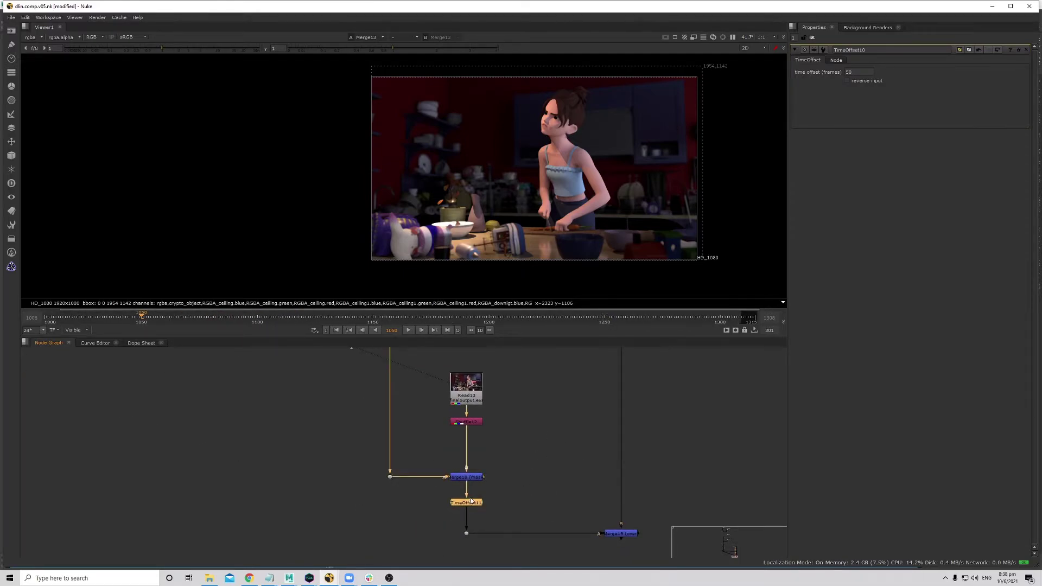
pyautogui.click(859, 72)
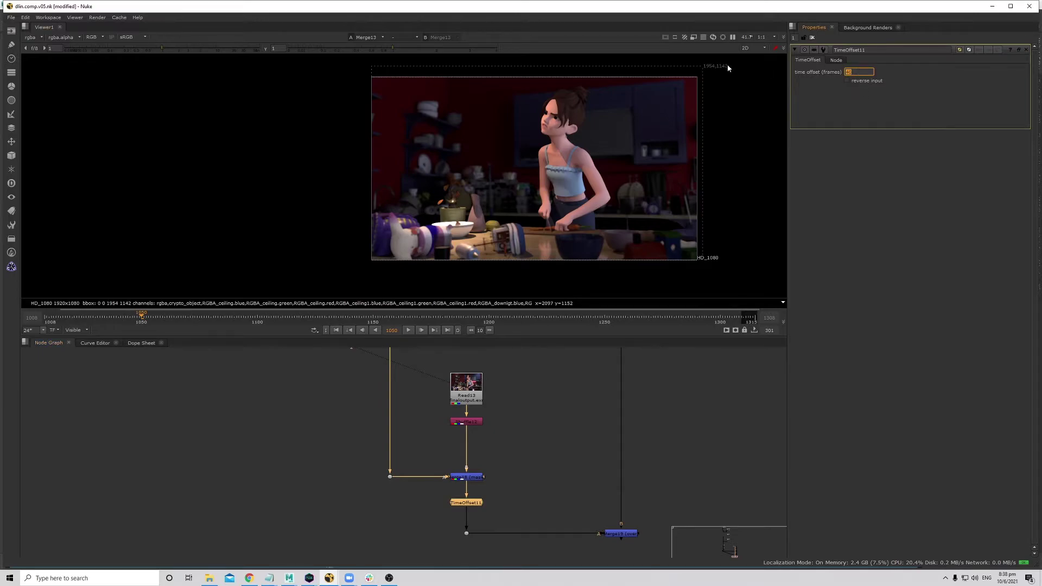
# - View the final output's over Merge, then play and scrub the timeline to check the full sequence of wipes
pyautogui.click(621, 535)
pyautogui.press('1')
pyautogui.moveTo(72, 322); pyautogui.dragTo(114, 317)
pyautogui.click(409, 332)
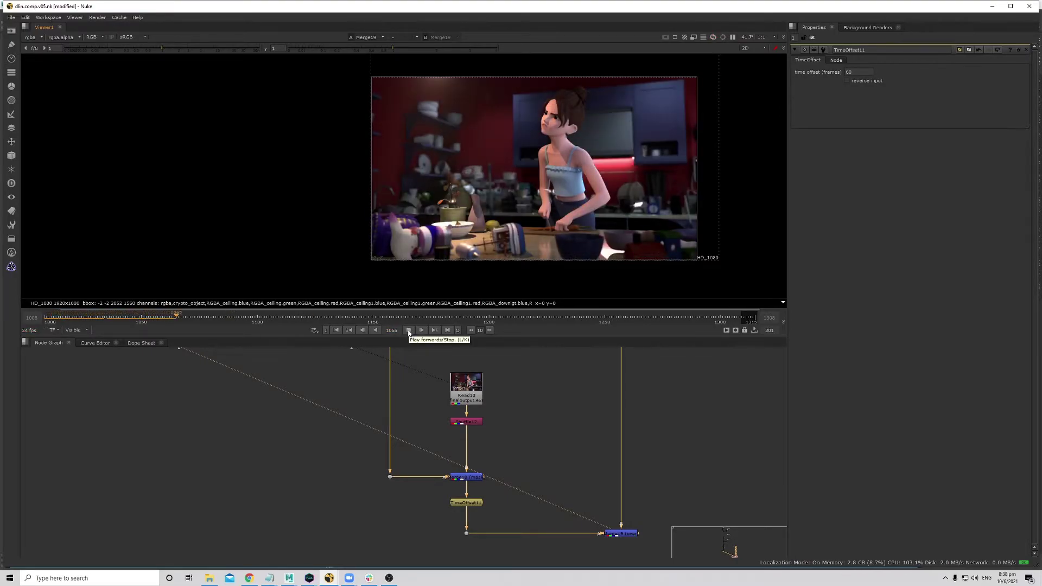
pyautogui.click(409, 332)
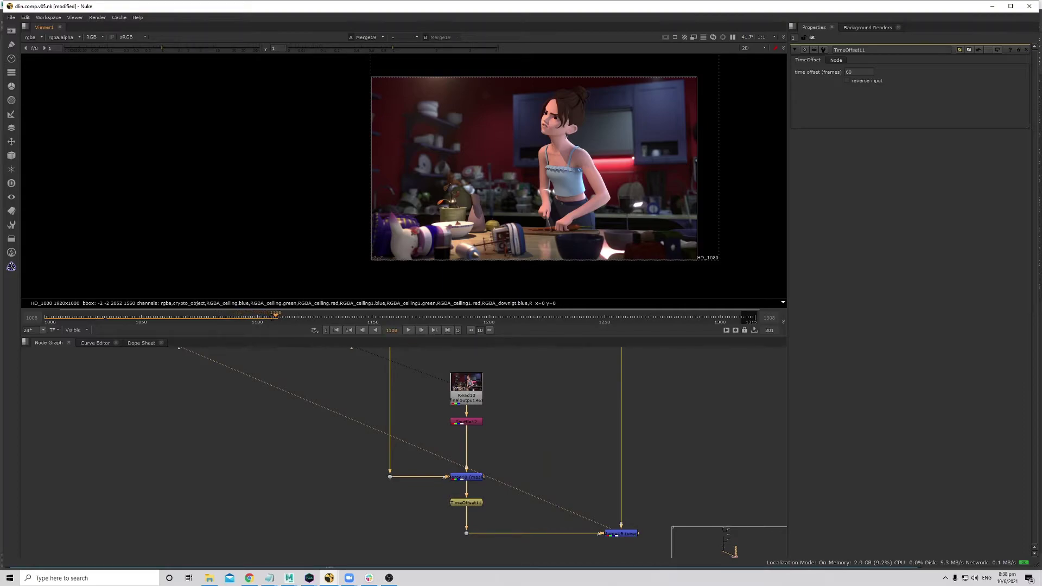
pyautogui.click(82, 325)
pyautogui.moveTo(83, 326); pyautogui.dragTo(194, 341)
# - Add a Write node and connect it beneath the final output's over Merge
pyautogui.moveTo(611, 522); pyautogui.dragTo(540, 411, button='middle')
pyautogui.press('Tab')
pyautogui.write('Write')
pyautogui.press('Return')
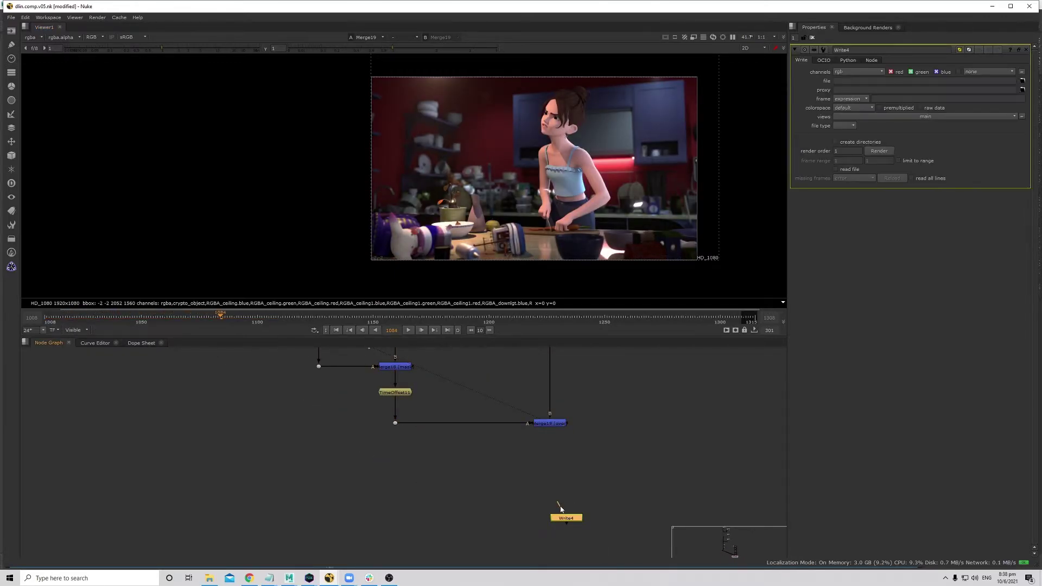
pyautogui.moveTo(577, 516); pyautogui.dragTo(562, 518)
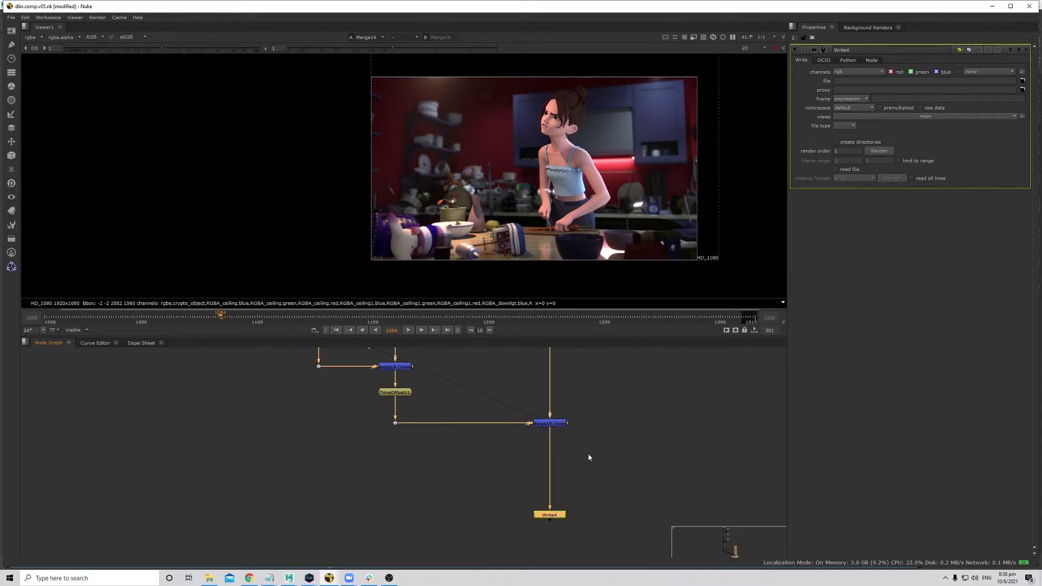
pyautogui.moveTo(589, 458); pyautogui.dragTo(589, 486, button='middle')
# - Insert a Crop node between the final over Merge and the Write node, and view its output
pyautogui.moveTo(675, 67); pyautogui.dragTo(606, 141, button='middle')
pyautogui.scroll(-2, 629, 106)
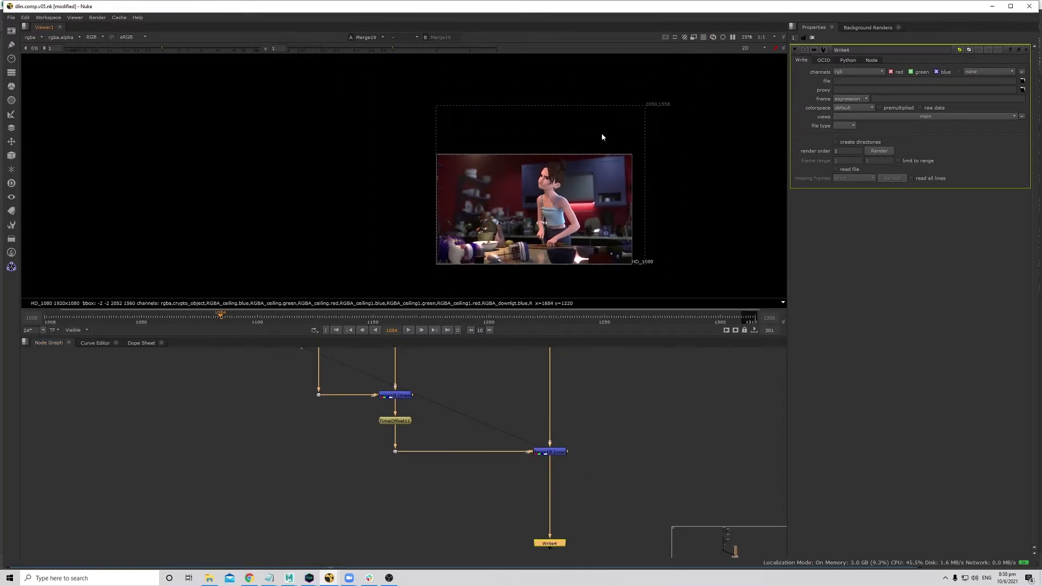
pyautogui.scroll(2, 565, 468)
pyautogui.click(565, 467)
pyautogui.press('Tab')
pyautogui.write('cr')
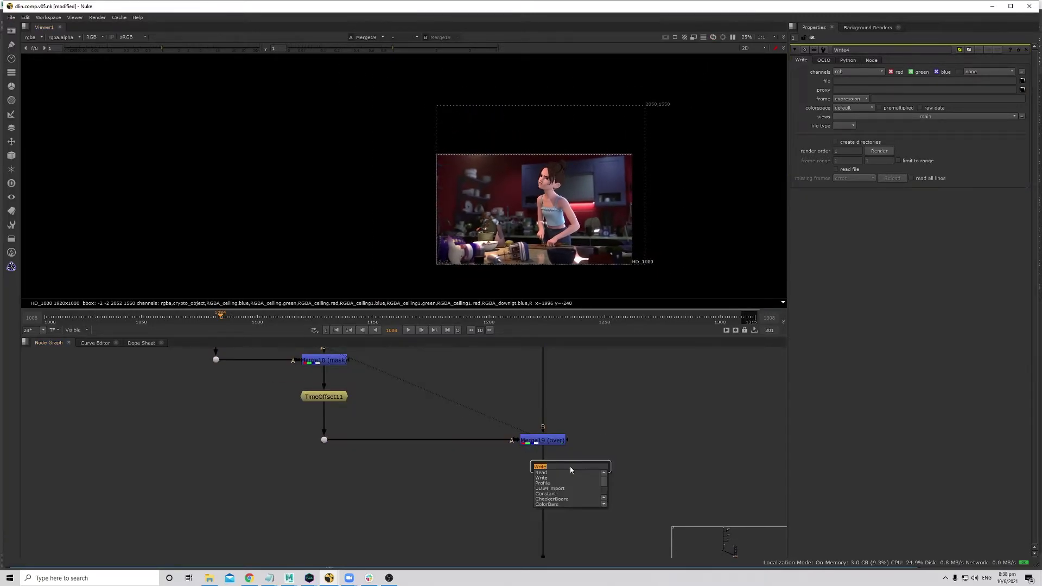
pyautogui.click(559, 478)
pyautogui.moveTo(567, 460); pyautogui.dragTo(546, 487)
pyautogui.press('1')
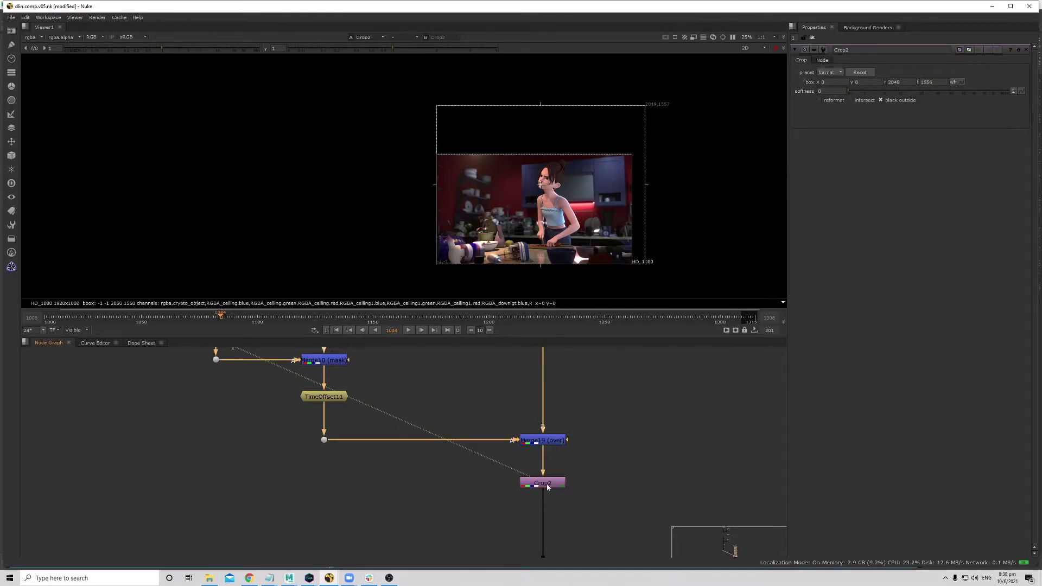
# - Add a Reformat node after the Crop and space the nodes beneath the final over Merge
pyautogui.press('Tab')
pyautogui.write('ref')
pyautogui.press('Return')
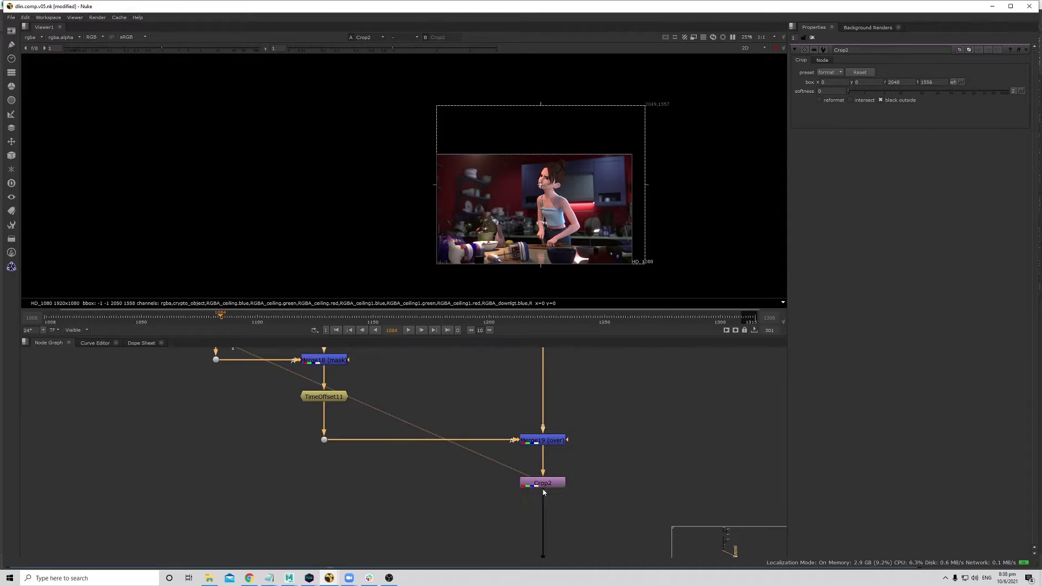
pyautogui.moveTo(551, 490)
pyautogui.mouseDown()
pyautogui.moveTo(559, 507)
pyautogui.moveTo(586, 504)
pyautogui.moveTo(551, 505)
pyautogui.mouseUp()
# - Try the Crop node's reformat option and undo it
pyautogui.doubleClick(551, 506)
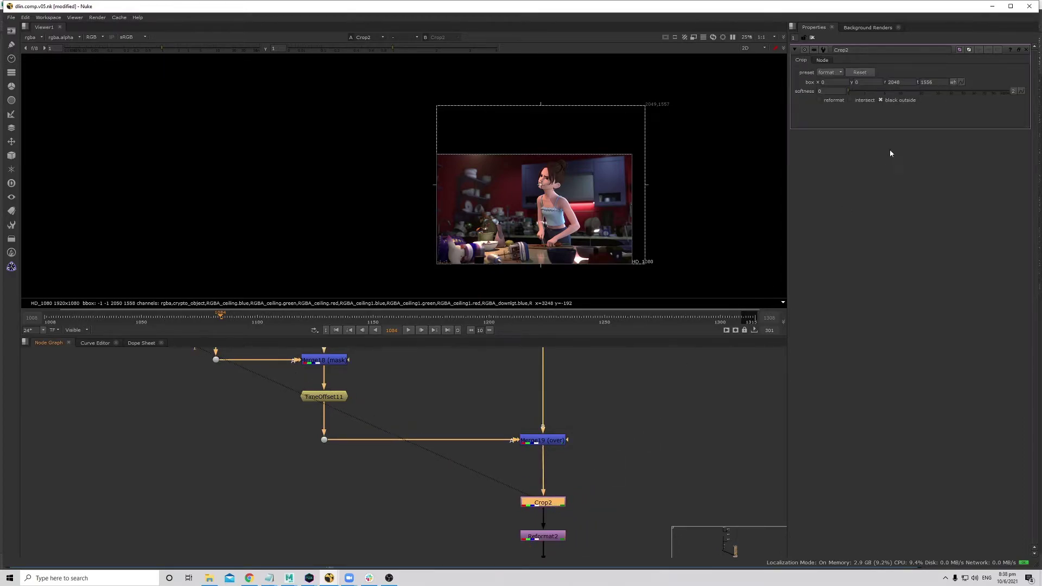
pyautogui.click(820, 100)
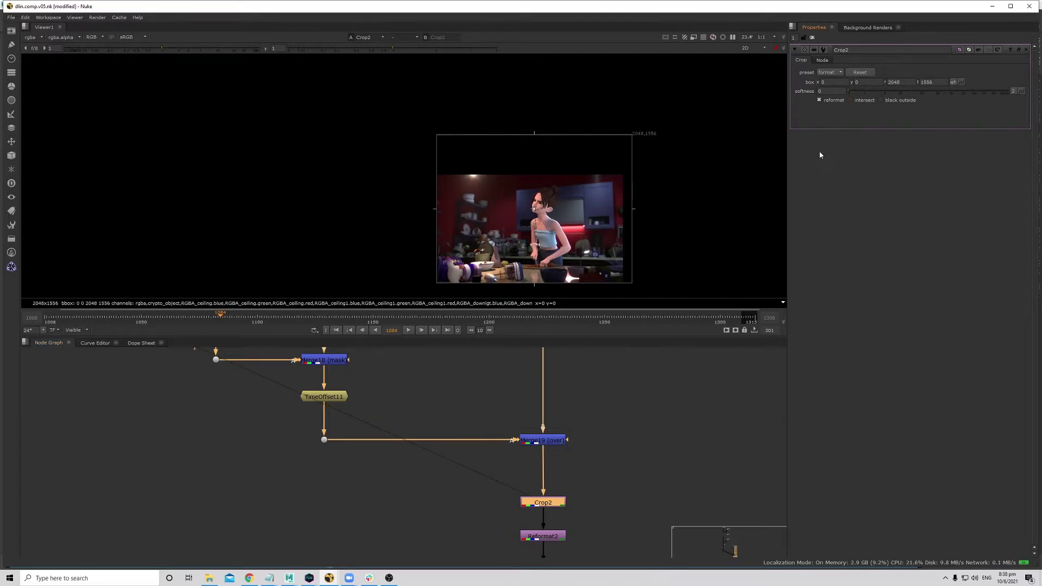
pyautogui.hotkey('ctrl', 'z')
# - View the Reformat node and set its output format to HD_1080 1920x1080
pyautogui.moveTo(566, 547); pyautogui.dragTo(574, 493, button='middle')
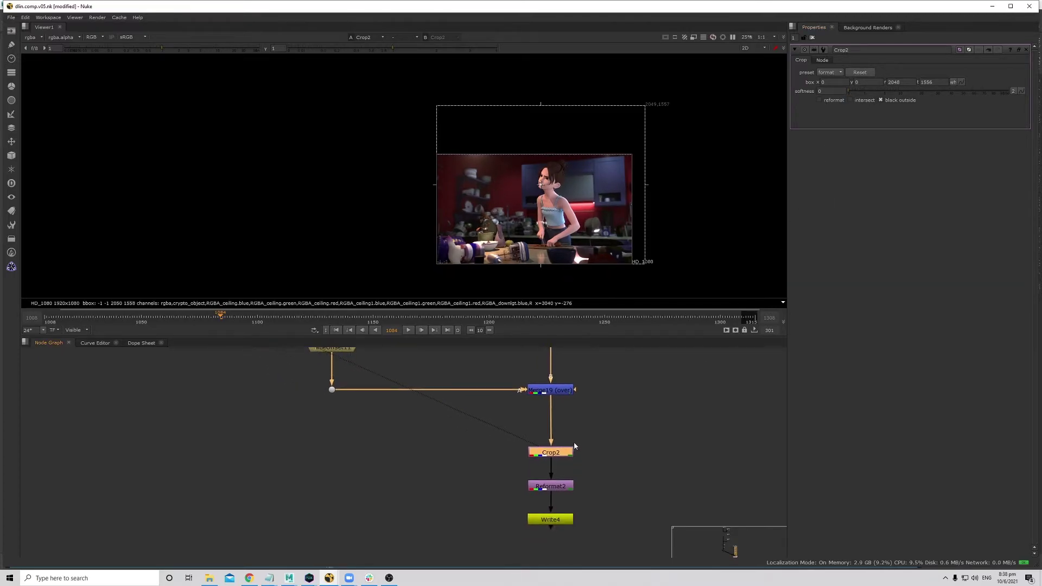
pyautogui.click(560, 484)
pyautogui.press('1')
pyautogui.moveTo(560, 485); pyautogui.dragTo(561, 475)
pyautogui.doubleClick(561, 472)
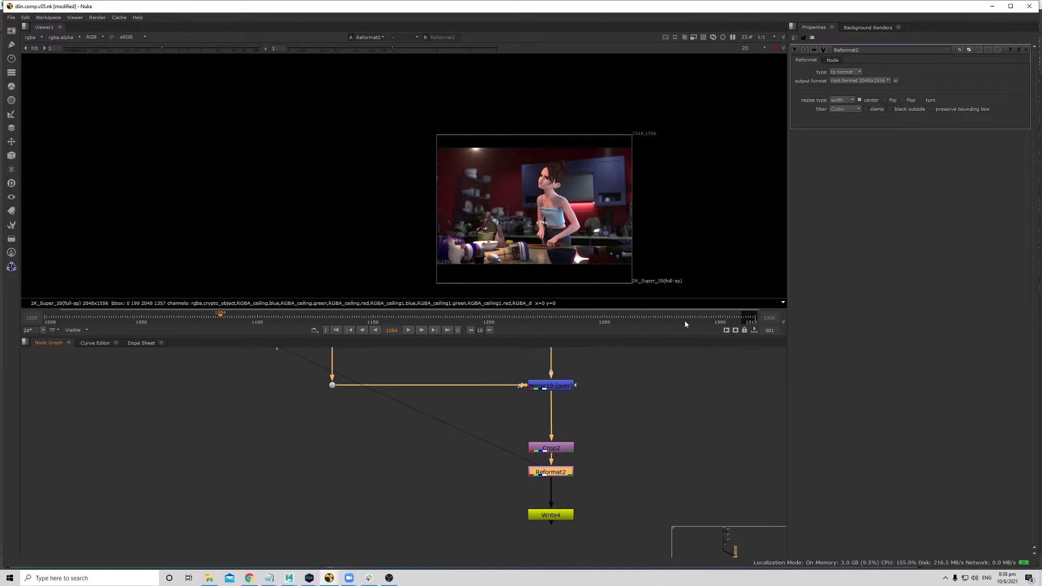
pyautogui.click(860, 80)
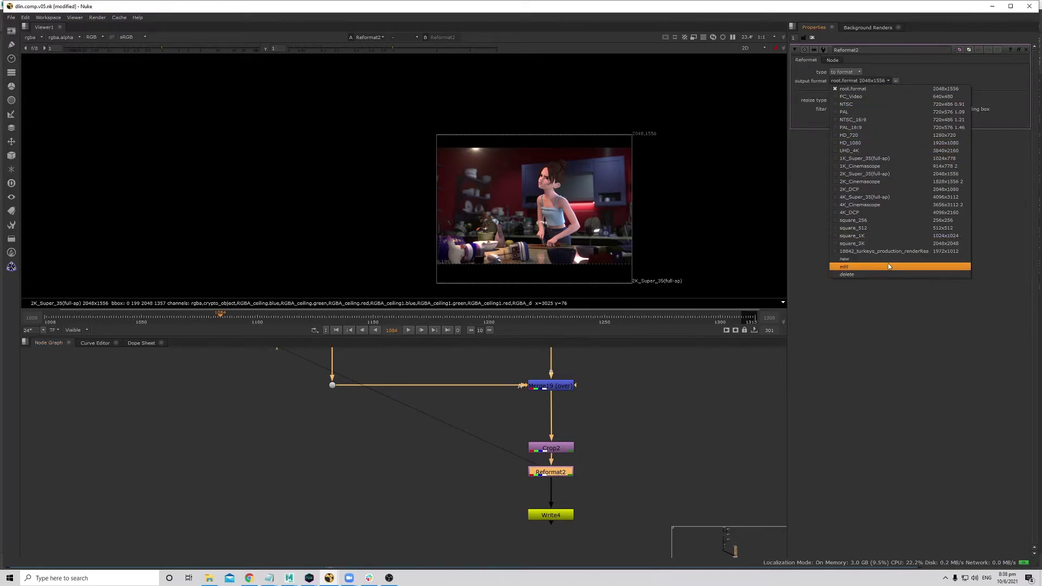
pyautogui.click(868, 142)
# - View the Write node's output and examine the cropped and reformatted frame up close
pyautogui.click(550, 515)
pyautogui.press('1')
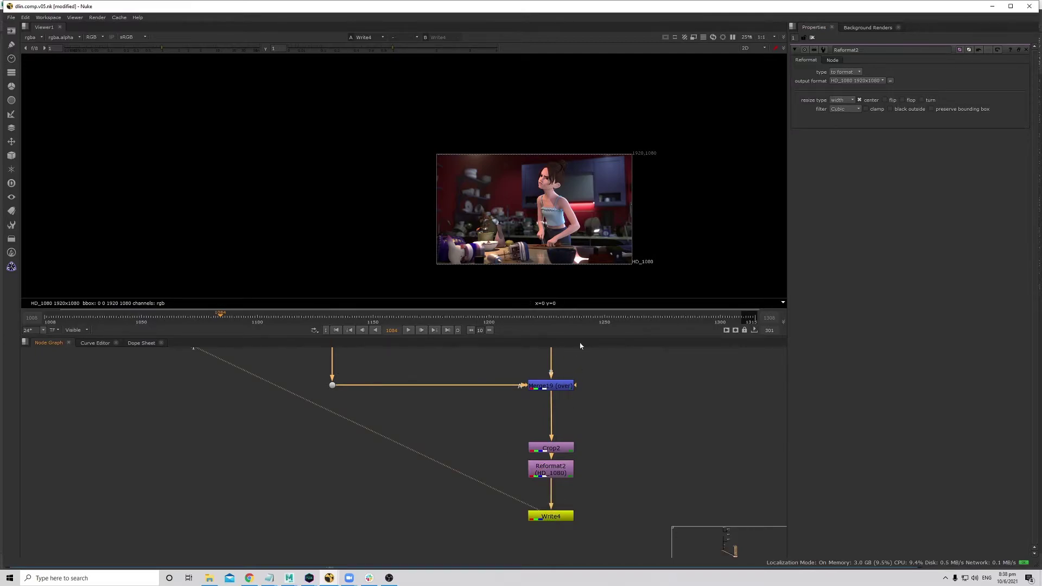
pyautogui.scroll(3, 509, 146)
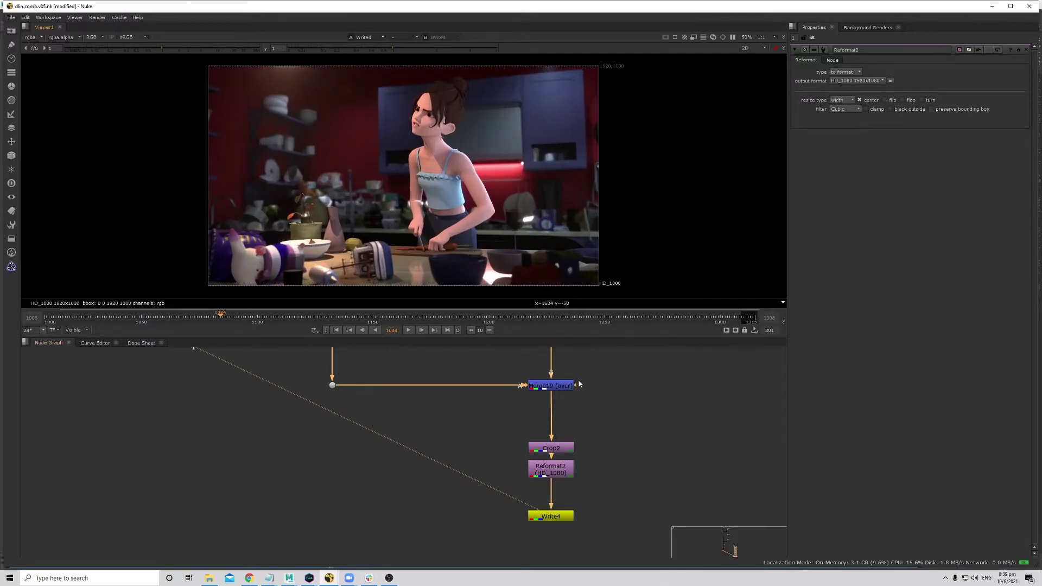
# - View the Read9 final render near the head of the wipe setup and scrub through its frames
pyautogui.scroll(-6, 579, 378)
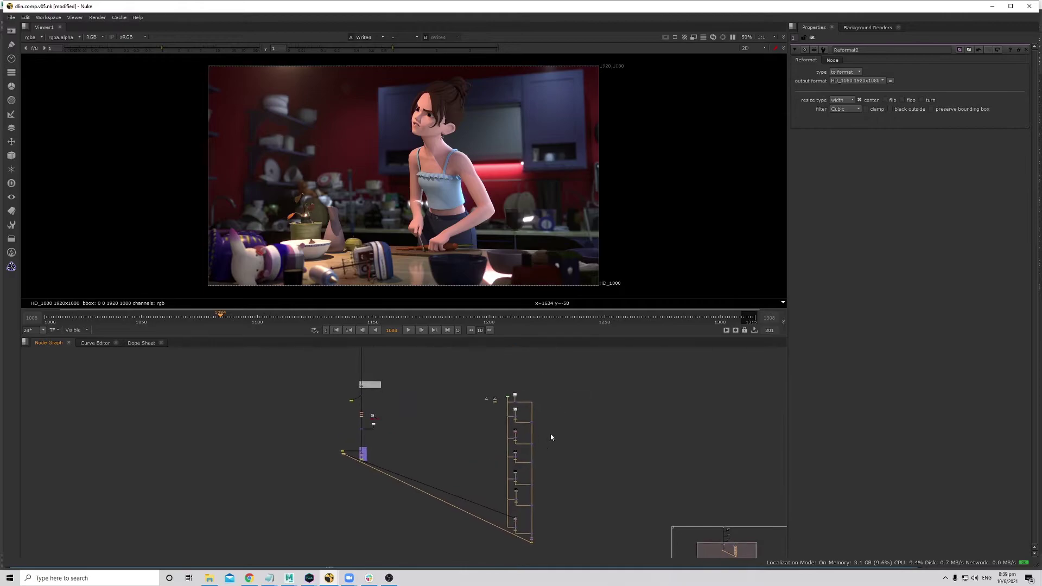
pyautogui.scroll(3, 552, 433)
pyautogui.scroll(5, 472, 415)
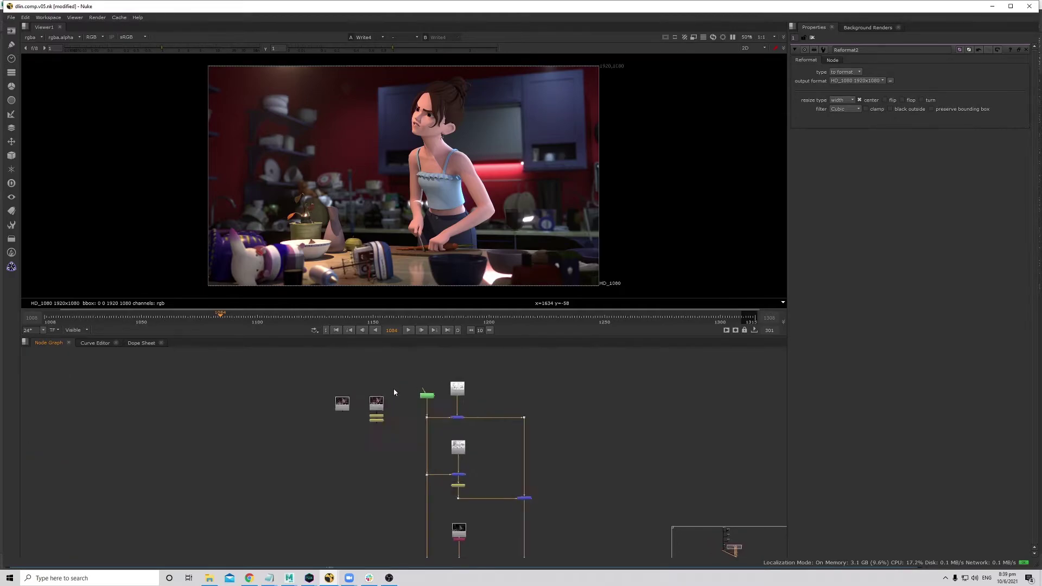
pyautogui.scroll(2, 308, 421)
pyautogui.moveTo(308, 421); pyautogui.dragTo(275, 422)
pyautogui.scroll(2, 274, 422)
pyautogui.scroll(2, 274, 420)
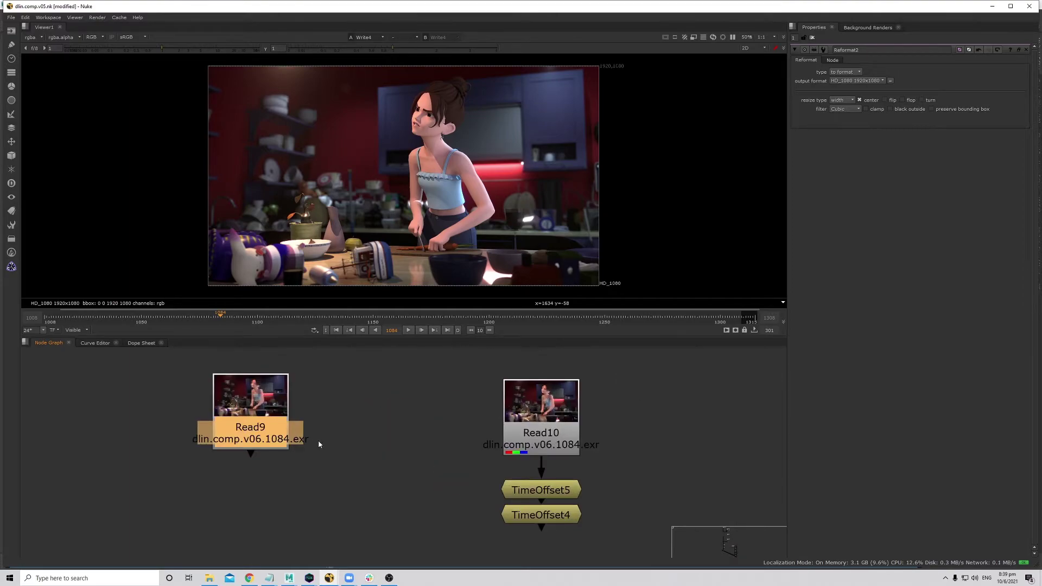
pyautogui.doubleClick(262, 418)
pyautogui.press('1')
pyautogui.press('l')
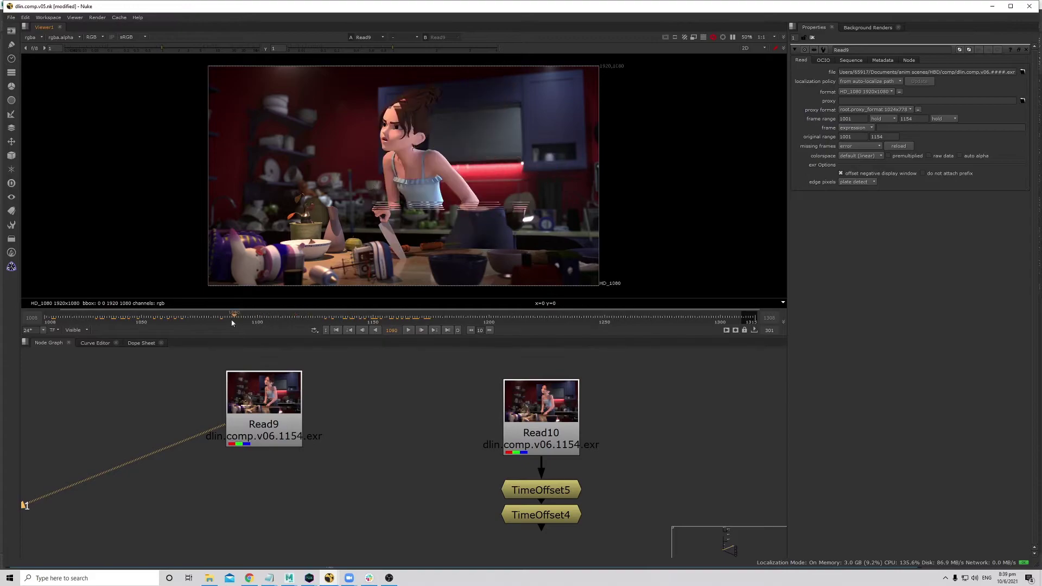
pyautogui.click(140, 315)
pyautogui.click(53, 319)
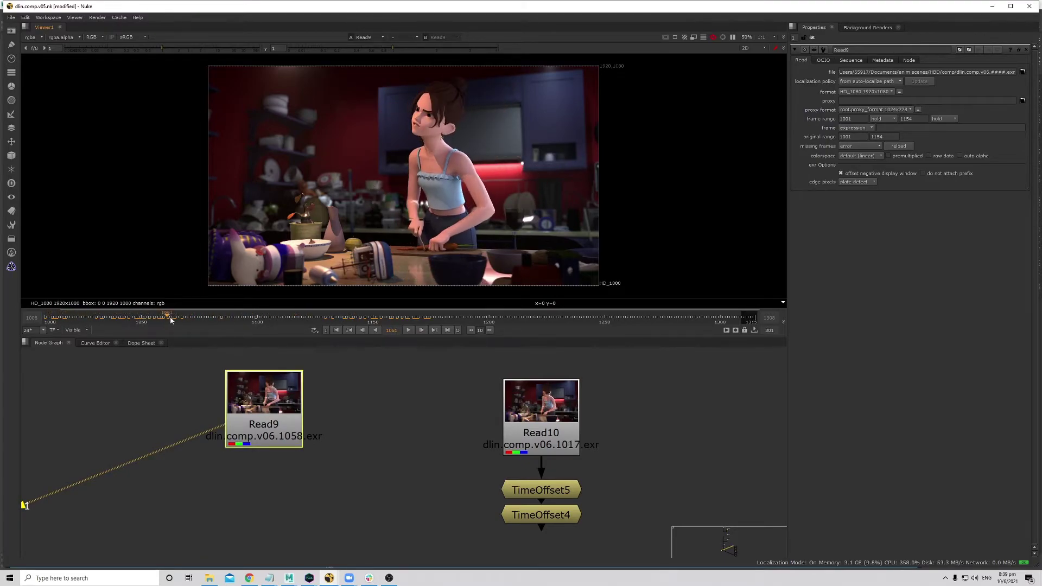
pyautogui.click(281, 320)
pyautogui.moveTo(280, 322); pyautogui.dragTo(369, 325)
# - Space out the nodes under Read10, disable TimeOffset5 and view the output of the reversed TimeOffset4
pyautogui.moveTo(419, 469); pyautogui.dragTo(427, 439, button='middle')
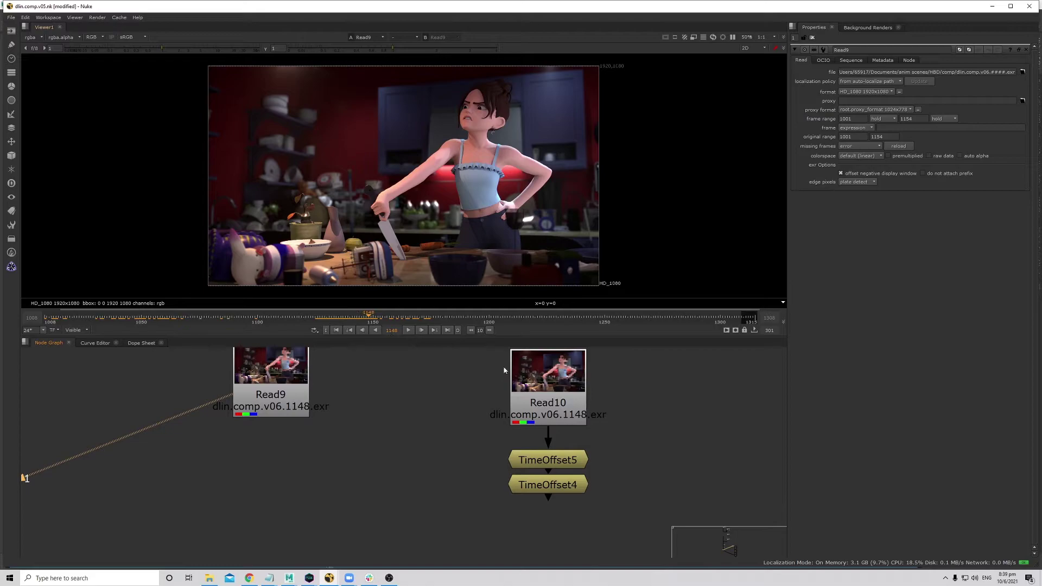
pyautogui.moveTo(529, 382); pyautogui.dragTo(487, 404, button='middle')
pyautogui.scroll(2, 472, 449)
pyautogui.click(191, 398)
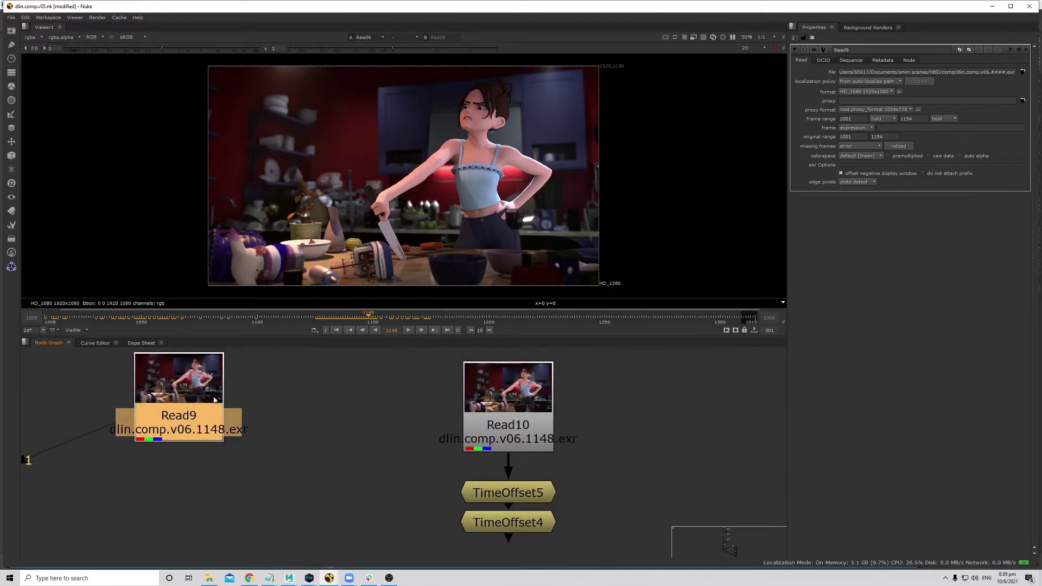
pyautogui.moveTo(543, 418)
pyautogui.mouseDown()
pyautogui.moveTo(532, 418)
pyautogui.moveTo(542, 410)
pyautogui.mouseUp()
pyautogui.moveTo(535, 495); pyautogui.dragTo(536, 483)
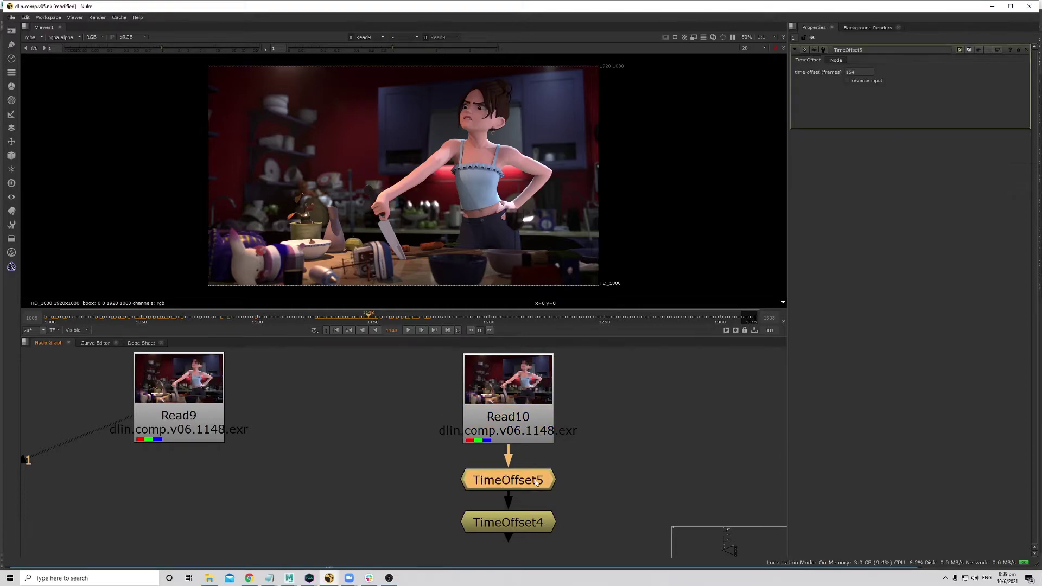
pyautogui.press('d')
pyautogui.click(508, 522)
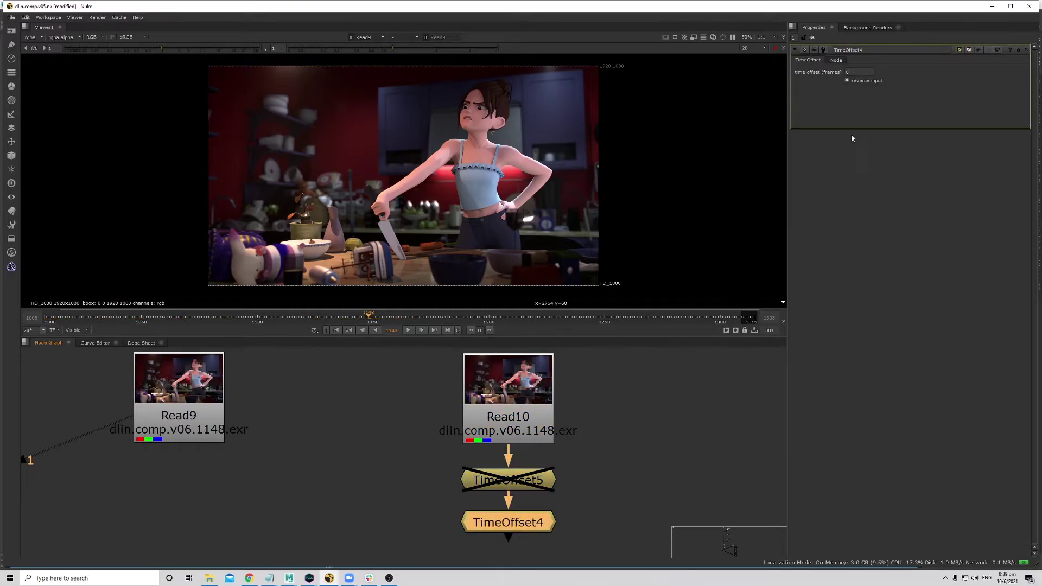
pyautogui.moveTo(516, 526); pyautogui.dragTo(517, 527)
pyautogui.press('1')
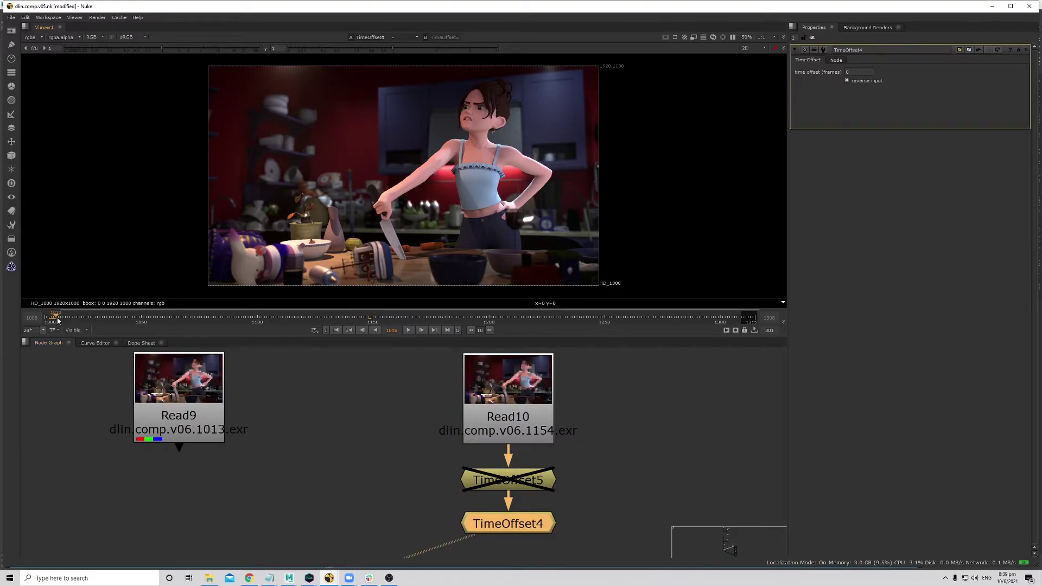
# - Move TimeOffset5 out of the chain so TimeOffset4 reads directly from Read10, and scrub through the reversed sequence
pyautogui.click(508, 379)
pyautogui.scroll(-1, 254, 450)
pyautogui.moveTo(505, 477); pyautogui.dragTo(422, 477, button='middle')
pyautogui.moveTo(421, 478); pyautogui.dragTo(498, 477)
pyautogui.click(386, 513)
pyautogui.click(83, 315)
pyautogui.moveTo(83, 315); pyautogui.dragTo(281, 380)
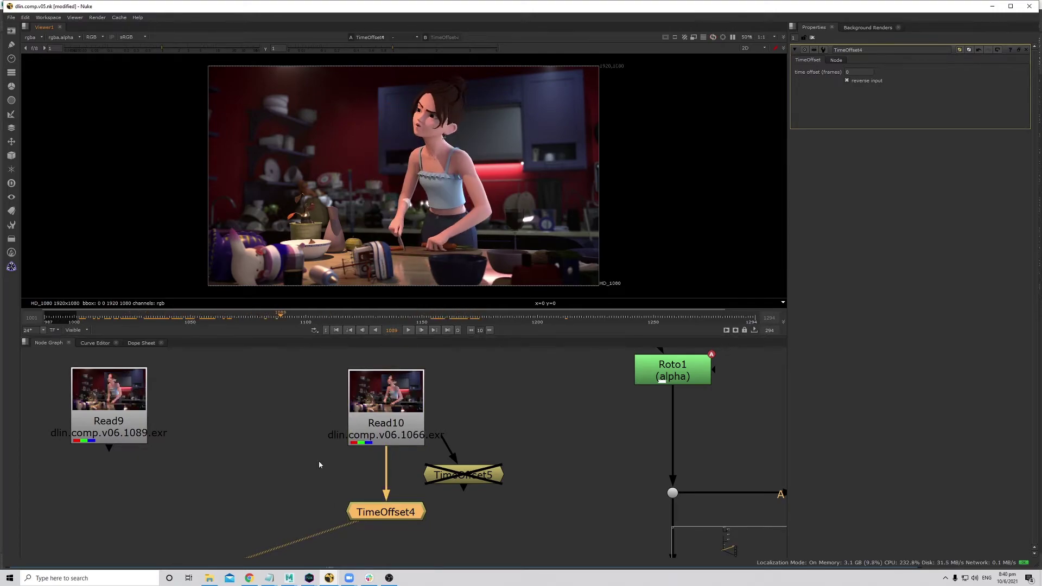
# - Add a Switch node below Read9 and connect Read9 to its input 0
pyautogui.scroll(-2, 324, 451)
pyautogui.press('Tab')
pyautogui.write('switch')
pyautogui.press('Return')
pyautogui.moveTo(255, 544); pyautogui.dragTo(171, 498)
pyautogui.moveTo(181, 404); pyautogui.dragTo(189, 396)
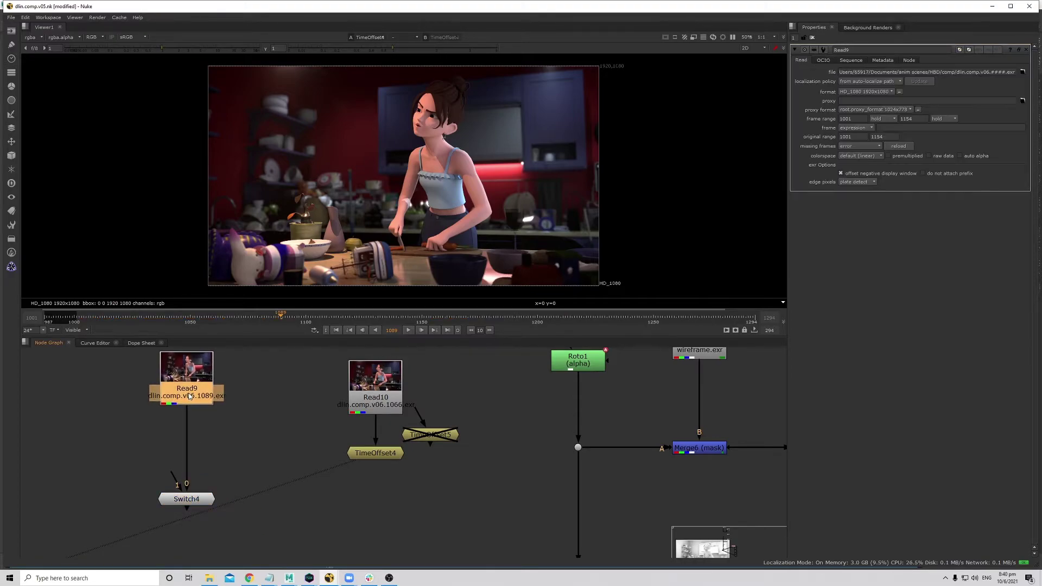
# - Go to frame 1154 and set a keyframe of 0 on the Switch node's which value
pyautogui.scroll(2, 206, 314)
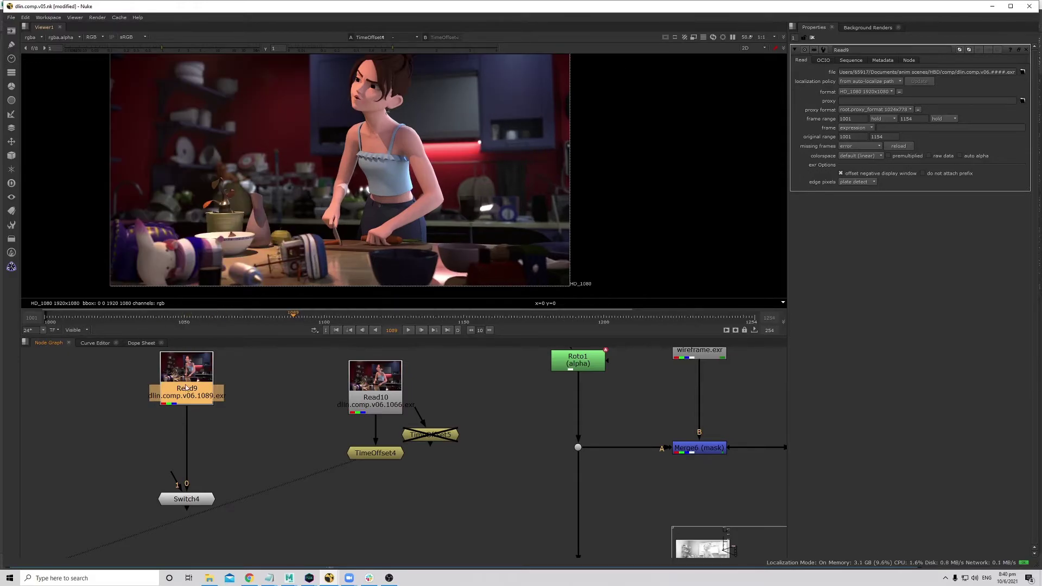
pyautogui.moveTo(60, 323); pyautogui.dragTo(477, 322)
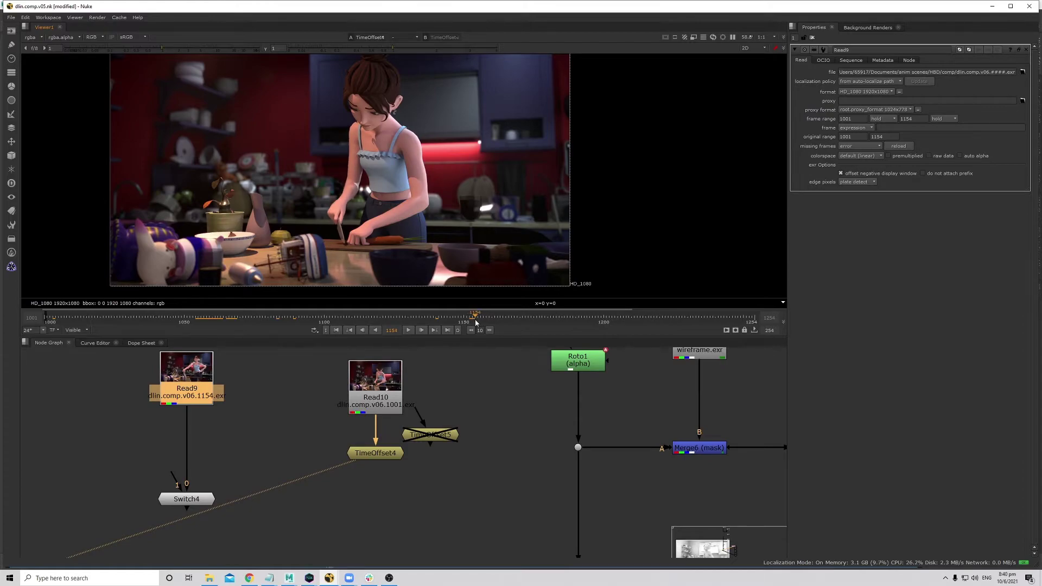
pyautogui.click(195, 499)
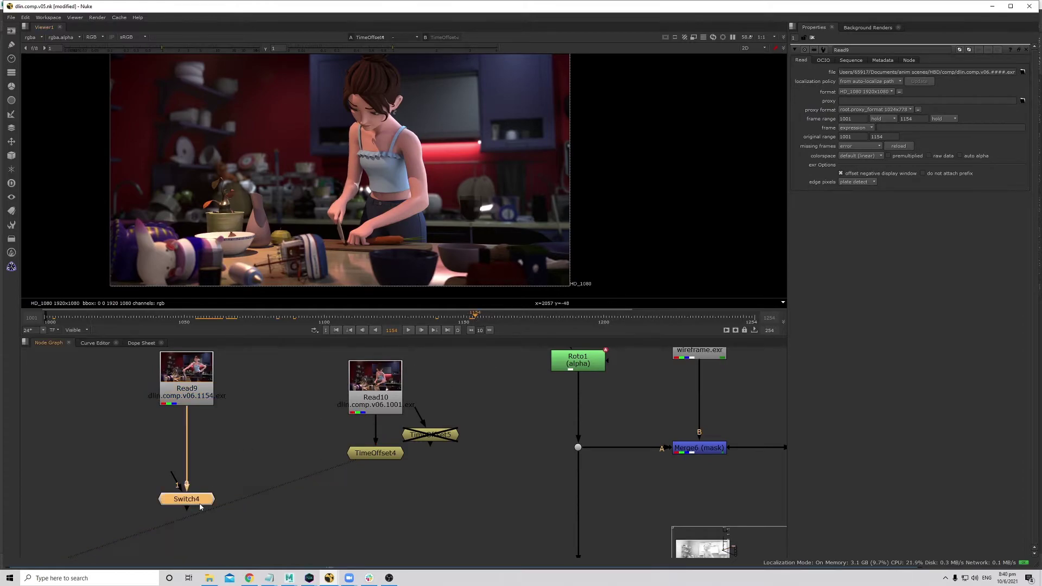
pyautogui.rightClick(828, 74)
pyautogui.click(848, 77)
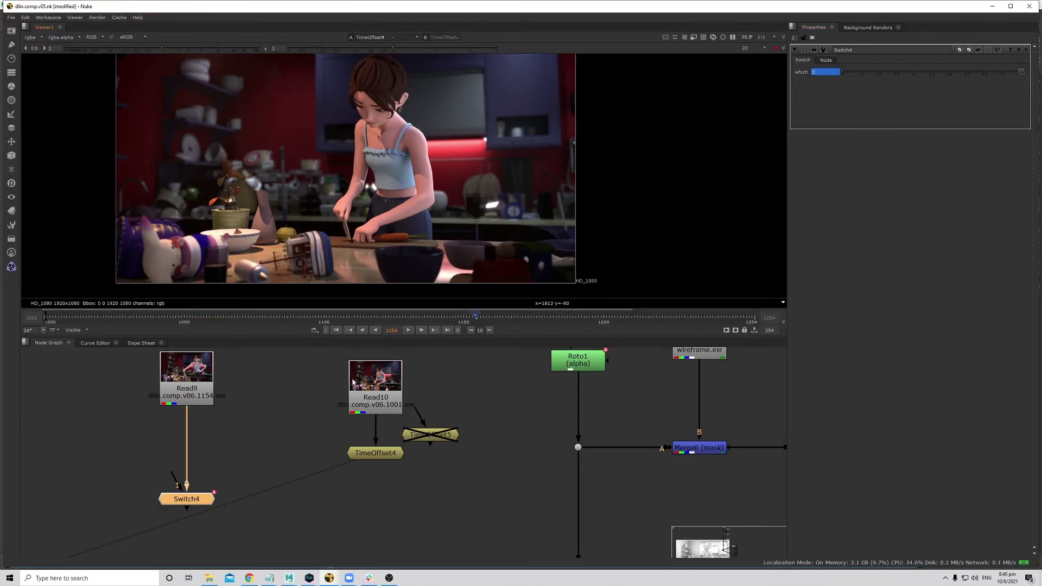
# - At frame 1155, connect TimeOffset4 to the Switch node's input 1 and set which to 1
pyautogui.press('f')
pyautogui.press('Right')
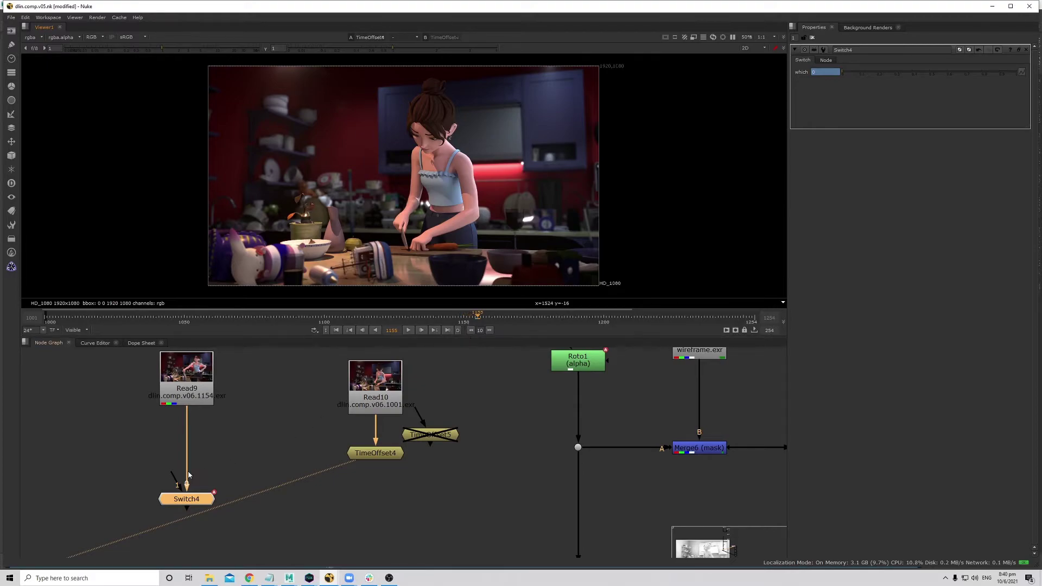
pyautogui.moveTo(340, 466); pyautogui.dragTo(367, 456)
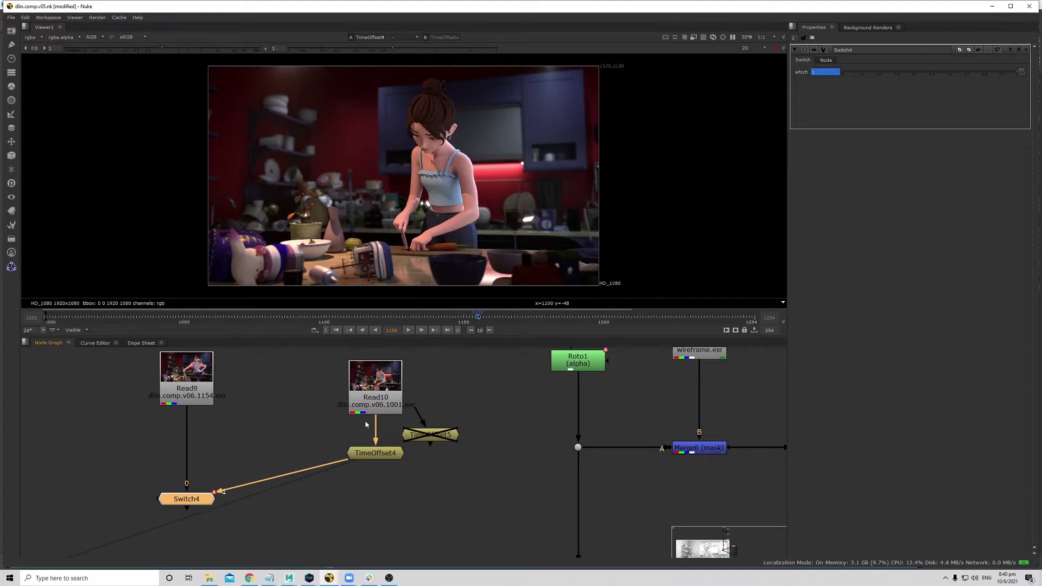
pyautogui.moveTo(366, 420); pyautogui.dragTo(375, 414, button='middle')
# - Compare the Switch and TimeOffset4 outputs and step through the frames around the switch point
pyautogui.press('1')
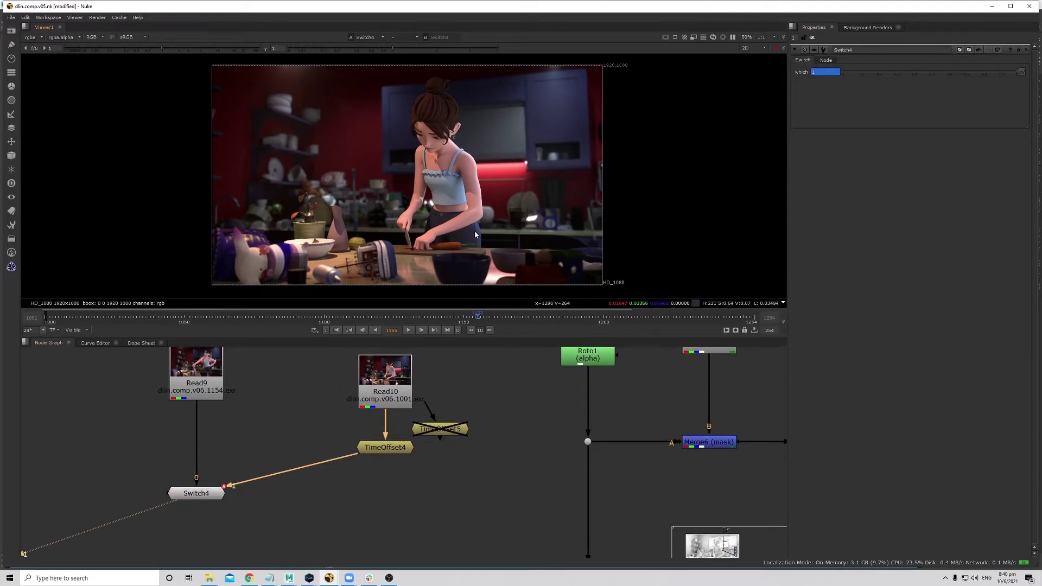
pyautogui.click(394, 446)
pyautogui.press('1')
pyautogui.click(195, 492)
pyautogui.press('1')
pyautogui.press('Left')
pyautogui.press('Left')
pyautogui.press('Left')
pyautogui.press('Right')
pyautogui.press('Right')
pyautogui.press('Right')
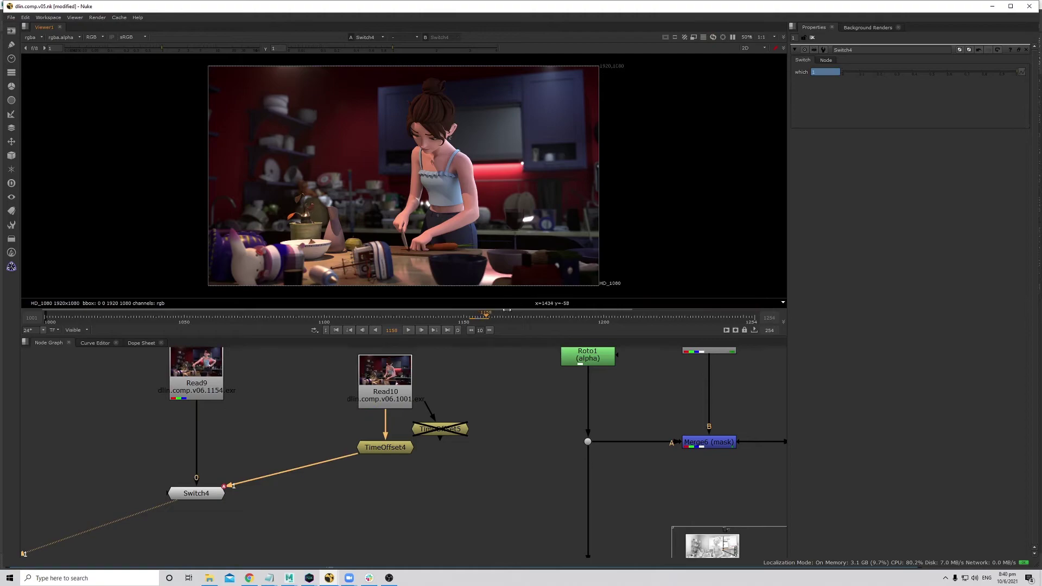
# - View Read10 directly and scrub through its original frames from the start
pyautogui.click(396, 384)
pyautogui.press('1')
pyautogui.moveTo(485, 321); pyautogui.dragTo(50, 320)
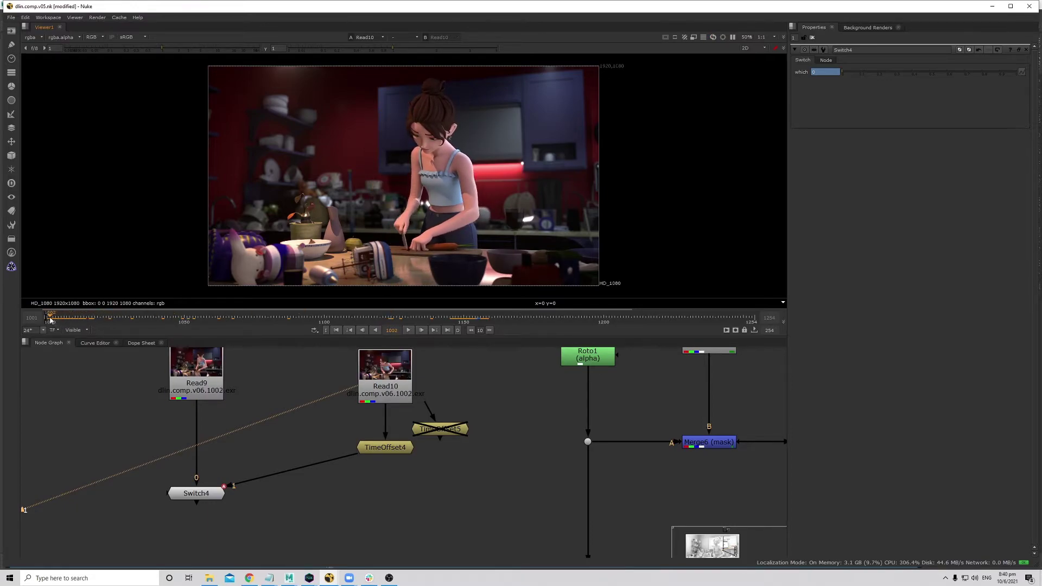
pyautogui.click(267, 325)
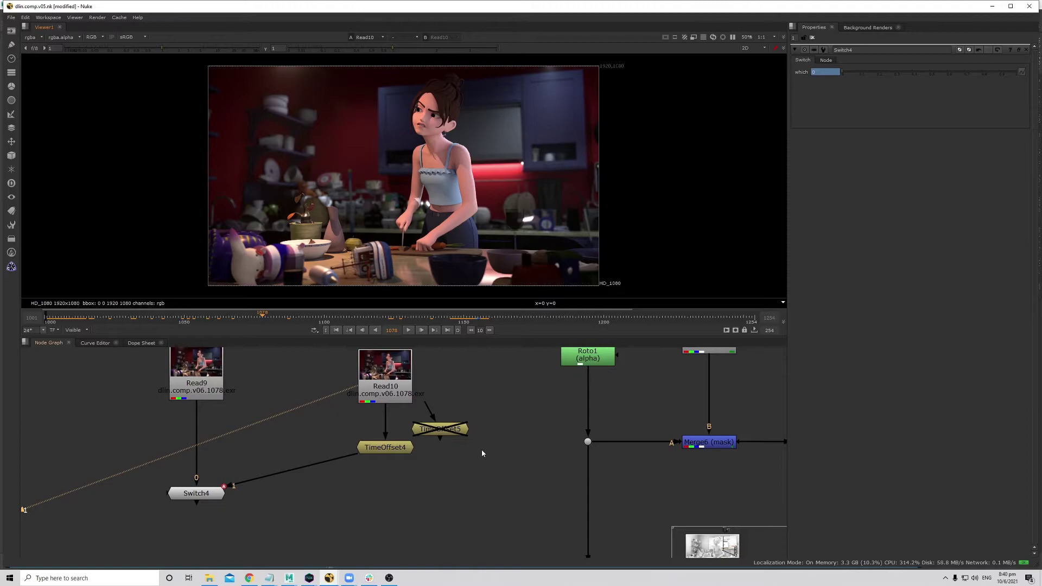
# - Detach TimeOffset5 from Read10, insert it between TimeOffset4 and the Switch, and enable it
pyautogui.moveTo(425, 429); pyautogui.dragTo(455, 439)
pyautogui.click(413, 322)
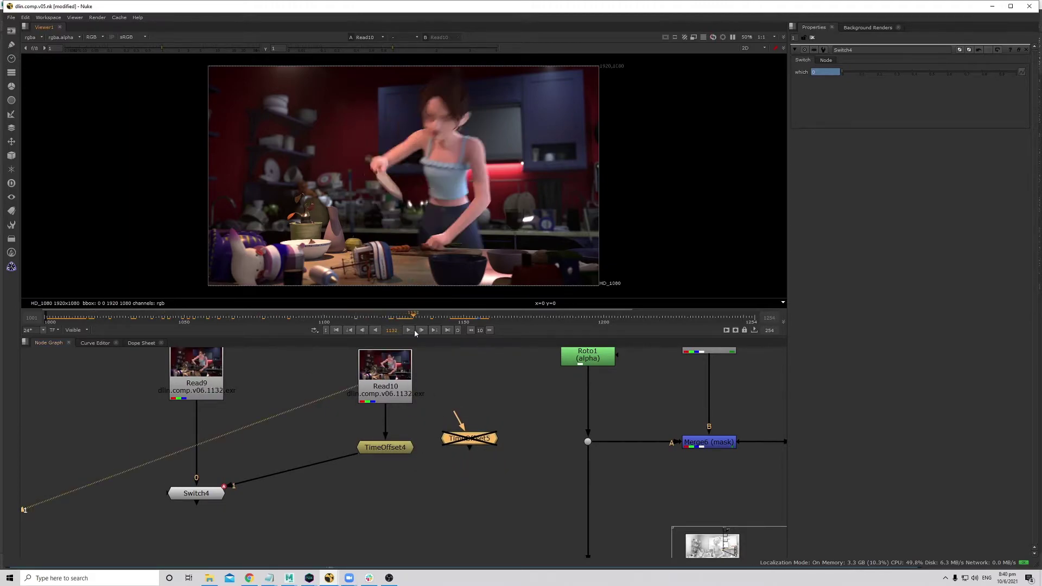
pyautogui.click(482, 321)
pyautogui.moveTo(470, 437); pyautogui.dragTo(384, 476)
pyautogui.doubleClick(386, 478)
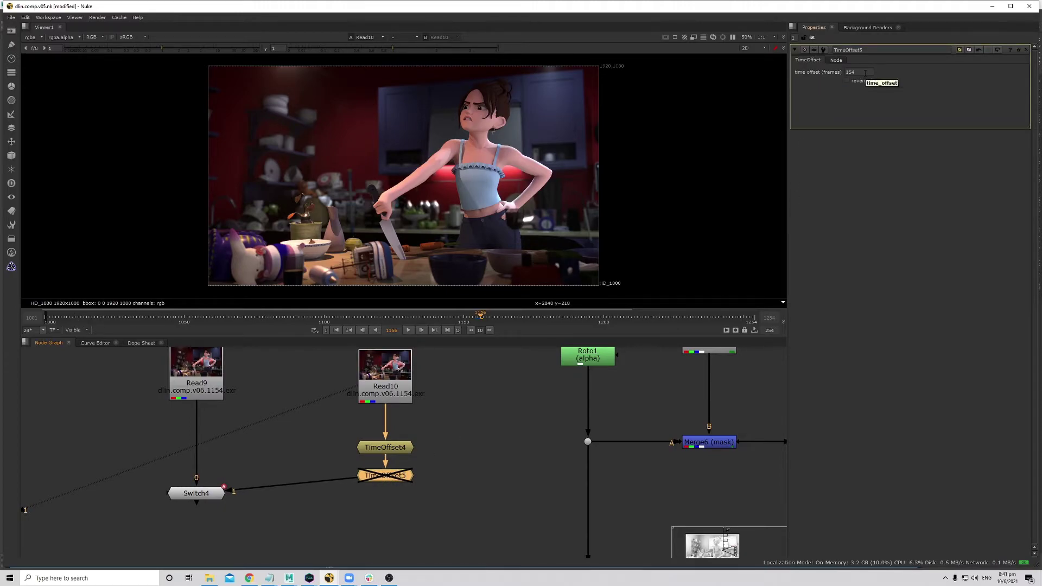
pyautogui.moveTo(386, 475); pyautogui.dragTo(391, 494)
pyautogui.press('d')
# - View the Switch output and scrub across the forward and reversed sections up to about frame 1254
pyautogui.click(200, 494)
pyautogui.press('1')
pyautogui.moveTo(497, 319); pyautogui.dragTo(730, 332)
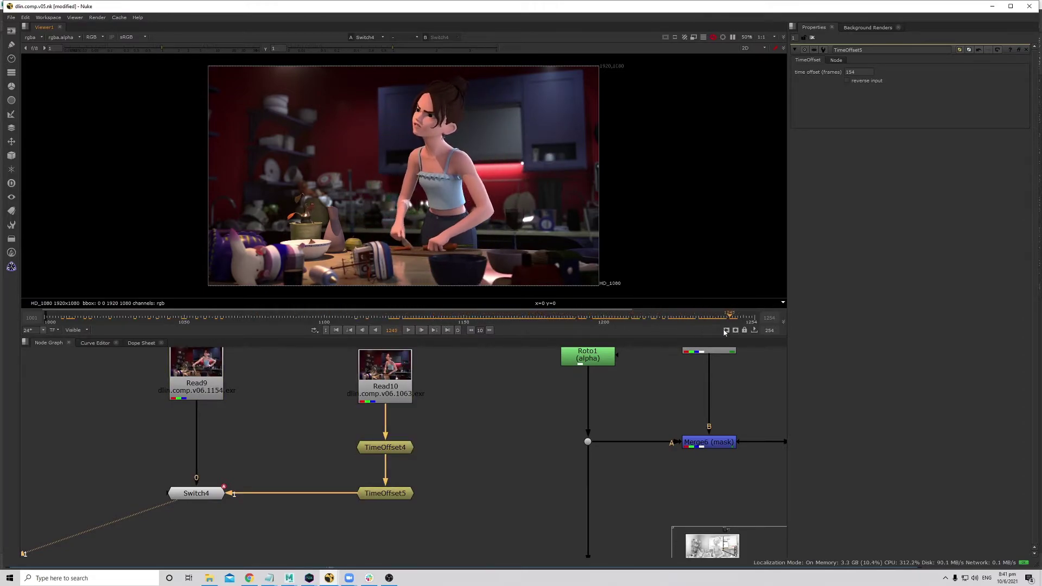
pyautogui.moveTo(531, 323); pyautogui.dragTo(249, 316)
pyautogui.moveTo(391, 320); pyautogui.dragTo(662, 327)
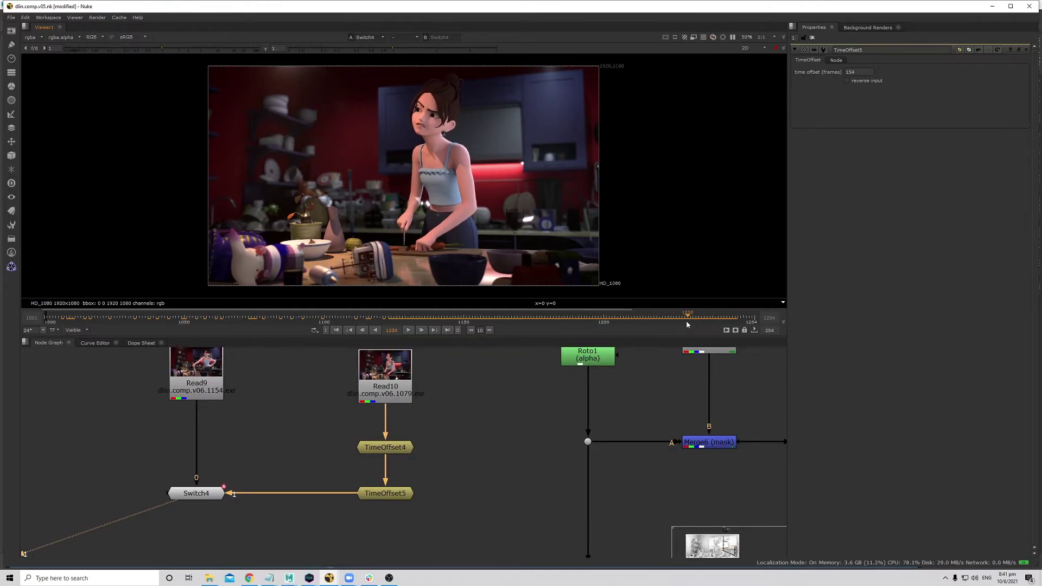
pyautogui.moveTo(647, 321); pyautogui.dragTo(742, 332)
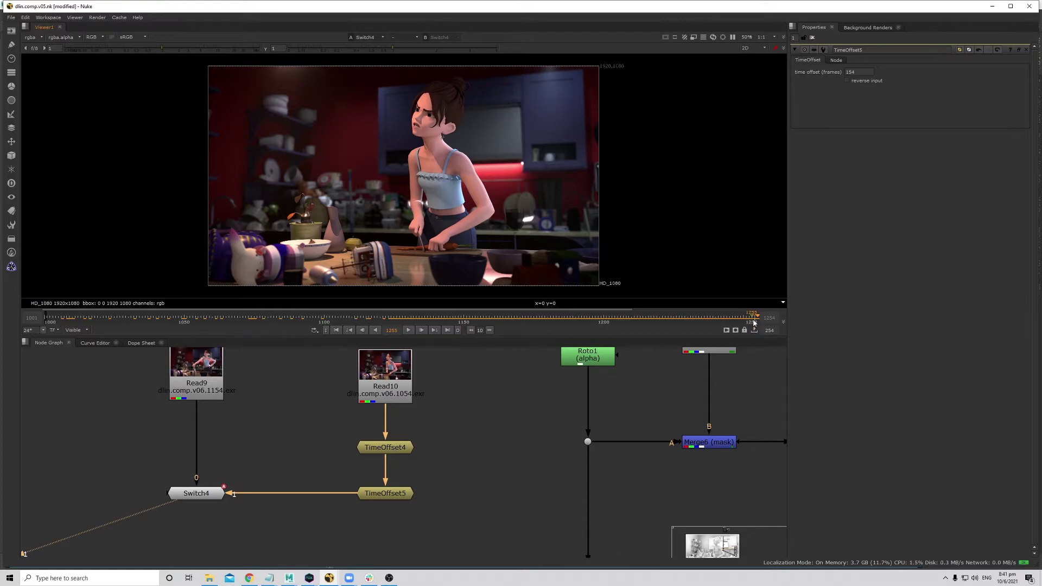
pyautogui.moveTo(758, 321); pyautogui.dragTo(729, 323)
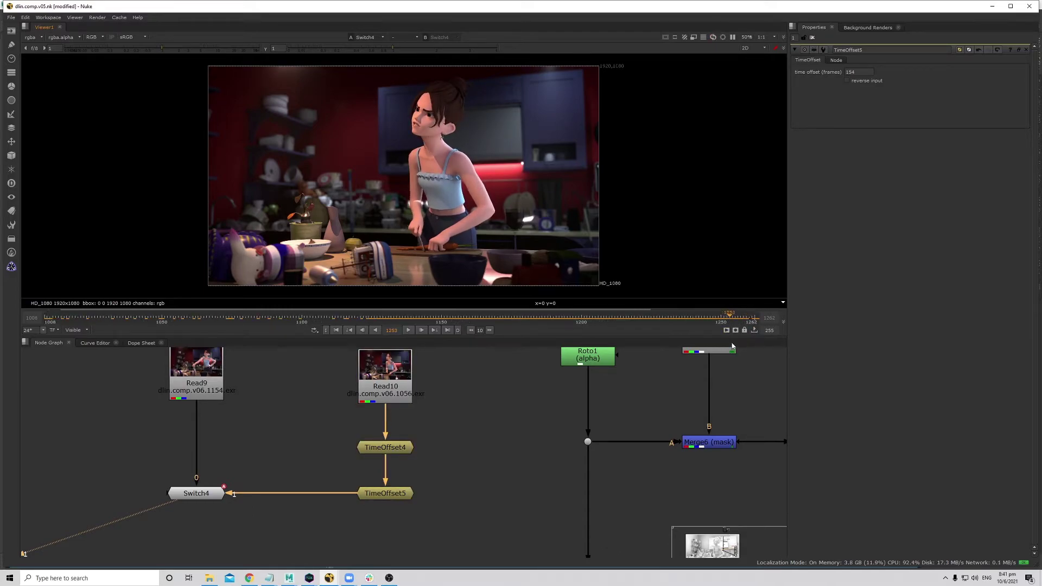
pyautogui.press('Right')
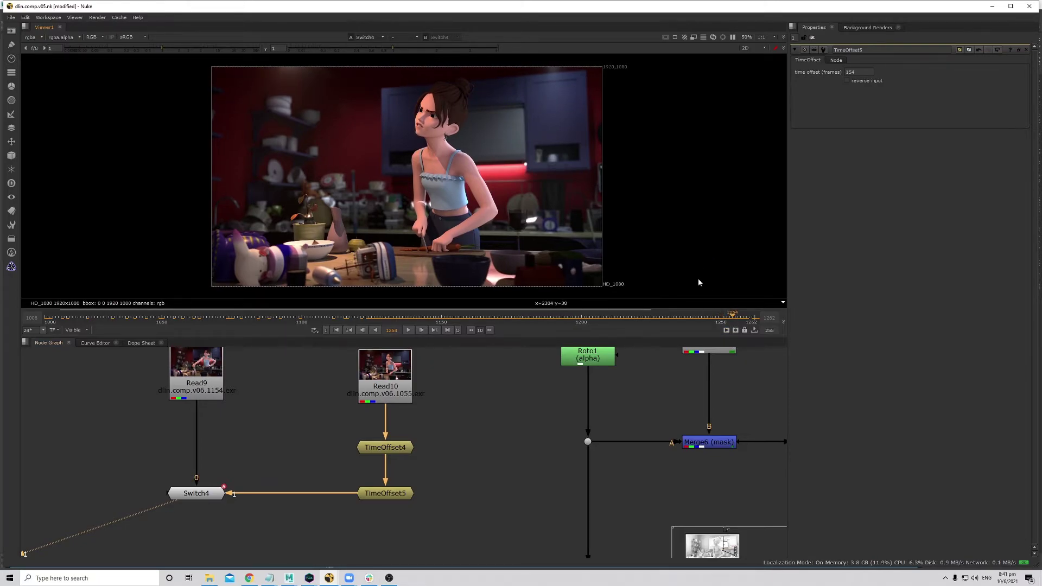
# - Set the project frame range to 1001–1400 in the Project Settings
pyautogui.press('s')
pyautogui.click(515, 423)
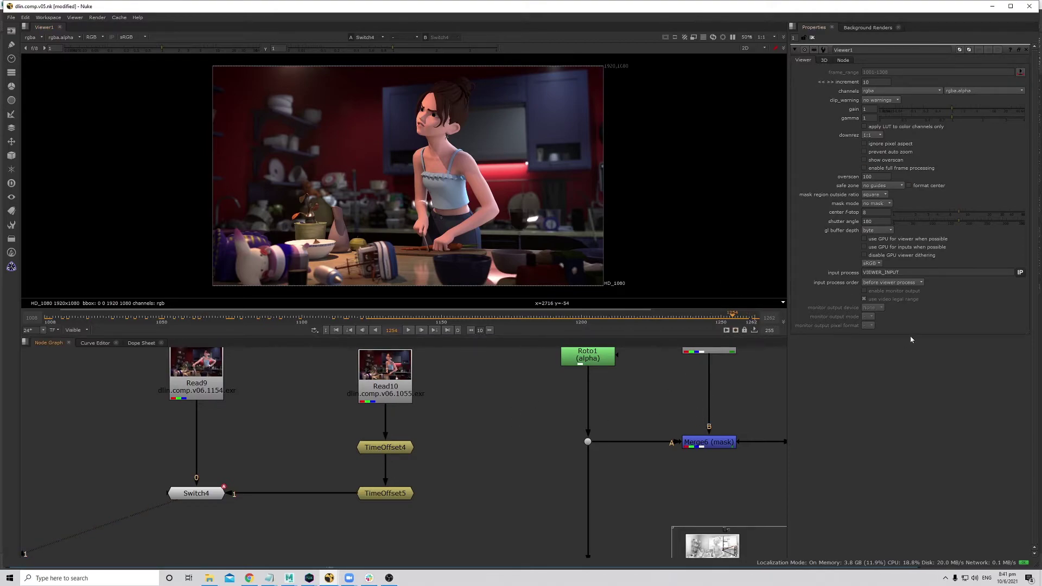
pyautogui.press('s')
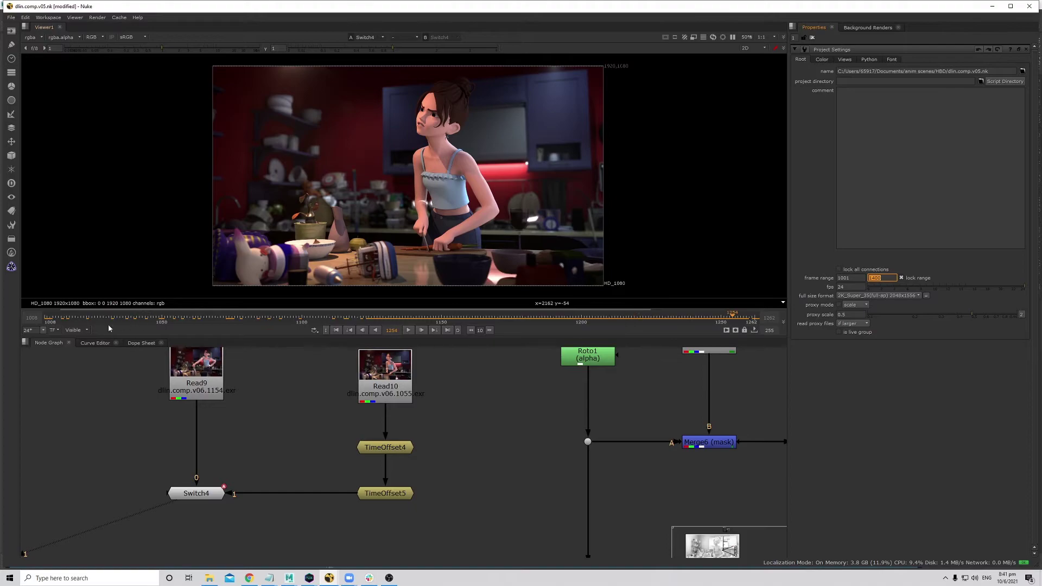
# - Scrub through the reversed section and switch the timeline range to Global
pyautogui.moveTo(71, 316); pyautogui.dragTo(211, 324)
pyautogui.click(207, 371)
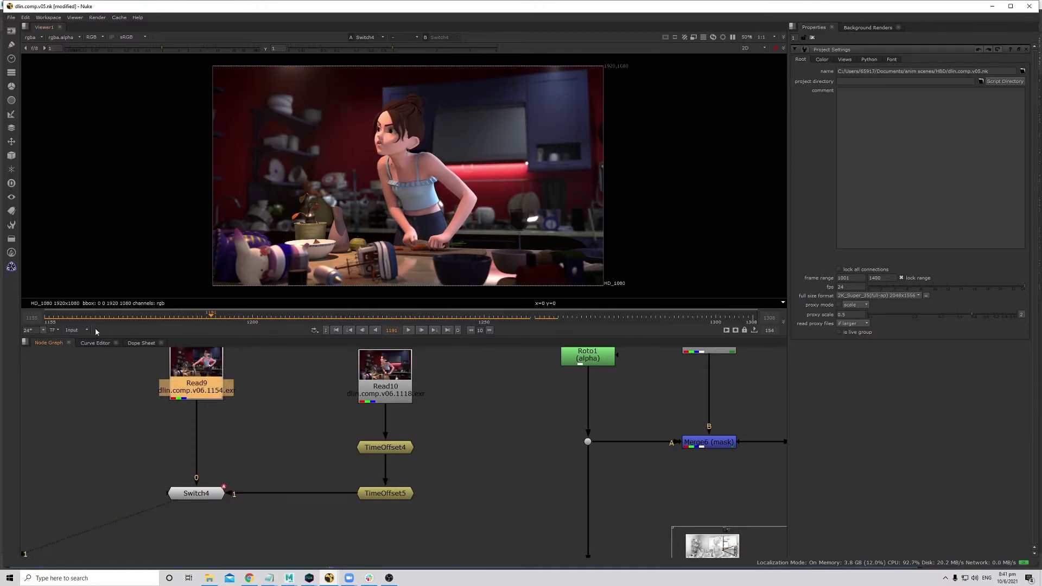
pyautogui.click(86, 331)
pyautogui.click(82, 338)
# - Move the playhead to frame 1254 and open the Switch node's properties
pyautogui.moveTo(384, 324); pyautogui.dragTo(513, 330)
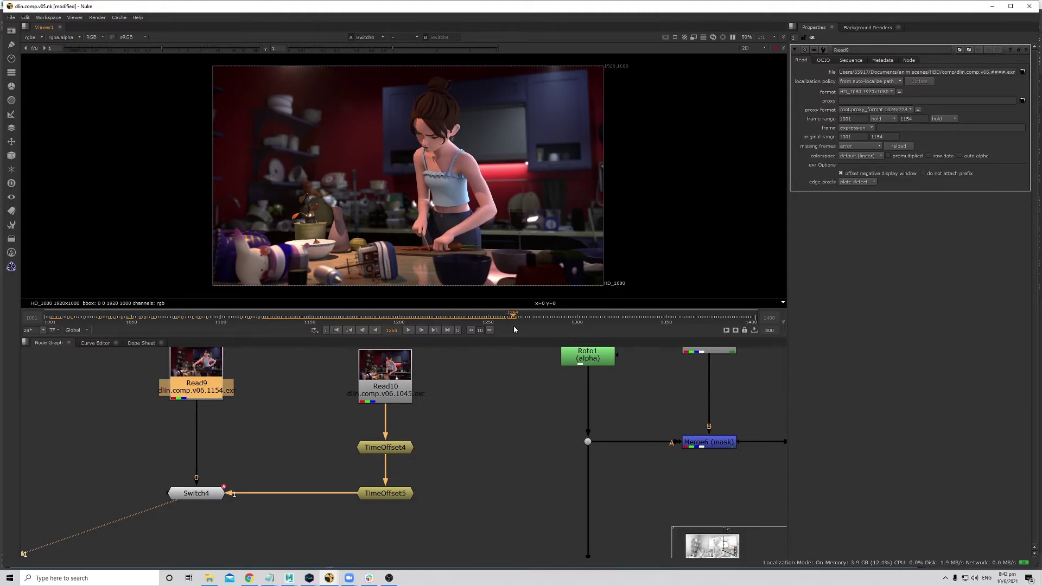
pyautogui.moveTo(515, 330); pyautogui.dragTo(495, 328)
pyautogui.scroll(-6, 336, 493)
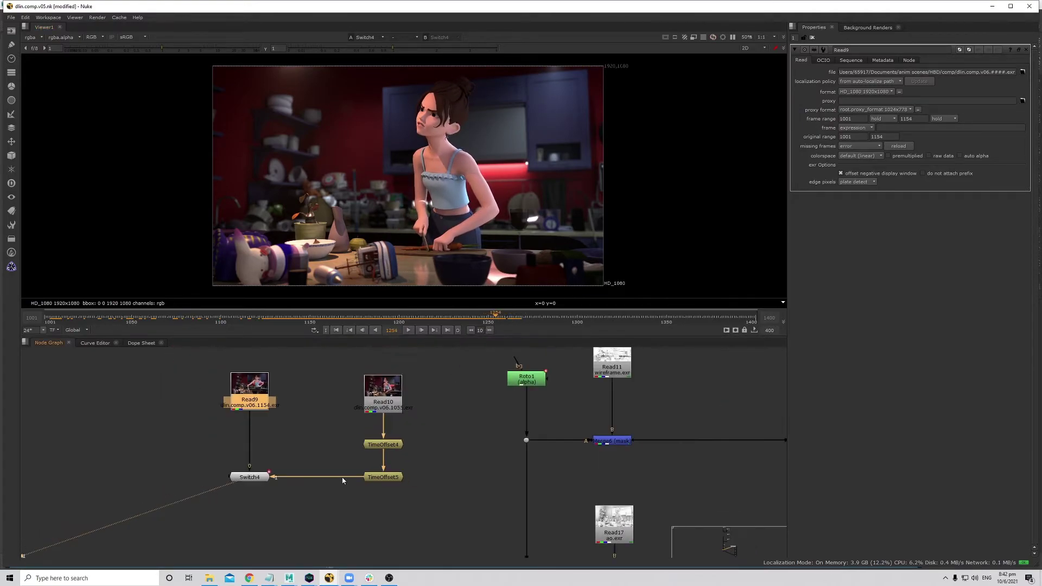
pyautogui.click(273, 451)
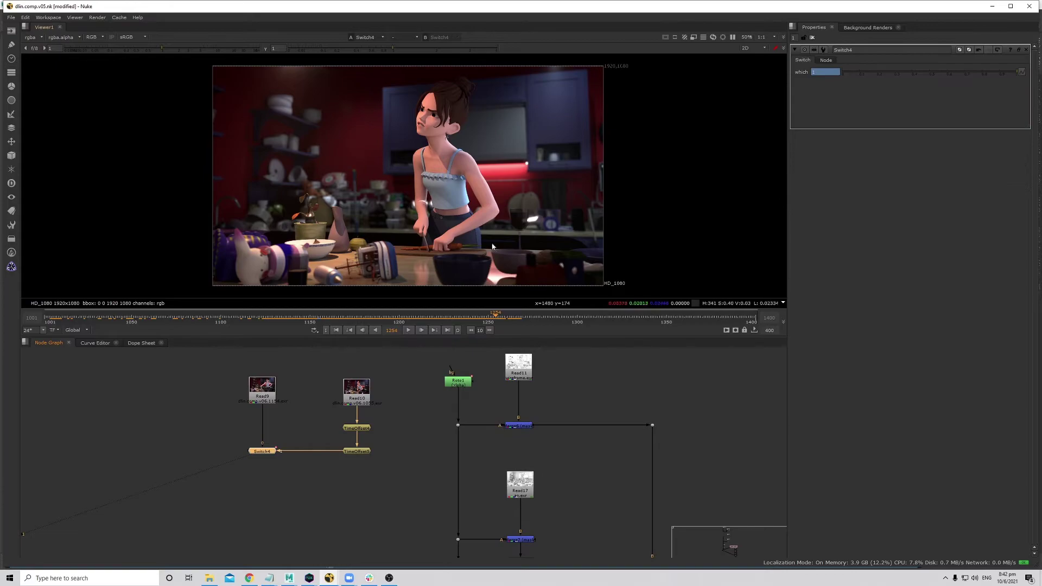
# - Connect the Reformat node at the end of the breakdown chain to input 2 of the Switch
pyautogui.scroll(-5, 474, 423)
pyautogui.scroll(3, 418, 443)
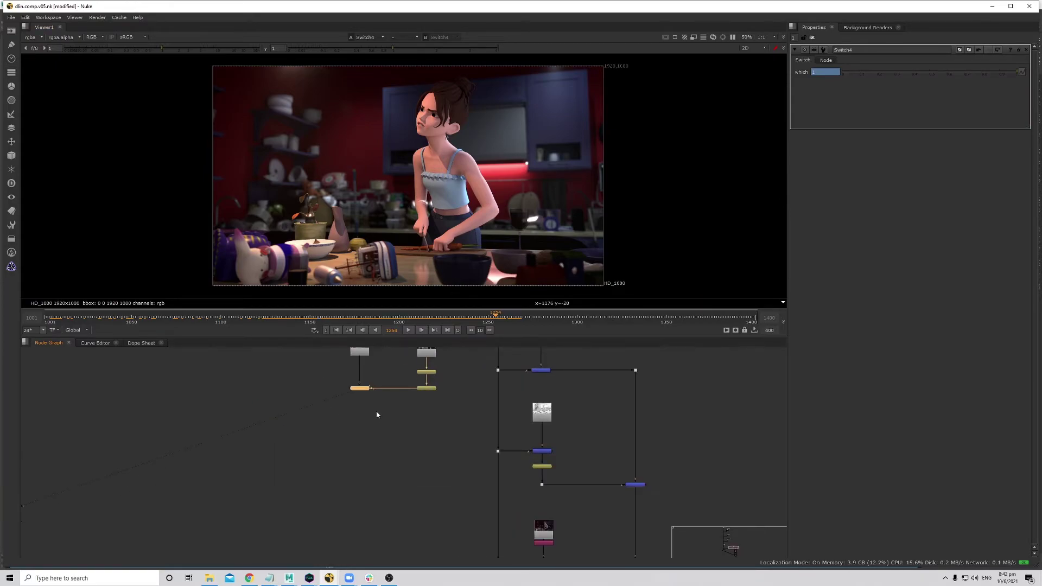
pyautogui.scroll(1, 365, 395)
pyautogui.scroll(-1, 361, 389)
pyautogui.scroll(1, 361, 389)
pyautogui.scroll(-3, 460, 413)
pyautogui.scroll(6, 519, 464)
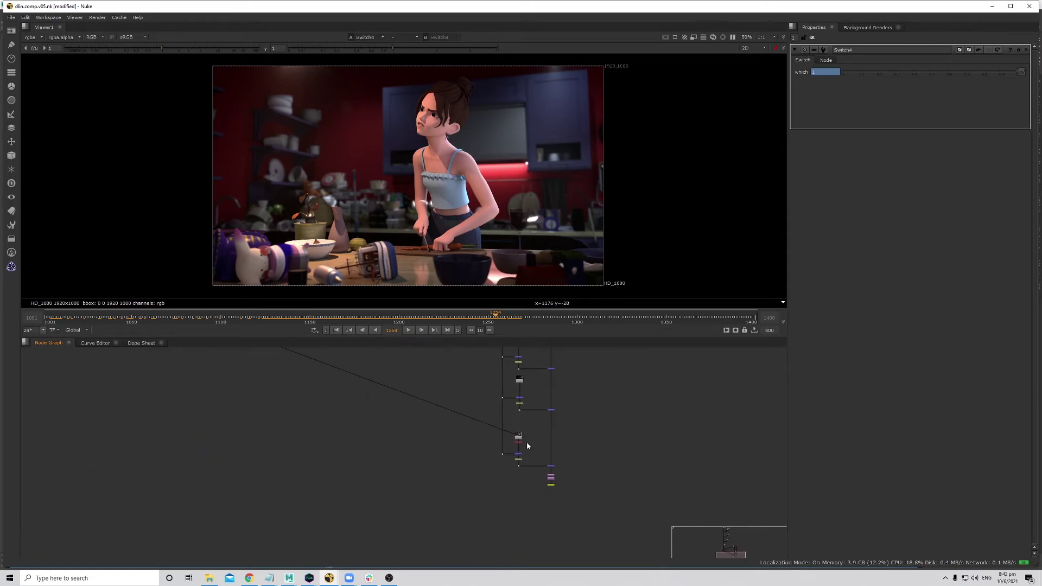
pyautogui.click(572, 437)
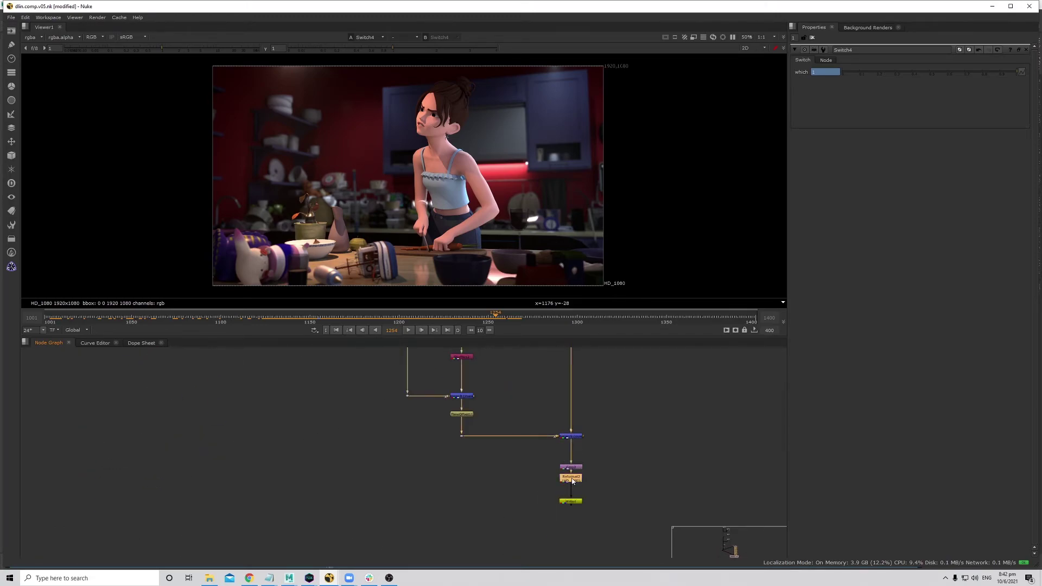
pyautogui.scroll(8, 384, 400)
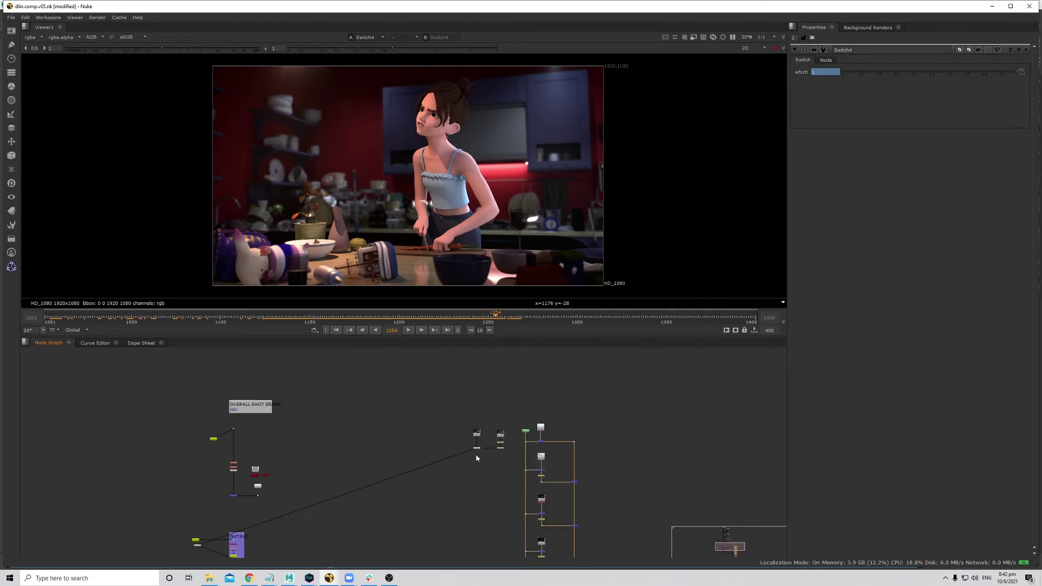
pyautogui.doubleClick(473, 441)
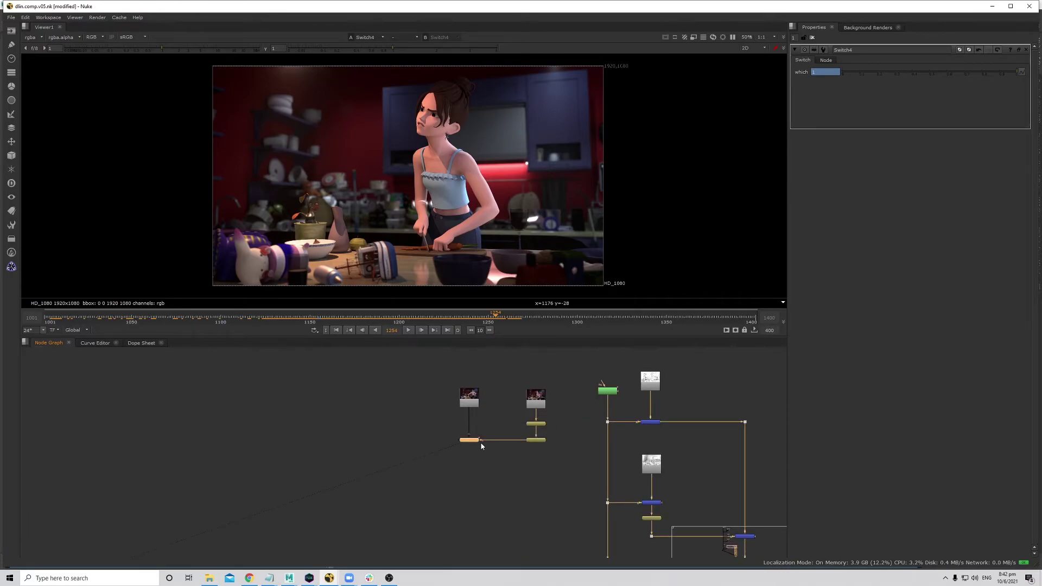
pyautogui.press('1')
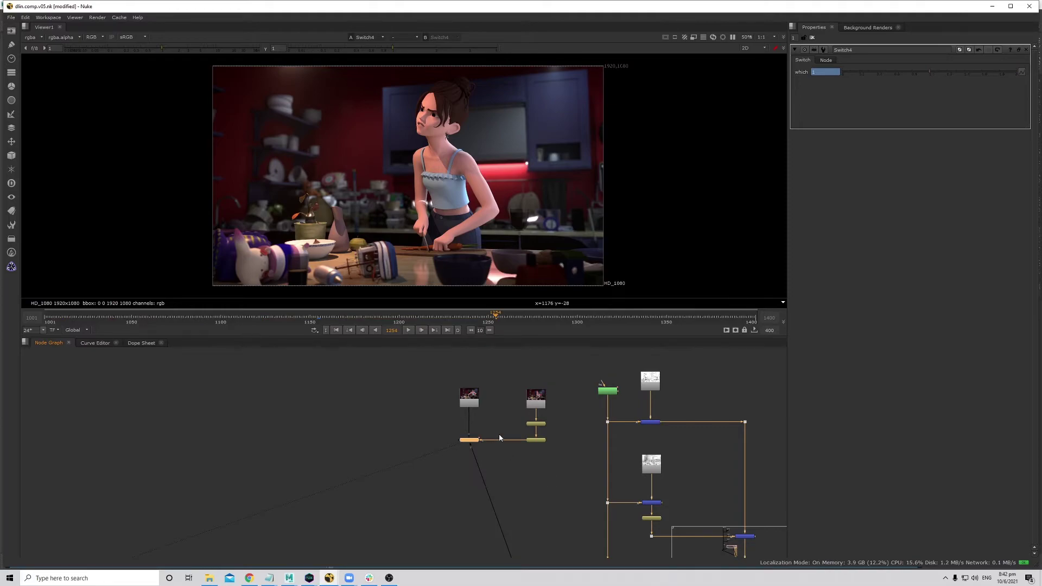
# - Key the Switch's which value at 1 on frame 1253 and set it to 2 on frame 1254
pyautogui.moveTo(609, 172); pyautogui.dragTo(611, 172, button='middle')
pyautogui.press('Left')
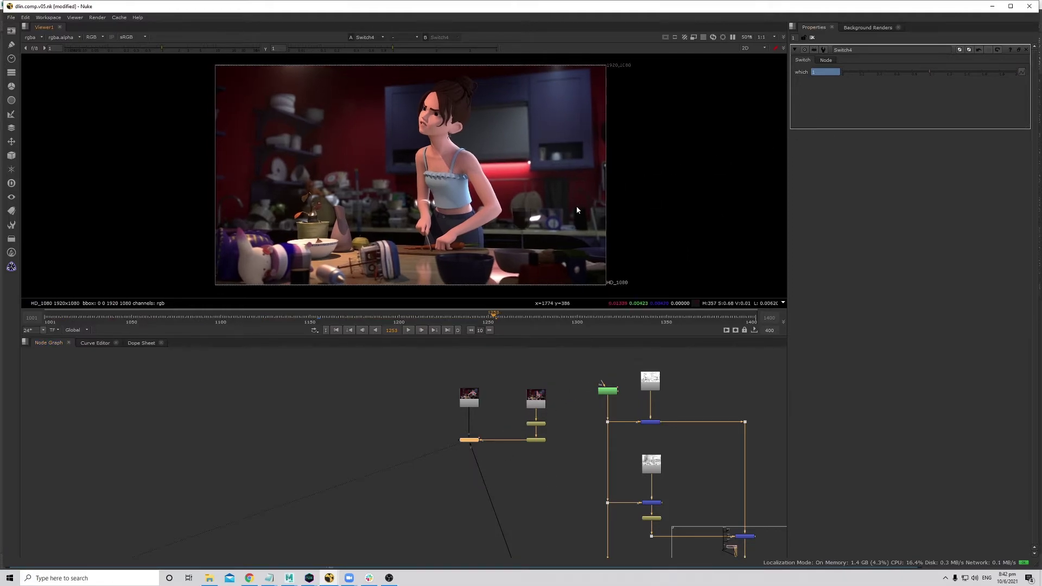
pyautogui.rightClick(835, 78)
pyautogui.click(812, 74)
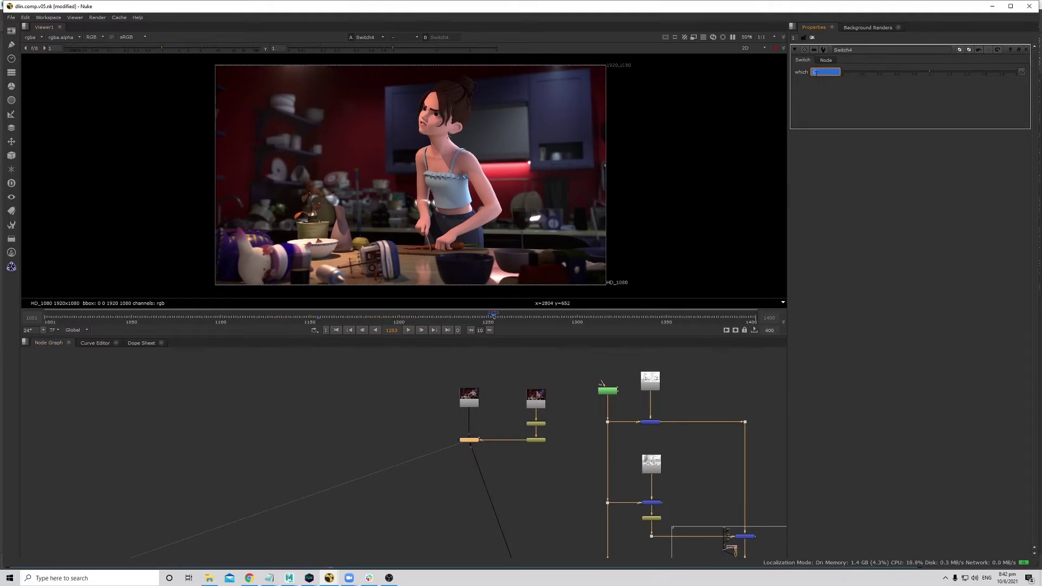
pyautogui.scroll(5, 477, 453)
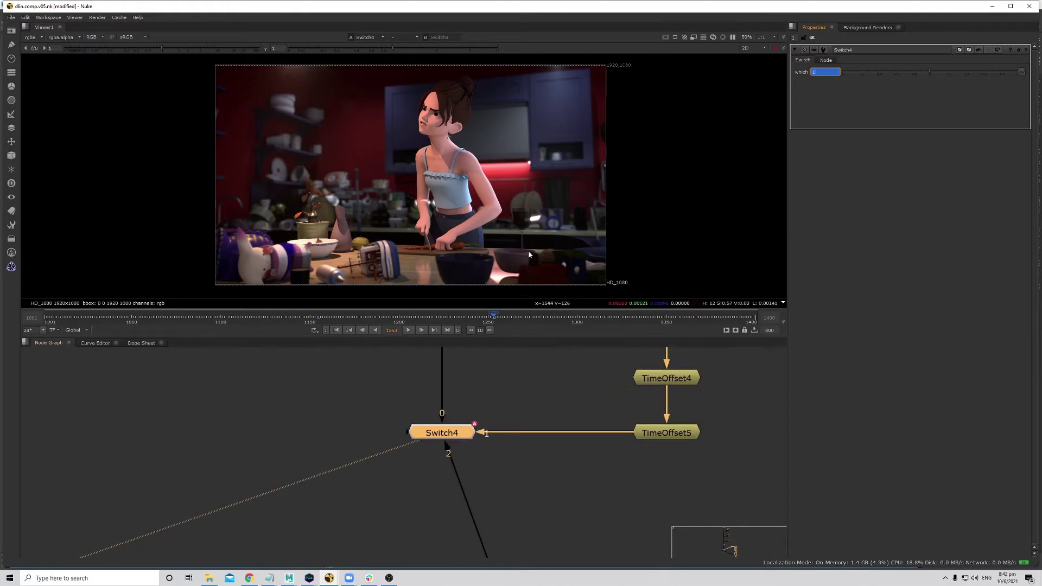
pyautogui.moveTo(529, 257); pyautogui.dragTo(534, 263, button='middle')
pyautogui.press('Right')
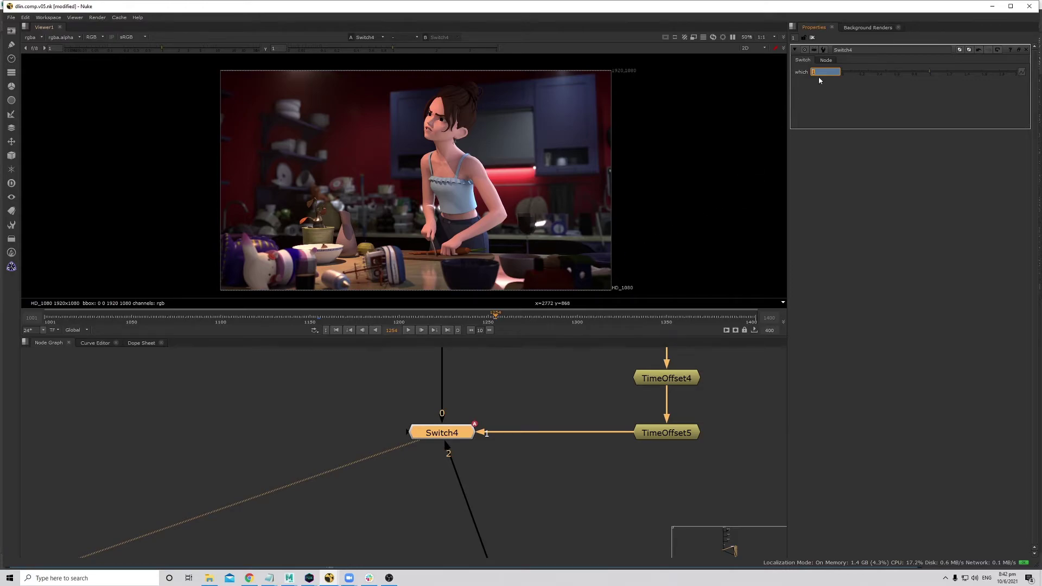
pyautogui.write('2')
pyautogui.press('Return')
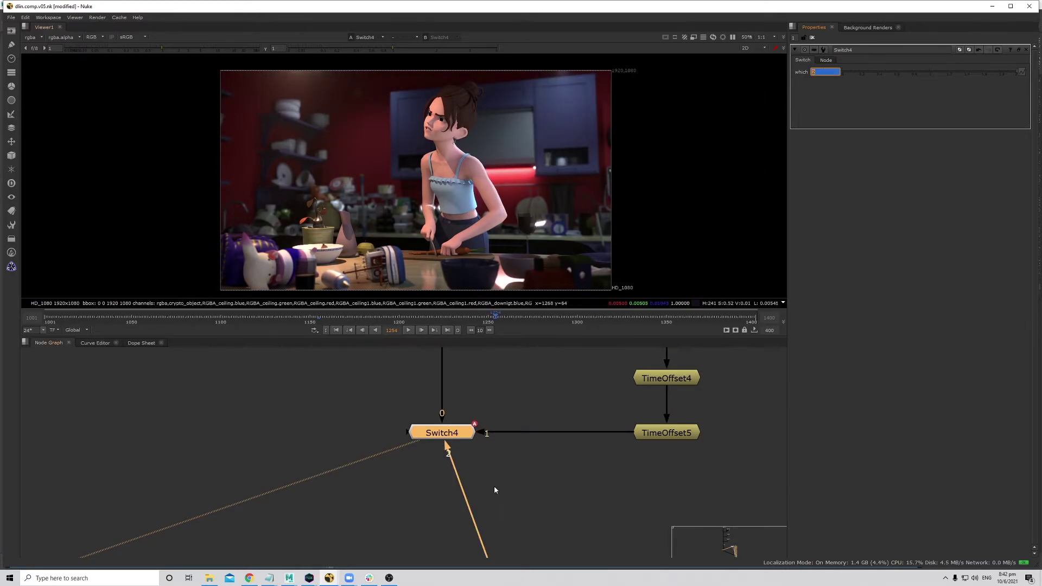
# - Add a Shuffle node after the HD_1080 Reformat with alpha set to 1, and move the Write node further down
pyautogui.scroll(-5, 417, 428)
pyautogui.scroll(-5, 490, 464)
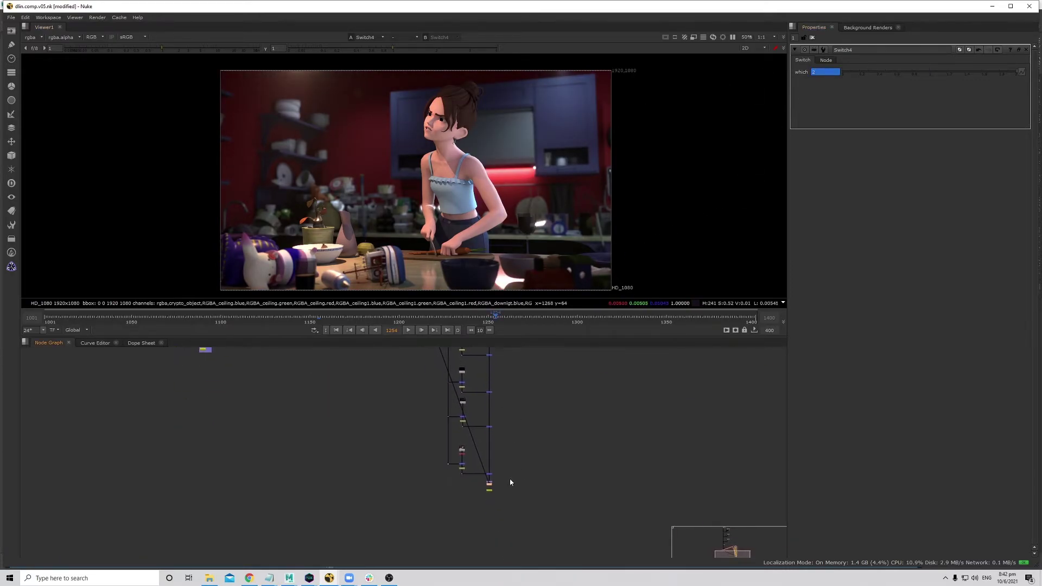
pyautogui.scroll(3, 473, 451)
pyautogui.click(470, 432)
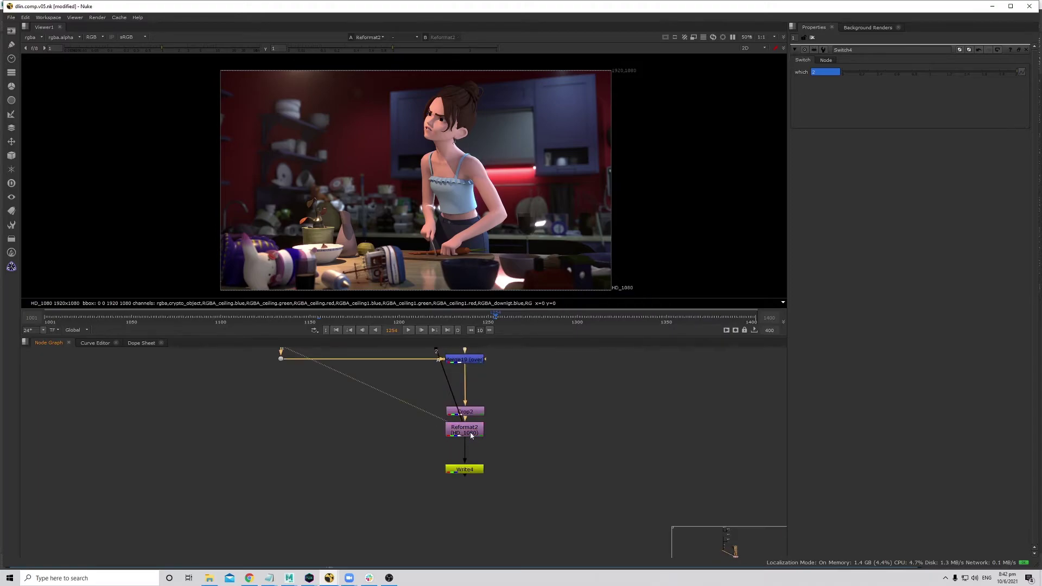
pyautogui.press('1')
pyautogui.press('Tab')
pyautogui.write('s')
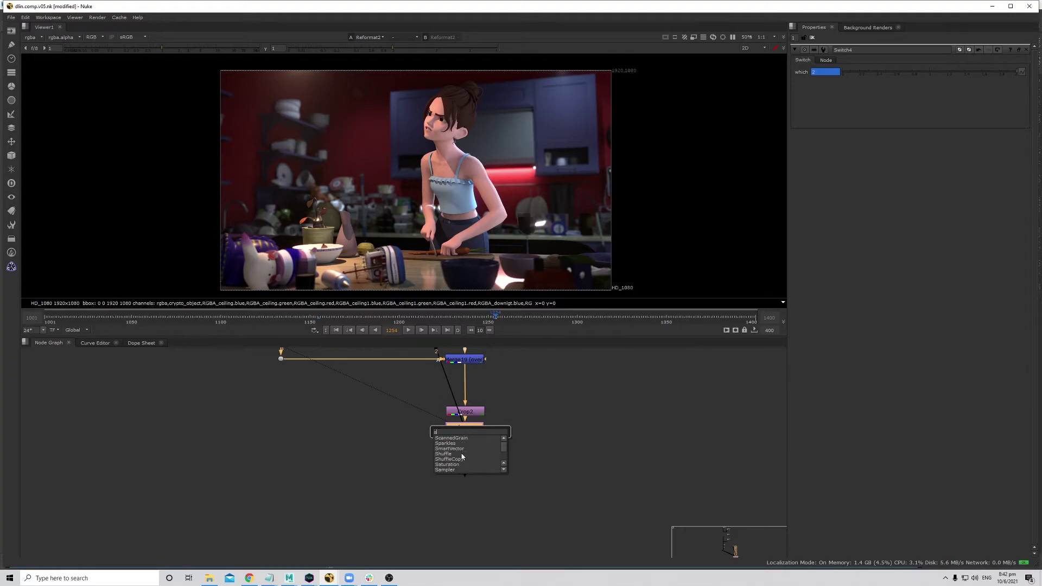
pyautogui.click(462, 454)
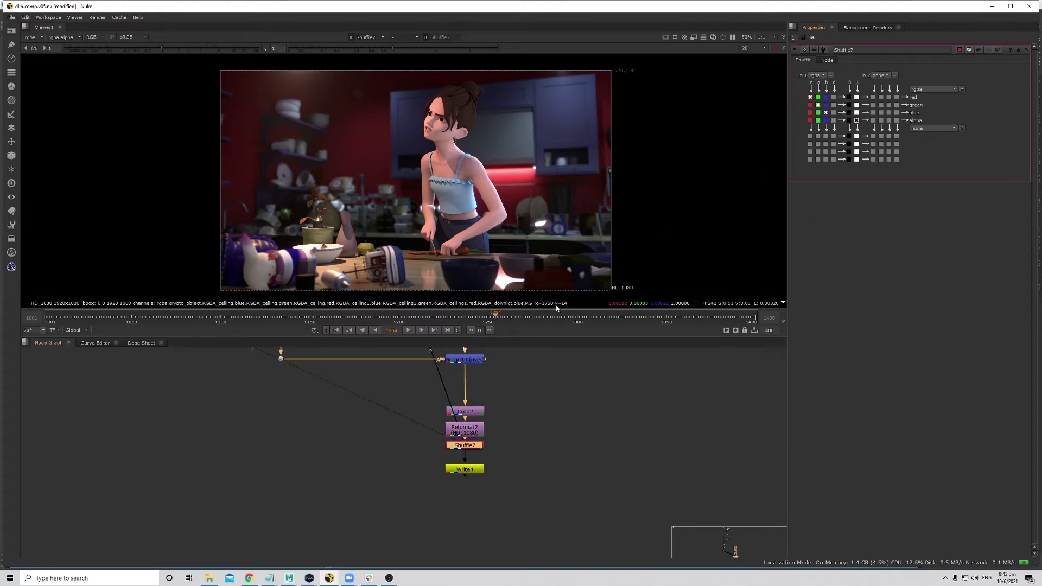
pyautogui.moveTo(423, 413); pyautogui.dragTo(459, 453, button='middle')
pyautogui.scroll(-2, 460, 477)
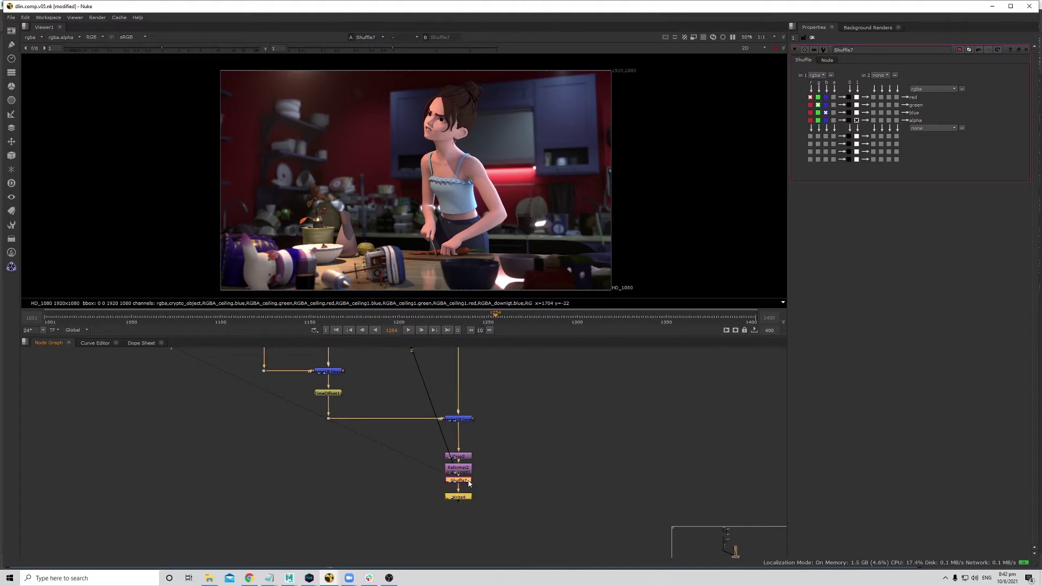
pyautogui.moveTo(466, 498); pyautogui.dragTo(467, 504)
pyautogui.moveTo(470, 542); pyautogui.dragTo(467, 542)
# - Check the Shuffle output on early frames up to 1035, and inspect the Switch output and properties at frame 1254
pyautogui.click(63, 318)
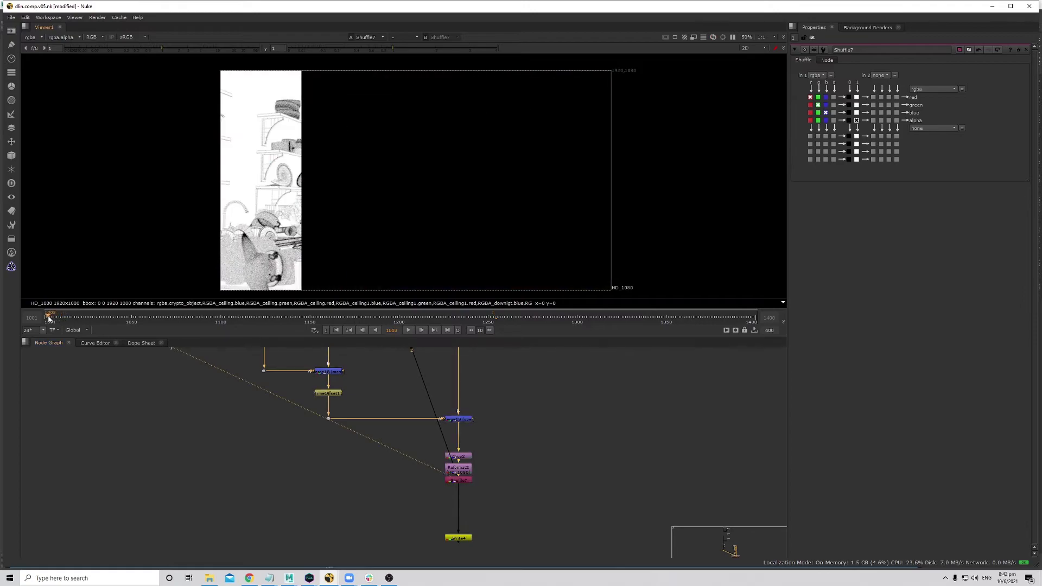
pyautogui.click(104, 322)
pyautogui.scroll(-5, 428, 494)
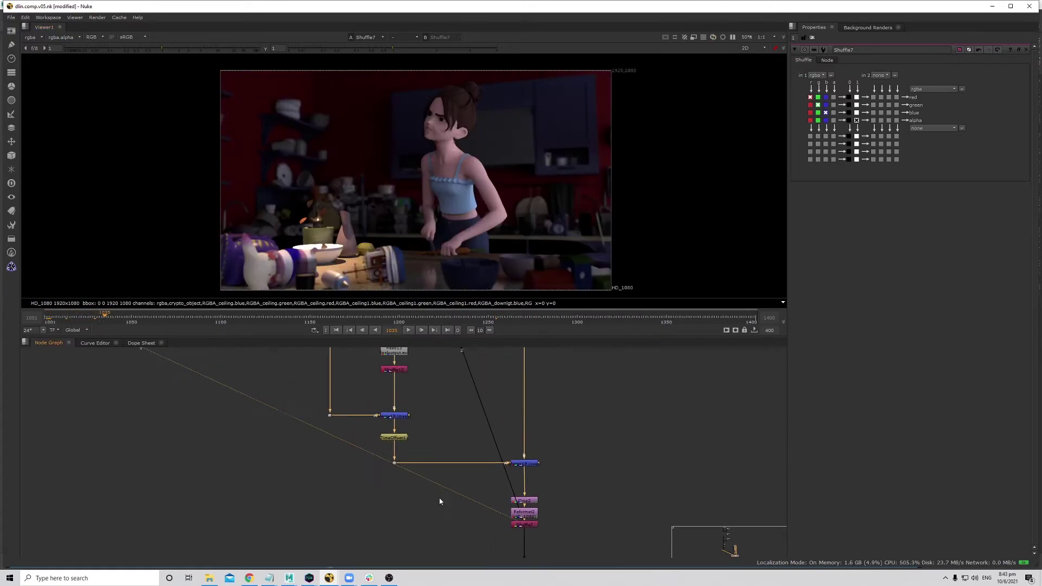
pyautogui.scroll(-5, 310, 471)
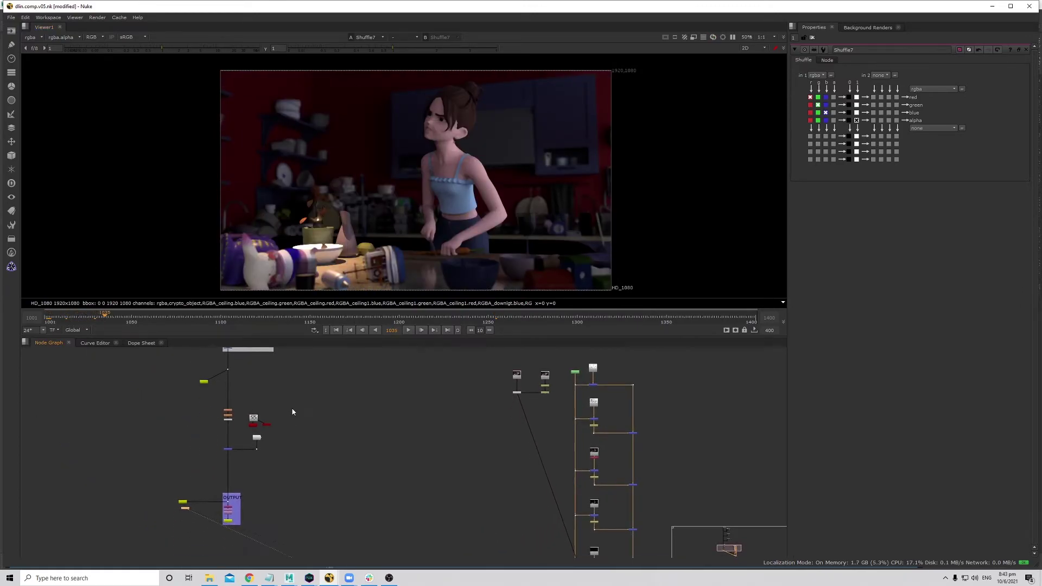
pyautogui.scroll(5, 353, 481)
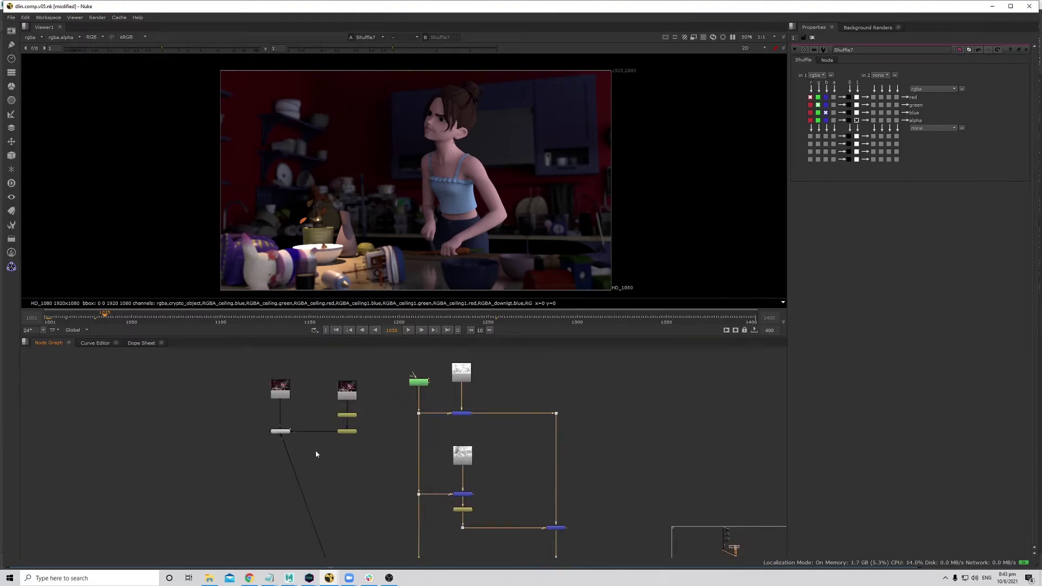
pyautogui.press('1')
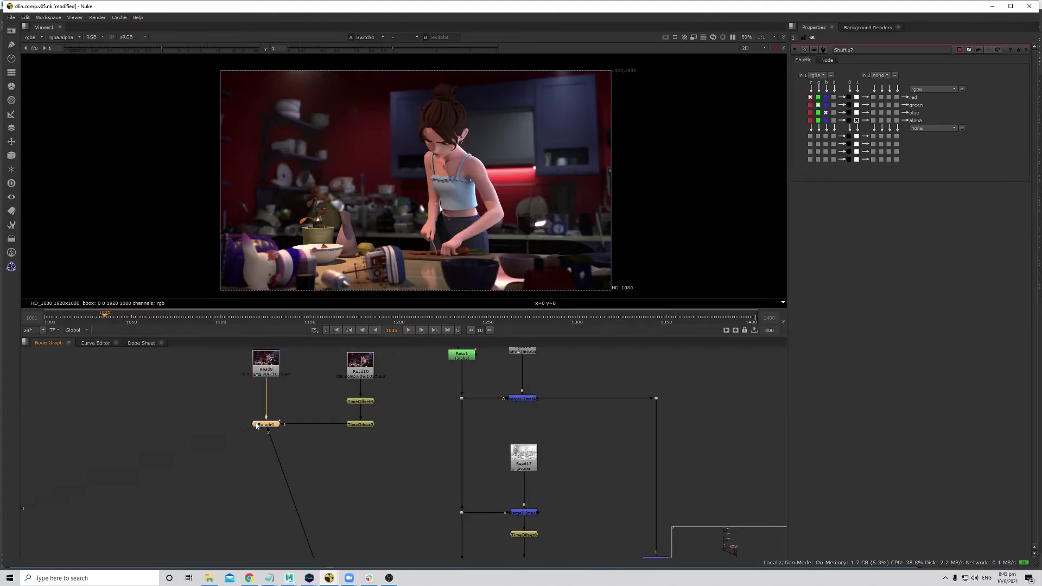
pyautogui.doubleClick(257, 425)
pyautogui.click(496, 315)
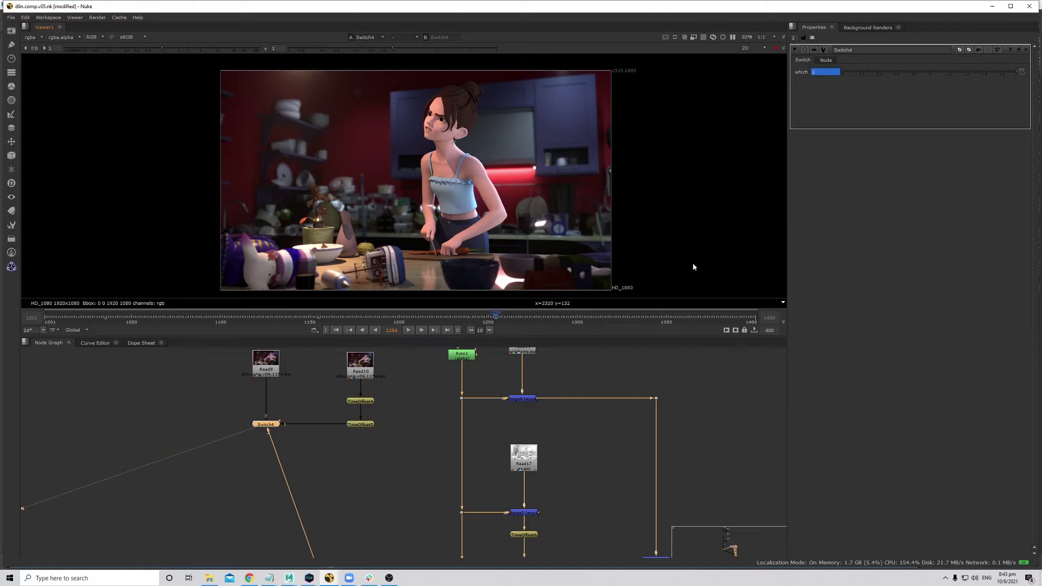
# - Add a TimeOffset node below the Shuffle at the end of the breakdown chain
pyautogui.scroll(-2, 564, 442)
pyautogui.scroll(-4, 552, 415)
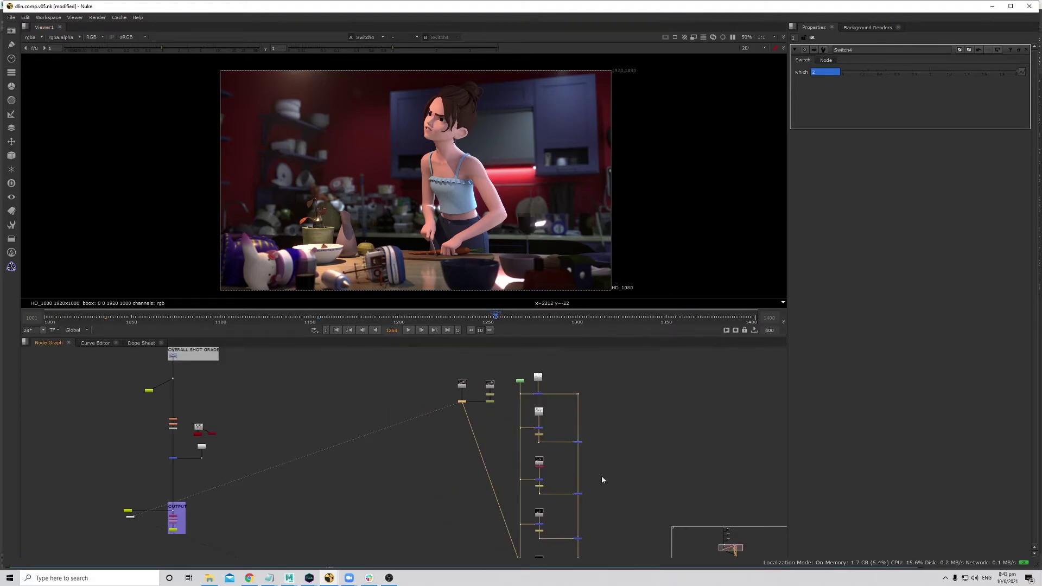
pyautogui.scroll(-2, 601, 478)
pyautogui.moveTo(602, 477); pyautogui.dragTo(561, 399, button='middle')
pyautogui.scroll(5, 547, 532)
pyautogui.moveTo(546, 532); pyautogui.dragTo(509, 486, button='middle')
pyautogui.scroll(3, 509, 485)
pyautogui.press('Tab')
pyautogui.write('time')
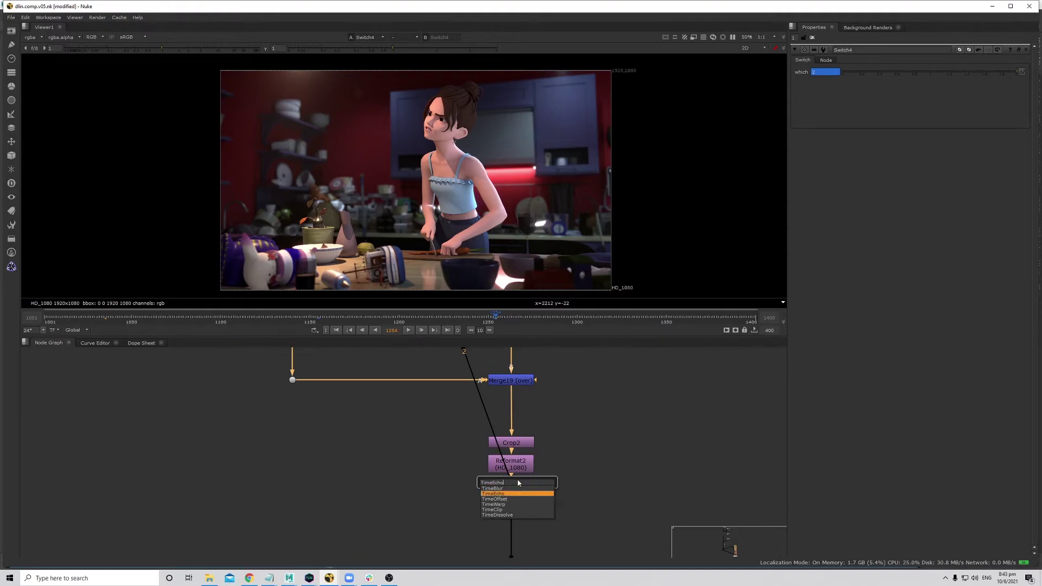
pyautogui.press('Down')
pyautogui.press('Down')
pyautogui.press('Return')
# - Set the new TimeOffset node's time offset to 254 frames
pyautogui.click(654, 421)
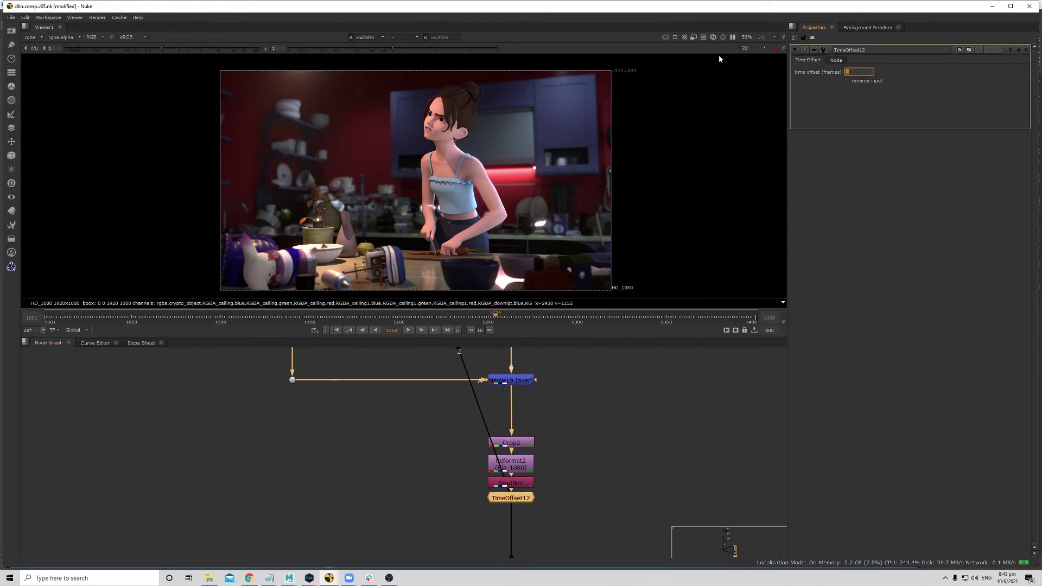
pyautogui.write('254')
pyautogui.press('Return')
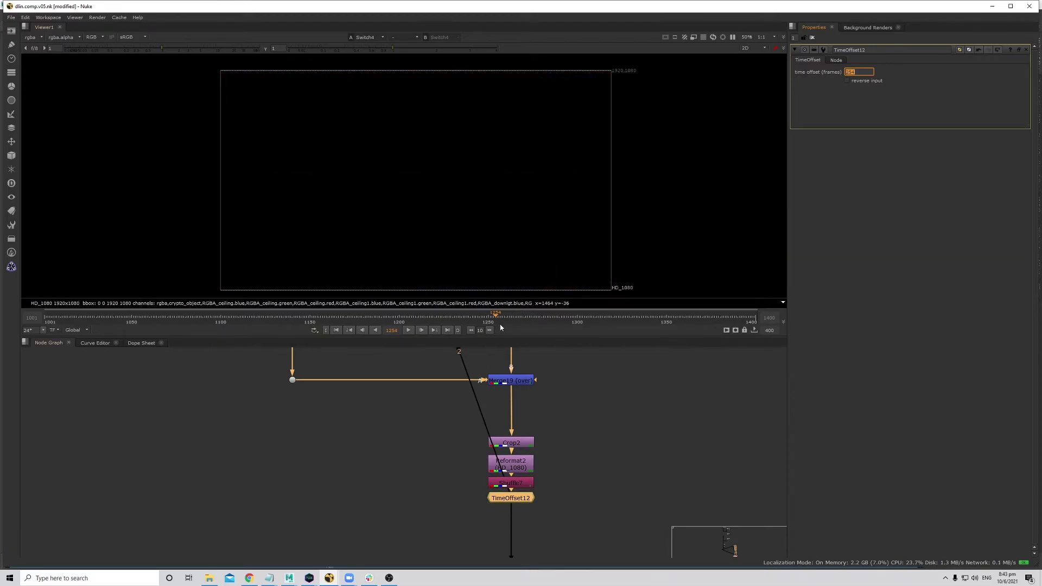
# - Scrub the offset breakdown past frame 1254, open the Switch's properties and return the playhead to frame 1254
pyautogui.moveTo(492, 319); pyautogui.dragTo(523, 320)
pyautogui.moveTo(418, 432); pyautogui.dragTo(477, 434, button='middle')
pyautogui.scroll(-8, 477, 435)
pyautogui.moveTo(476, 393); pyautogui.dragTo(490, 486, button='middle')
pyautogui.moveTo(518, 351); pyautogui.dragTo(489, 440, button='middle')
pyautogui.scroll(2, 489, 440)
pyautogui.scroll(3, 488, 440)
pyautogui.doubleClick(515, 433)
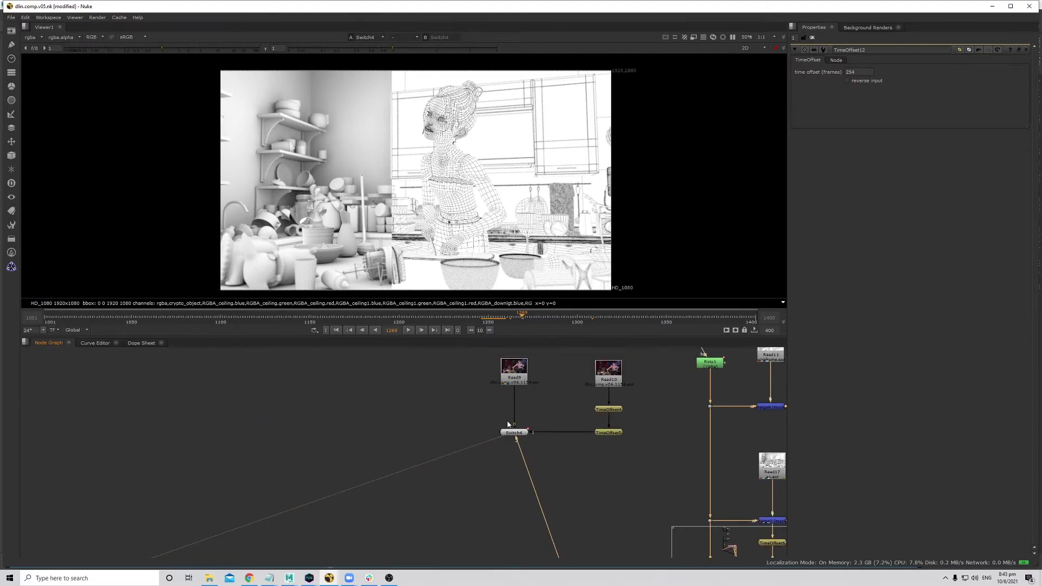
pyautogui.click(509, 440)
pyautogui.moveTo(513, 319); pyautogui.dragTo(496, 319)
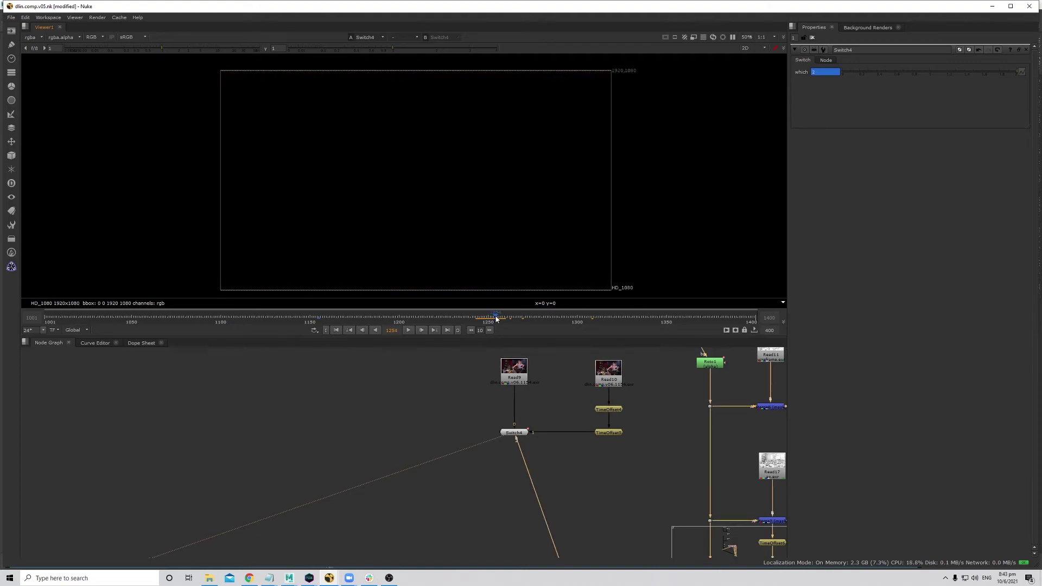
# - Set the time offset of the TimeOffset node below the Shuffle to 253 frames
pyautogui.scroll(-5, 593, 447)
pyautogui.moveTo(593, 447); pyautogui.dragTo(481, 456, button='middle')
pyautogui.scroll(-4, 488, 457)
pyautogui.moveTo(561, 531); pyautogui.dragTo(528, 447, button='middle')
pyautogui.scroll(5, 525, 436)
pyautogui.scroll(2, 525, 430)
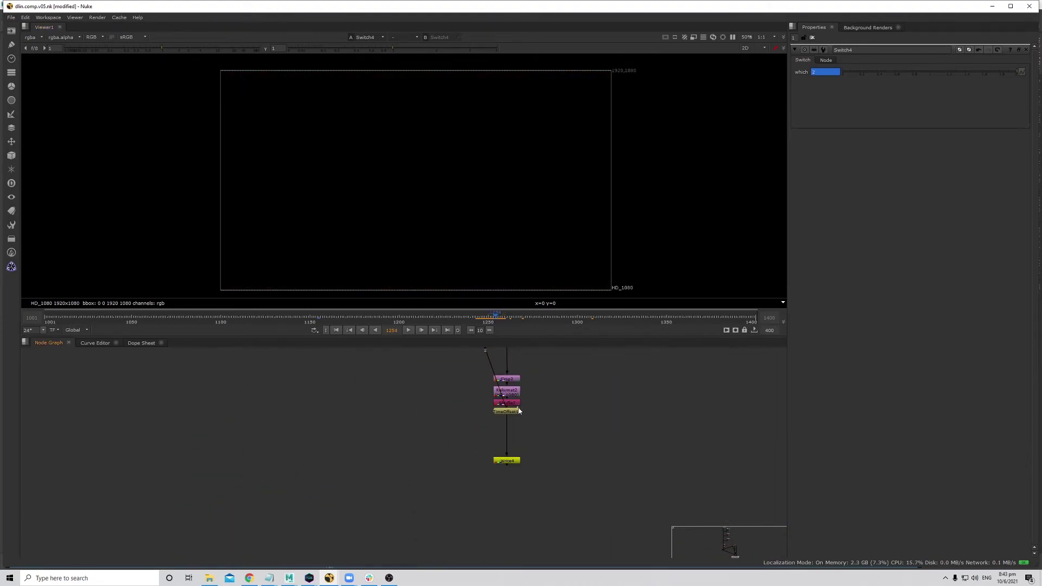
pyautogui.doubleClick(506, 411)
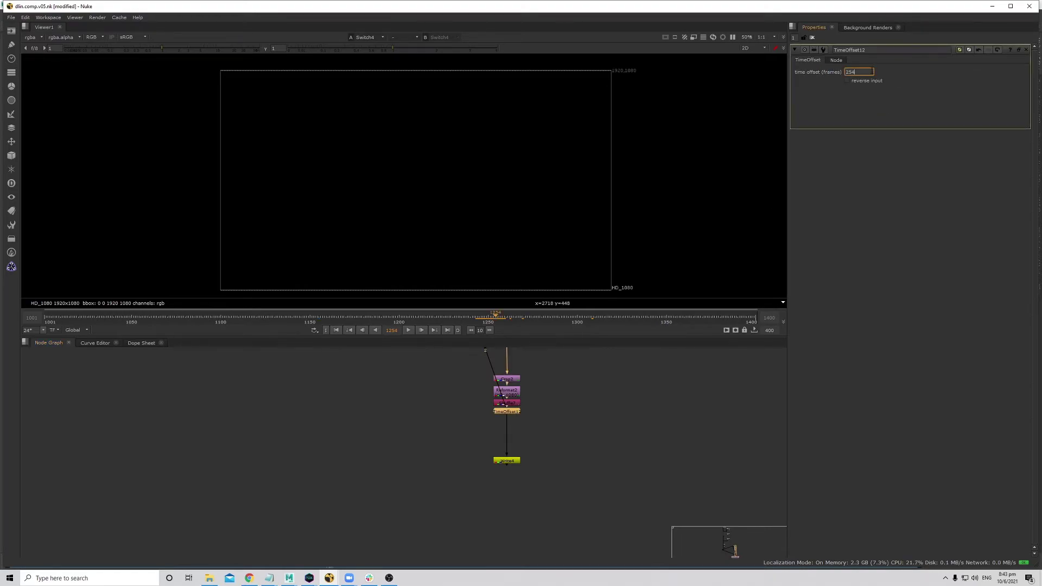
pyautogui.doubleClick(872, 72)
pyautogui.write('253')
pyautogui.press('Return')
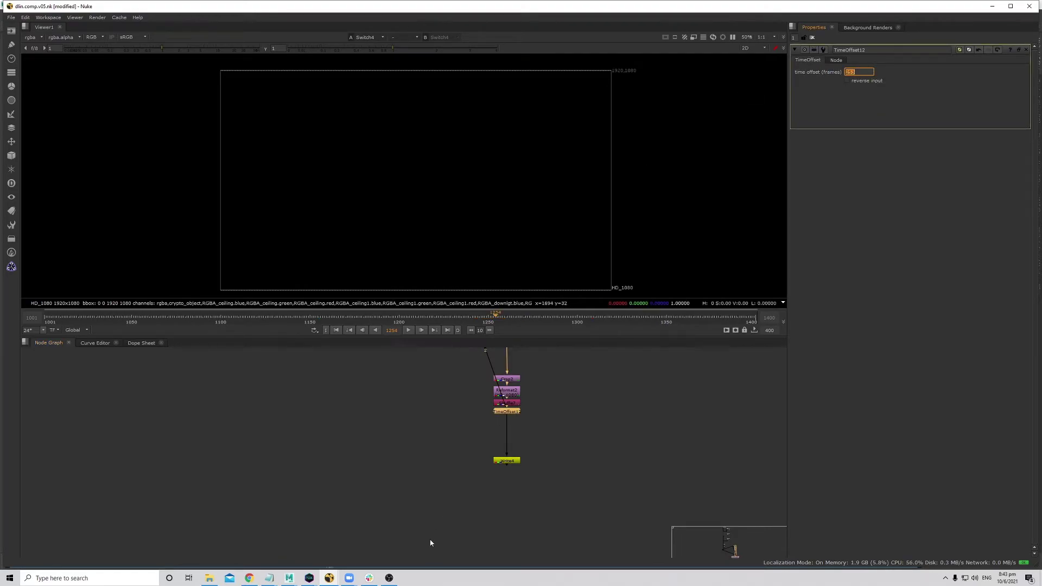
# - Open the Switch's properties and check the transition into the breakdown section around frame 1254
pyautogui.scroll(-5, 446, 493)
pyautogui.scroll(5, 463, 402)
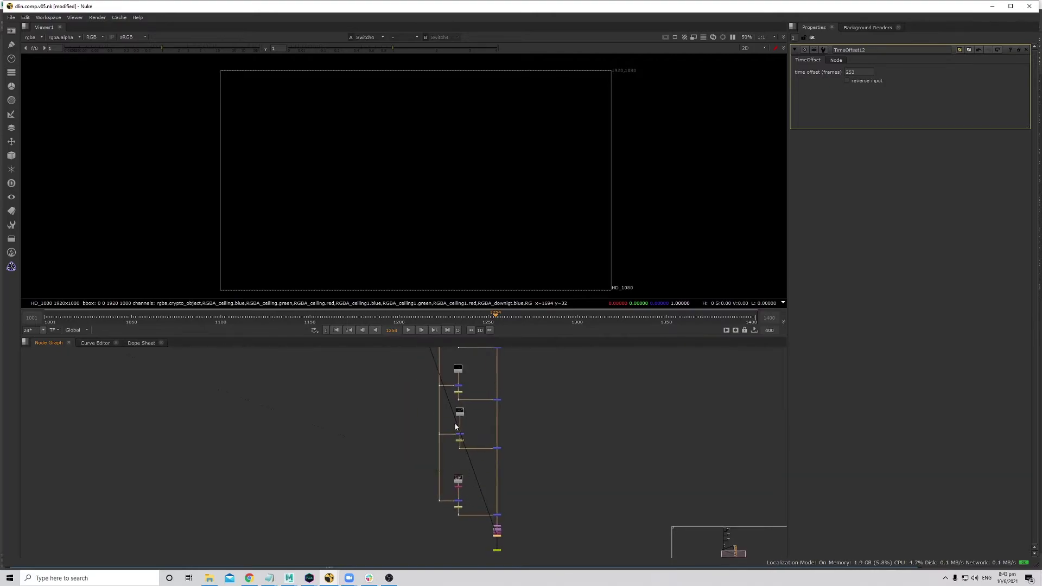
pyautogui.doubleClick(421, 368)
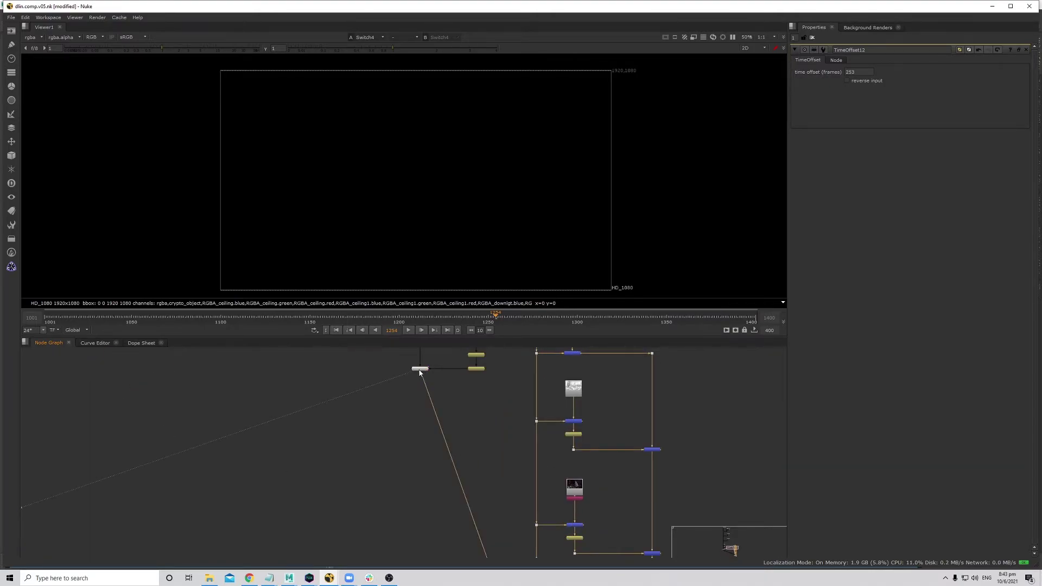
pyautogui.click(492, 318)
pyautogui.moveTo(493, 320); pyautogui.dragTo(495, 320)
pyautogui.scroll(-5, 507, 461)
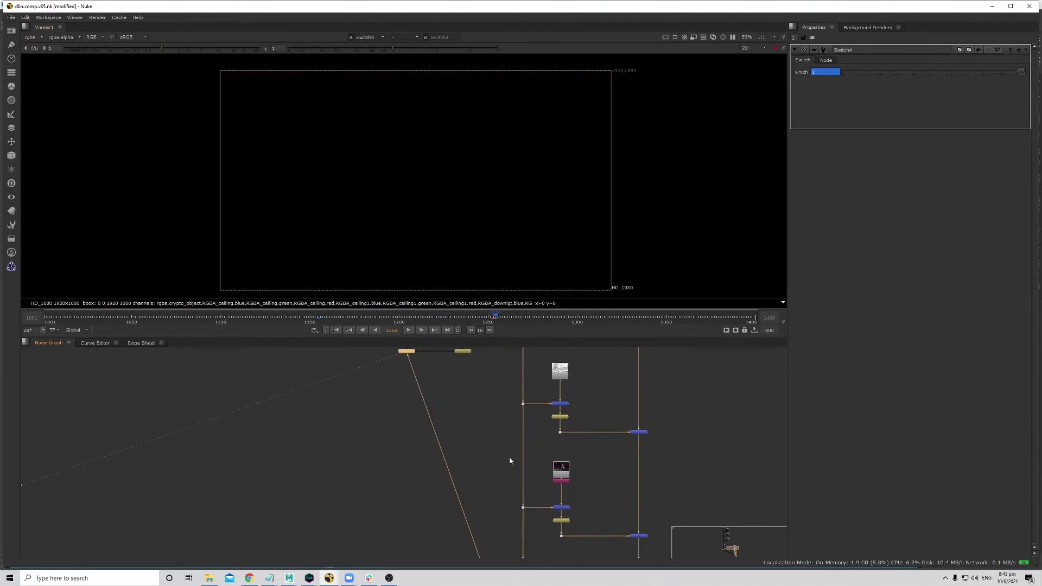
pyautogui.scroll(10, 499, 462)
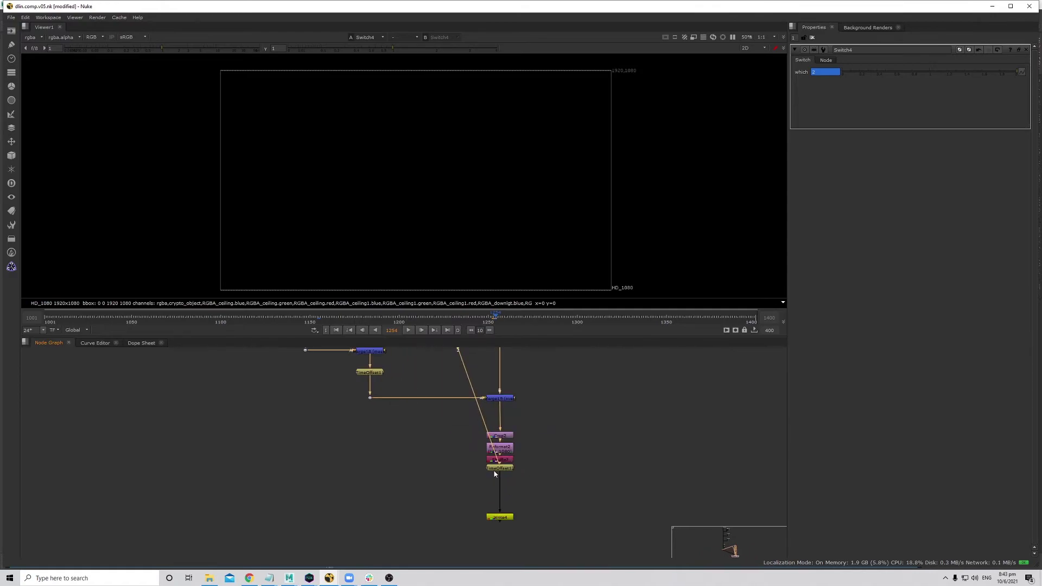
# - Compare the outputs of the Shuffle and the TimeOffset below it around frame 1254, with the TimeOffset's properties open
pyautogui.doubleClick(501, 469)
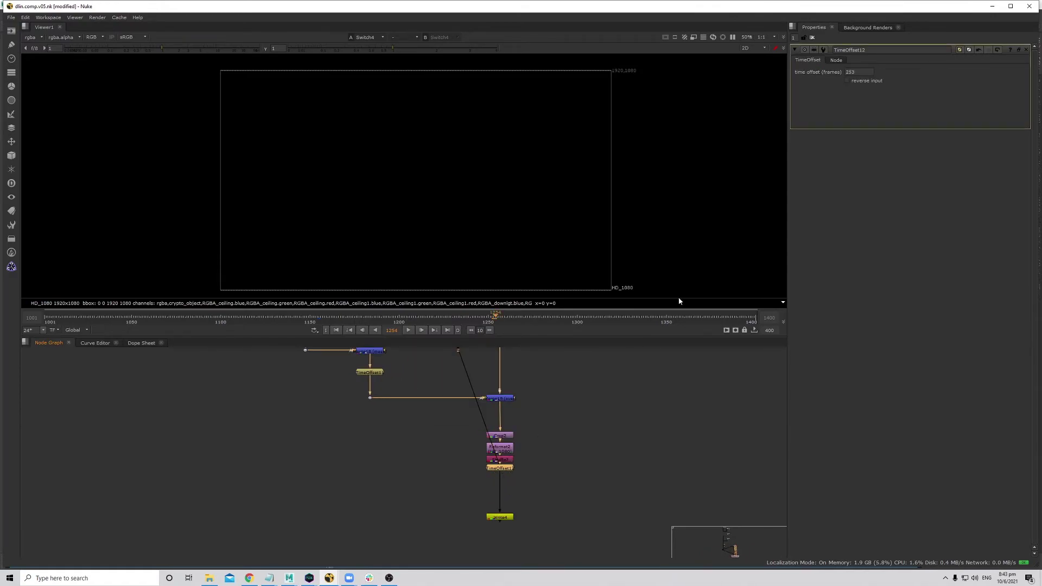
pyautogui.click(500, 459)
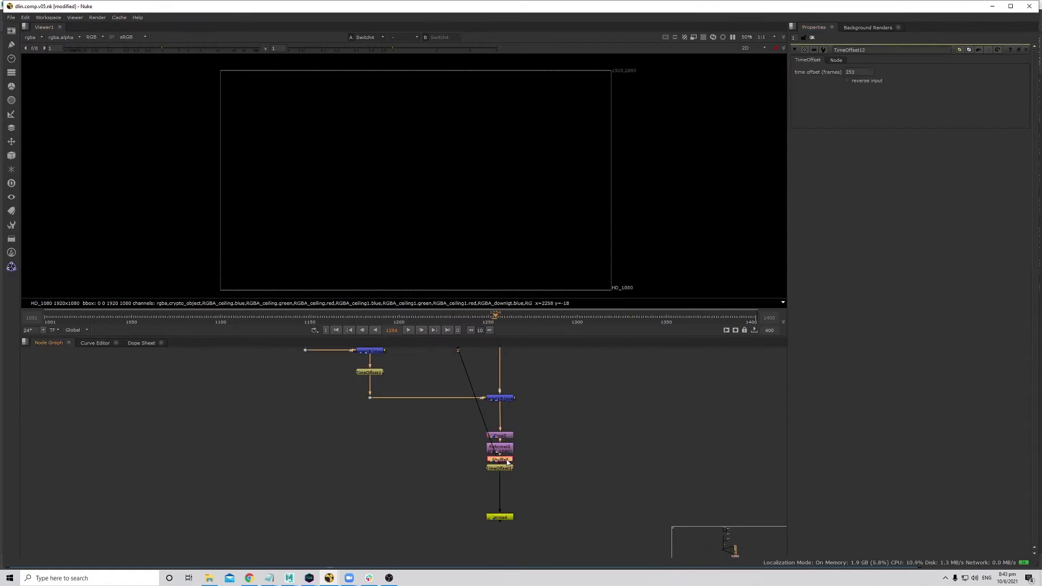
pyautogui.press('1')
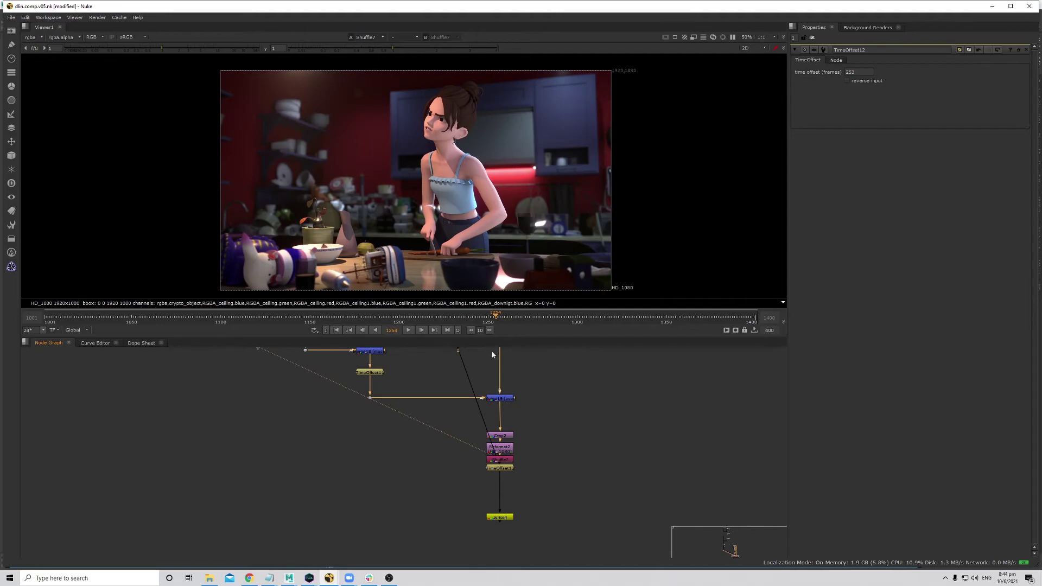
pyautogui.click(499, 316)
pyautogui.click(500, 468)
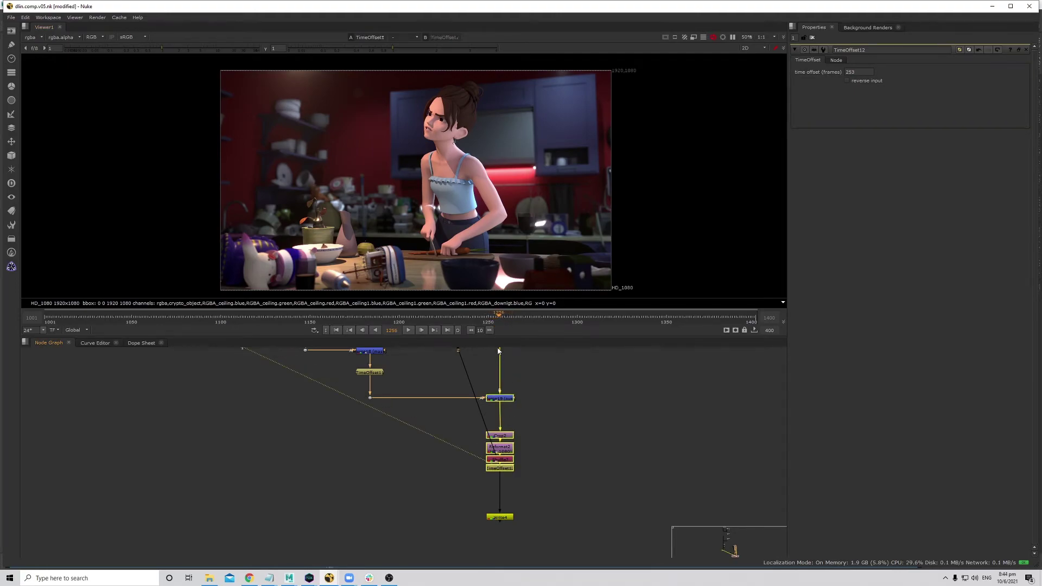
pyautogui.press('1')
pyautogui.click(494, 318)
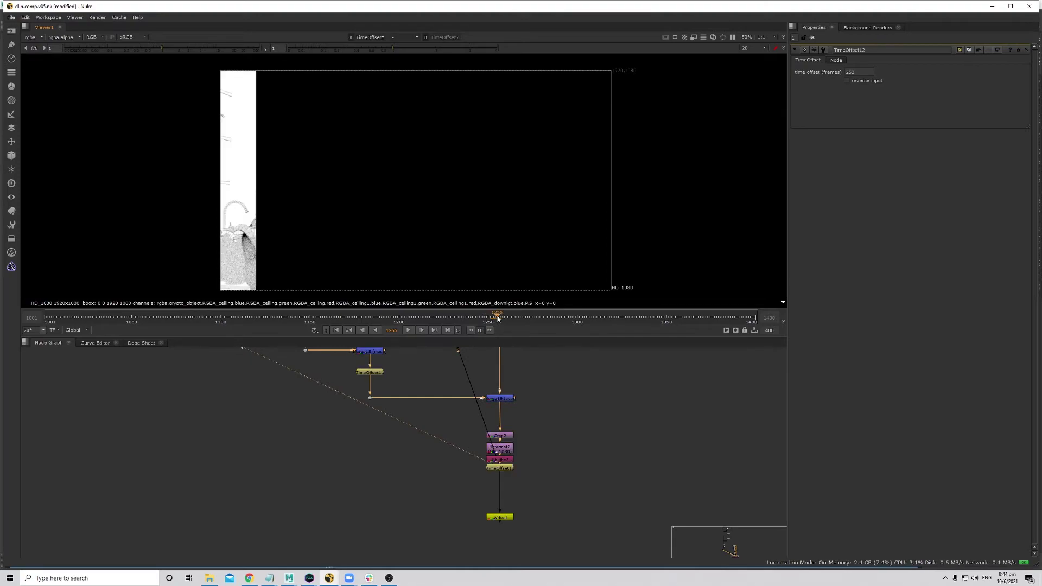
# - Set the time offset of the TimeOffset below the Shuffle to 252 frames and check the frames around 1254
pyautogui.click(865, 72)
pyautogui.write('253')
pyautogui.press('Return')
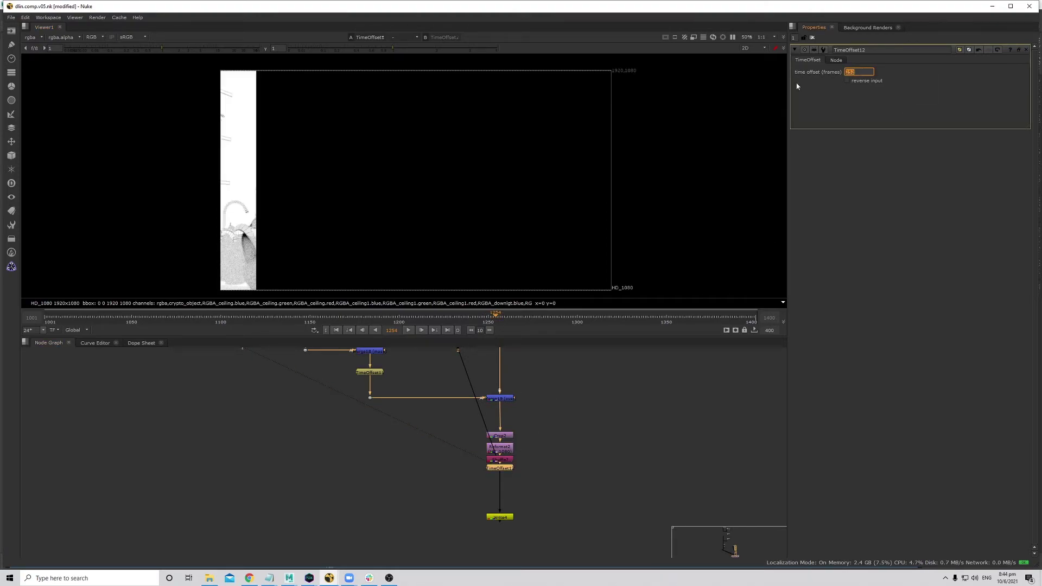
pyautogui.click(492, 318)
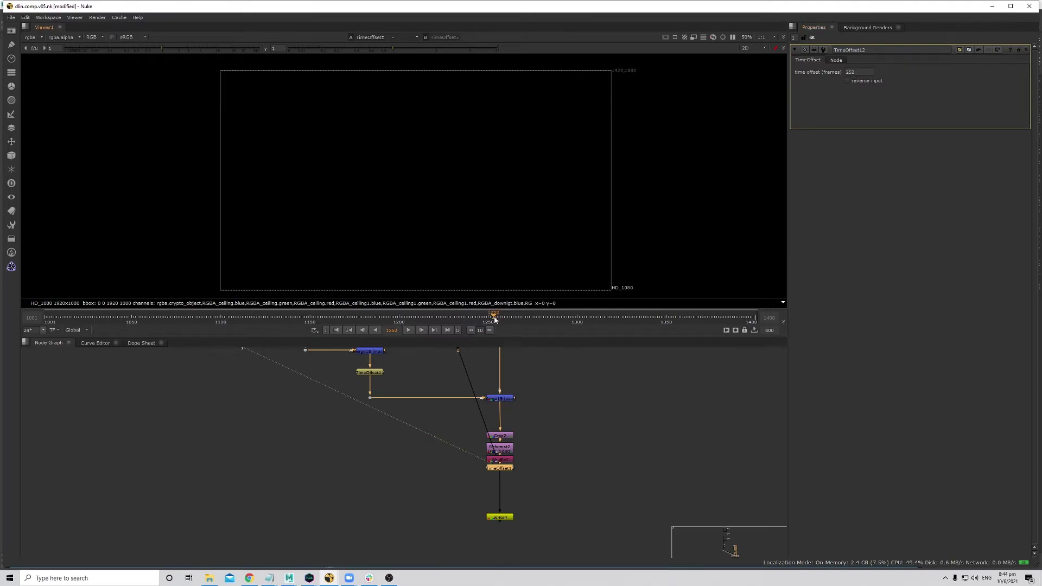
pyautogui.click(494, 319)
# - View the Switch's output and scrub through the breakdown section from frame 1254 to frame 1323
pyautogui.scroll(-5, 402, 411)
pyautogui.scroll(5, 392, 478)
pyautogui.click(398, 457)
pyautogui.press('1')
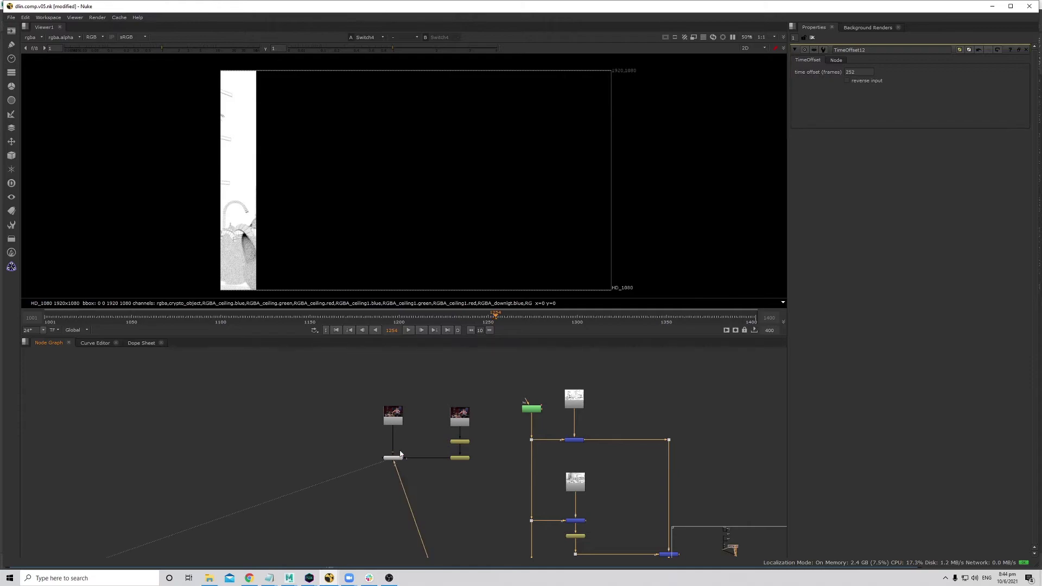
pyautogui.moveTo(494, 322); pyautogui.dragTo(589, 351)
pyautogui.moveTo(617, 316); pyautogui.dragTo(616, 320)
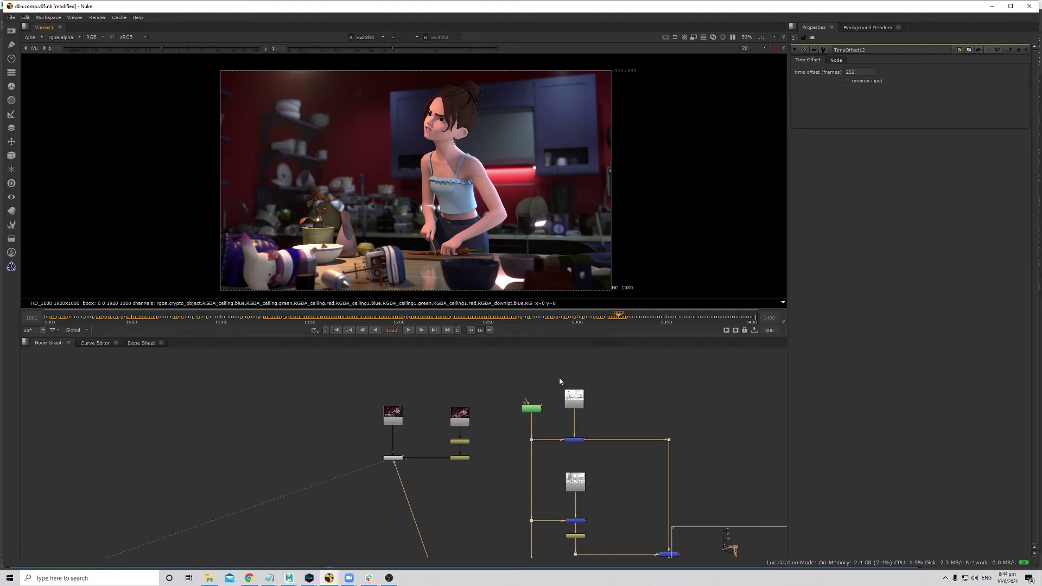
pyautogui.moveTo(431, 475); pyautogui.dragTo(431, 445, button='middle')
pyautogui.scroll(3, 392, 423)
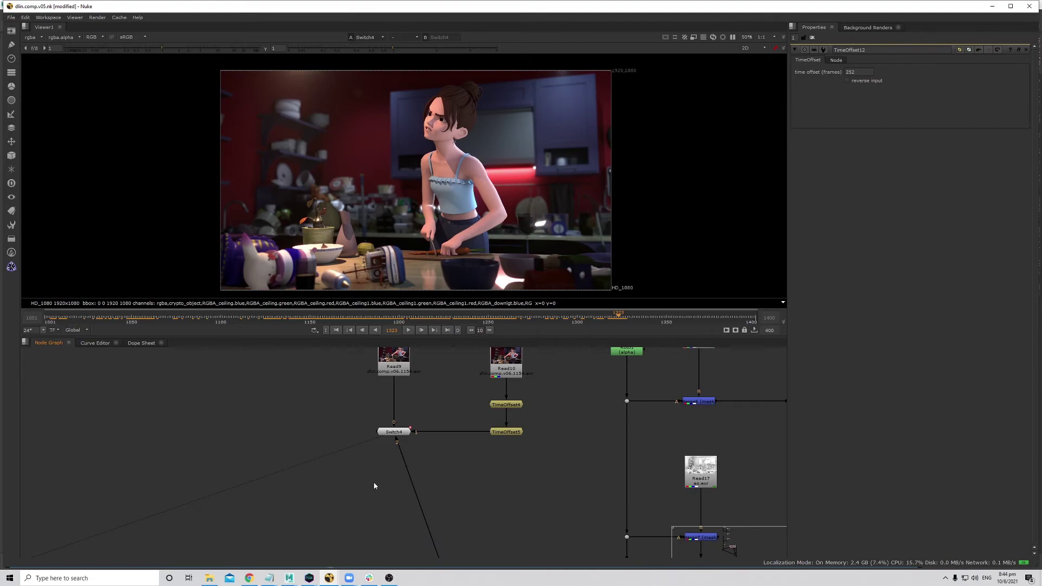
pyautogui.press('Tab')
pyautogui.write('s')
pyautogui.click(477, 482)
pyautogui.click(473, 482)
pyautogui.moveTo(442, 408); pyautogui.dragTo(423, 440, button='middle')
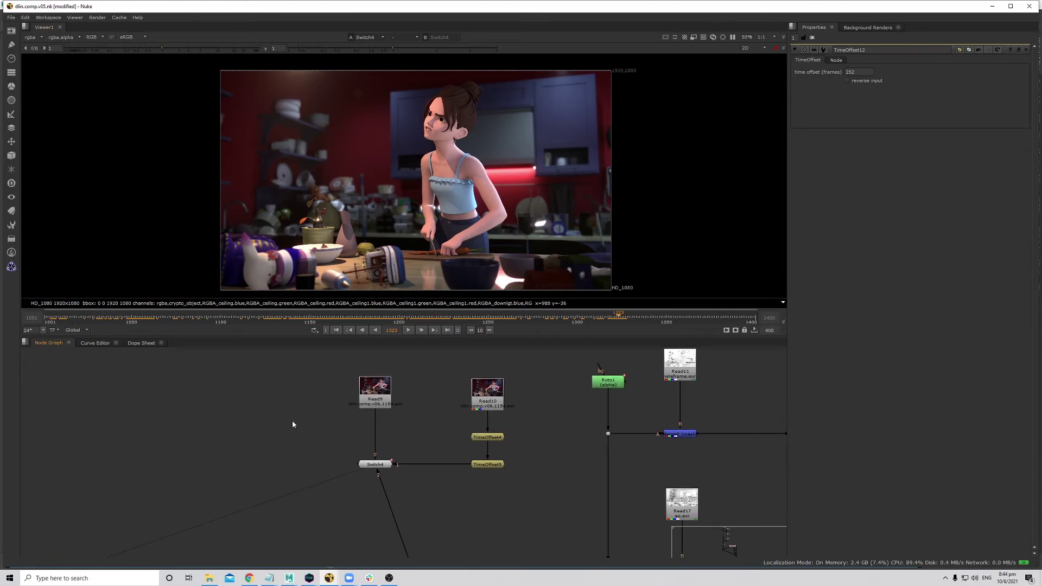
# - Add a TimeOffset node beside the Switch and feed it from the Read9 render through a dot
pyautogui.press('Tab')
pyautogui.write('ti')
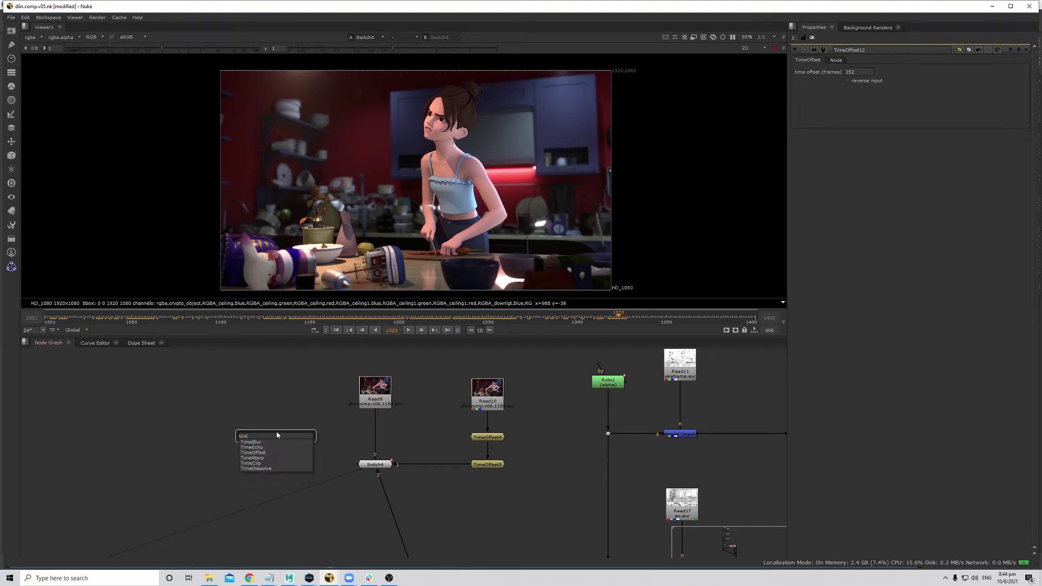
pyautogui.write('me')
pyautogui.press('Down')
pyautogui.press('Down')
pyautogui.press('Down')
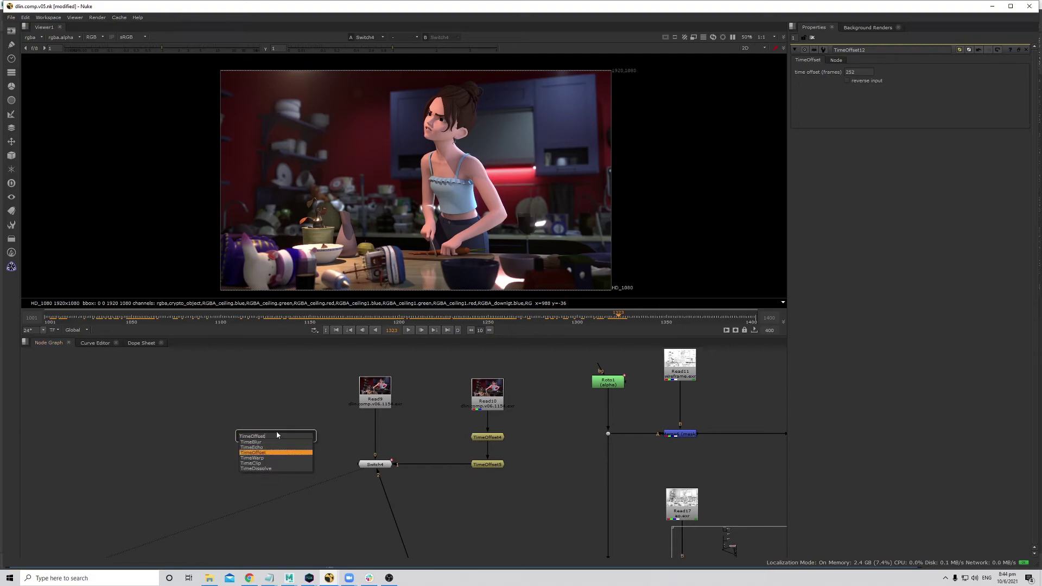
pyautogui.press('Return')
pyautogui.moveTo(280, 420); pyautogui.dragTo(324, 403)
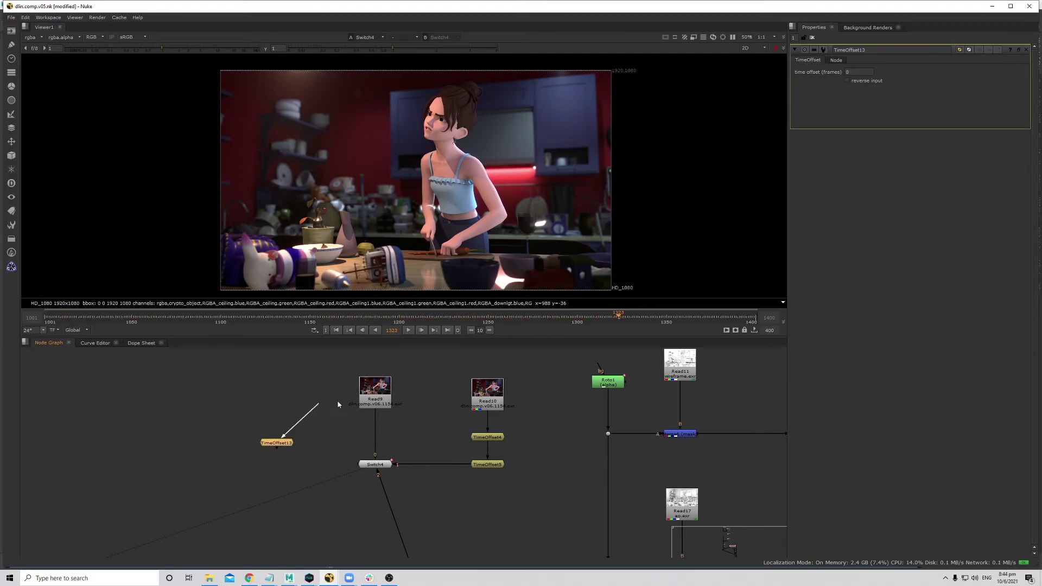
pyautogui.moveTo(276, 442); pyautogui.dragTo(286, 464)
pyautogui.keyDown('ctrl'); pyautogui.moveTo(329, 433); pyautogui.dragTo(286, 406); pyautogui.keyUp('ctrl')
pyautogui.moveTo(289, 467); pyautogui.dragTo(290, 504)
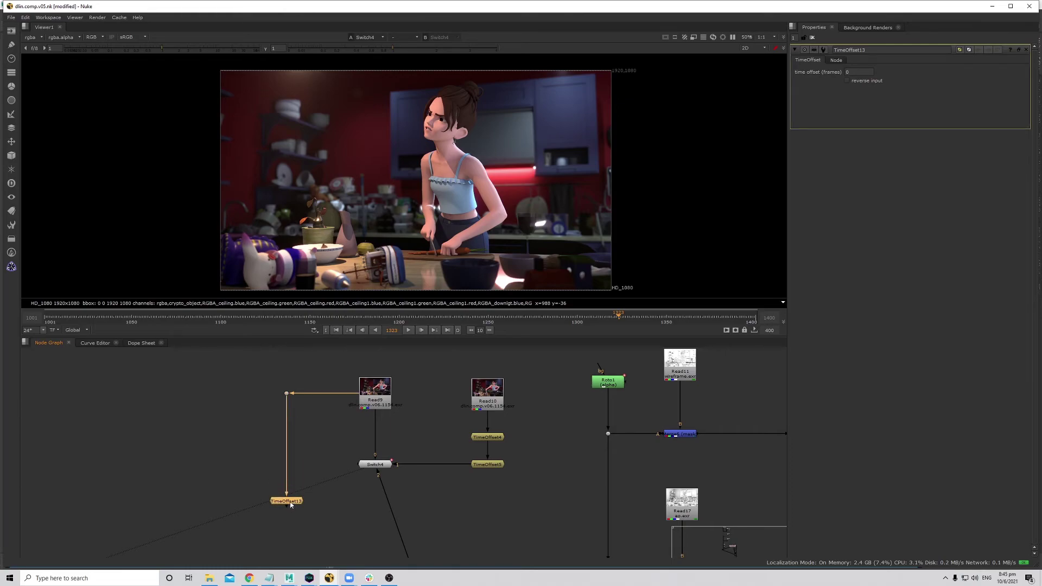
# - View the new TimeOffset's output and scrub to frame 1055 to find the pose that matches the breakdown's end
pyautogui.press('1')
pyautogui.click(147, 320)
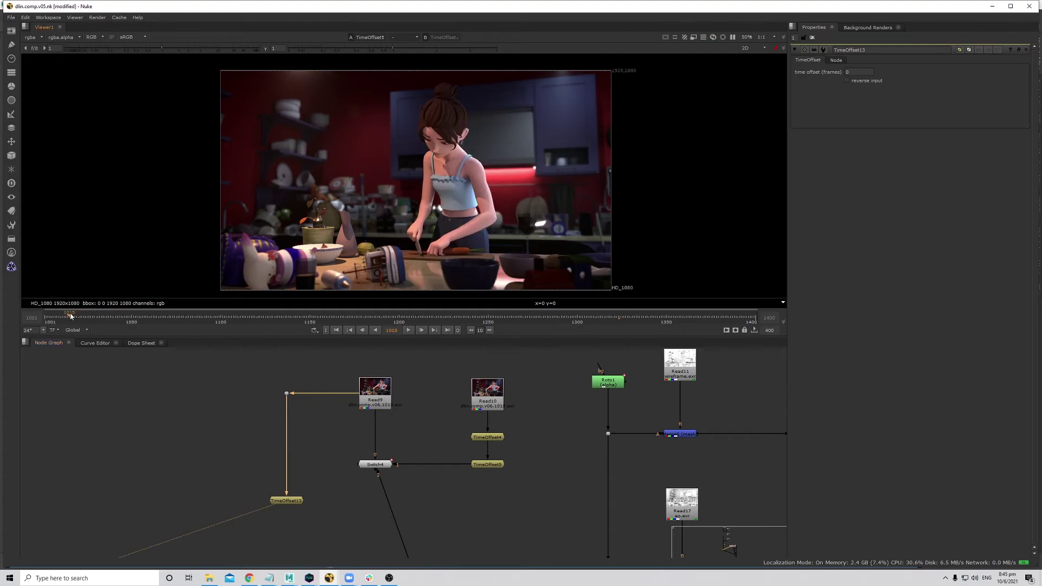
pyautogui.click(146, 321)
pyautogui.moveTo(150, 319)
pyautogui.mouseDown()
pyautogui.moveTo(134, 320)
pyautogui.moveTo(188, 322)
pyautogui.moveTo(141, 324)
pyautogui.mouseUp()
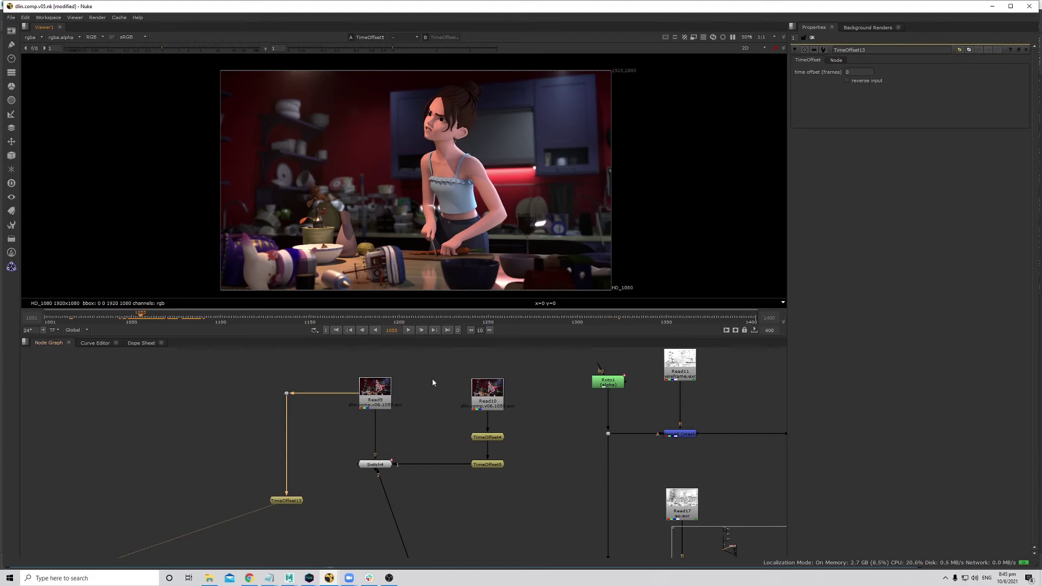
# - View the Switch's output and scrub through the end of the breakdown to frame 1322
pyautogui.click(530, 321)
pyautogui.click(499, 316)
pyautogui.click(386, 464)
pyautogui.press('1')
pyautogui.moveTo(553, 321); pyautogui.dragTo(617, 321)
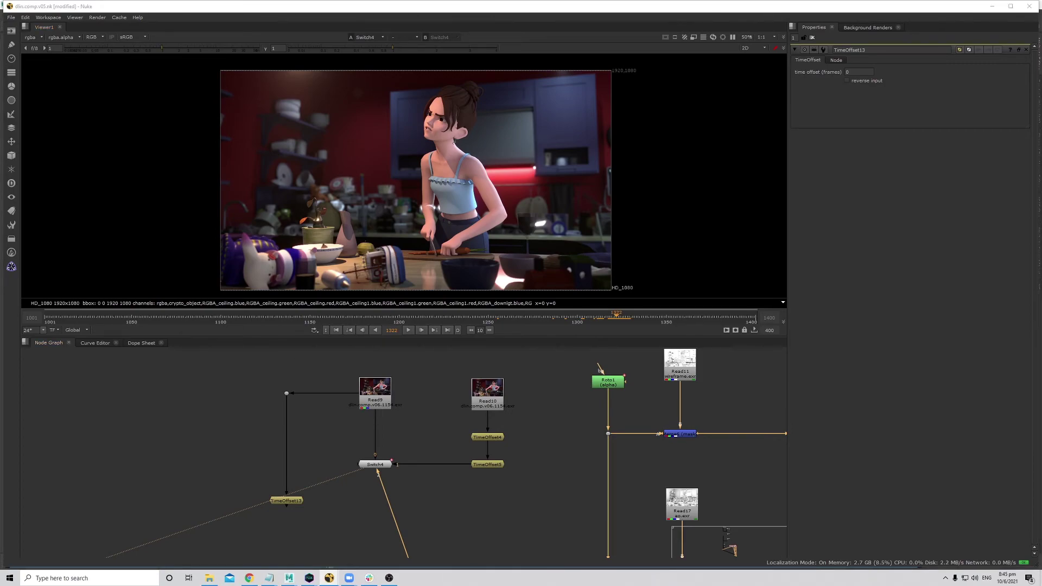
# - Set the new TimeOffset's time offset to 268 frames and connect it as another input of the Switch
pyautogui.click(286, 500)
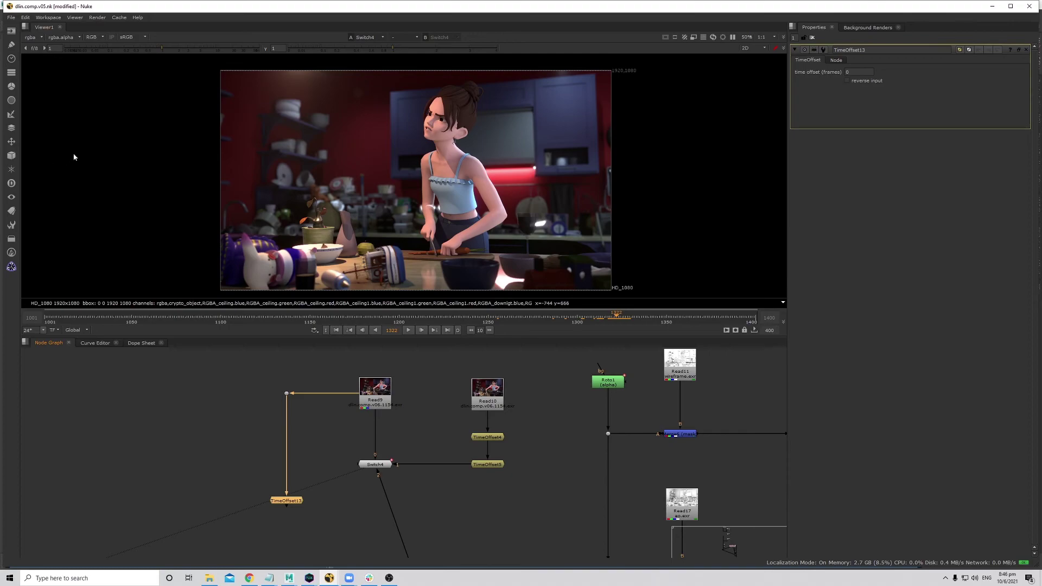
pyautogui.click(853, 71)
pyautogui.write('268')
pyautogui.click(293, 500)
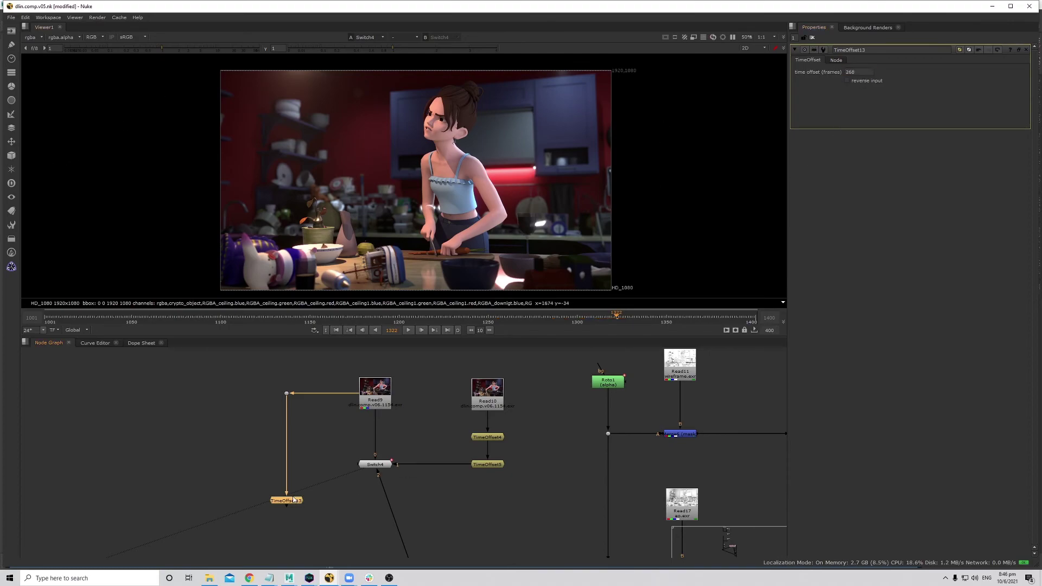
pyautogui.click(356, 477)
pyautogui.click(297, 500)
pyautogui.keyDown('shift'); pyautogui.click(372, 465); pyautogui.keyUp('shift')
pyautogui.press('y')
# - Set the Switch's which value to 3 at frame 1323
pyautogui.click(378, 468)
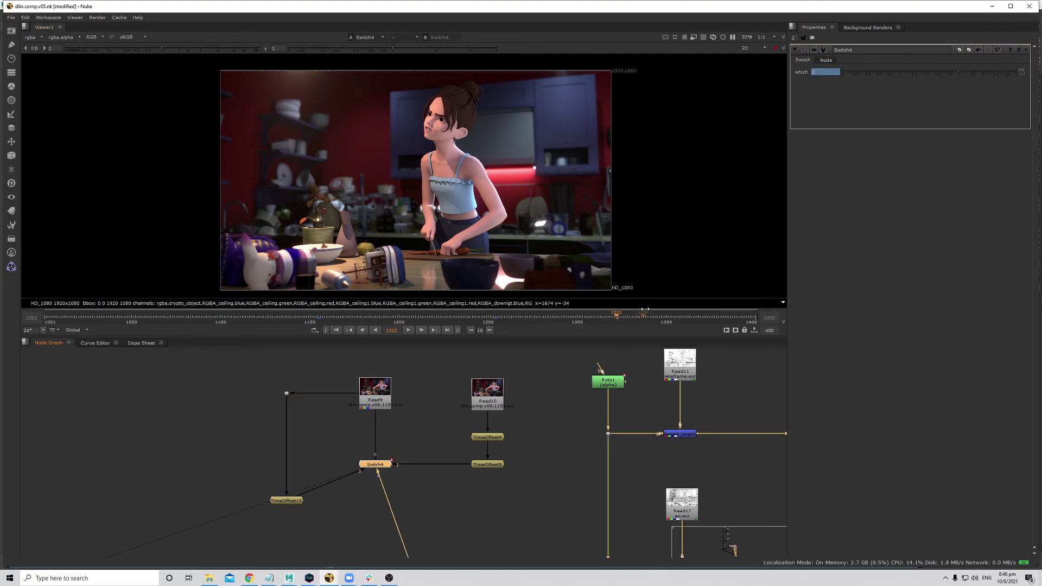
pyautogui.moveTo(662, 264); pyautogui.dragTo(665, 265, button='middle')
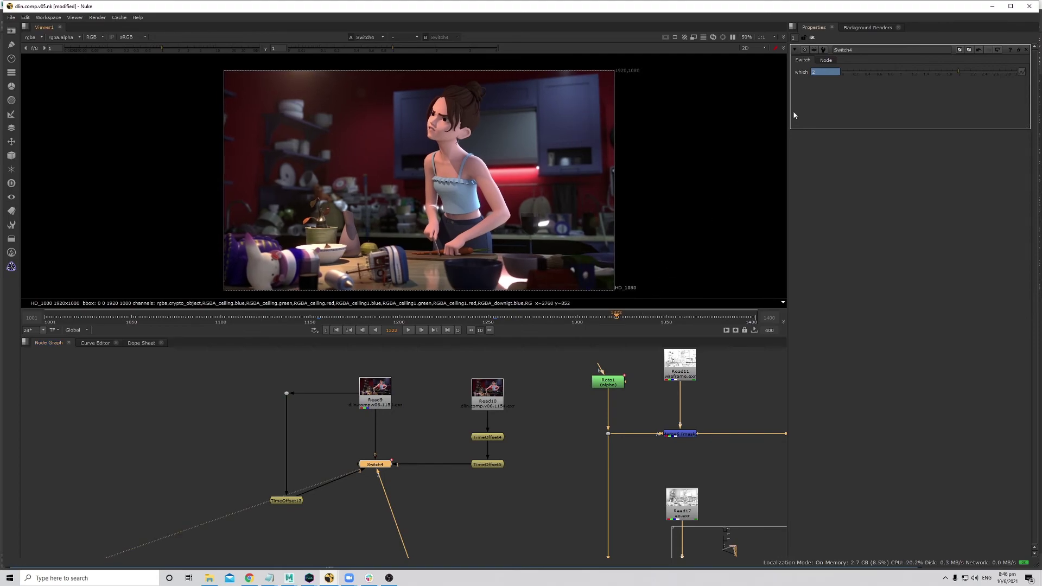
pyautogui.rightClick(820, 72)
pyautogui.press('Escape')
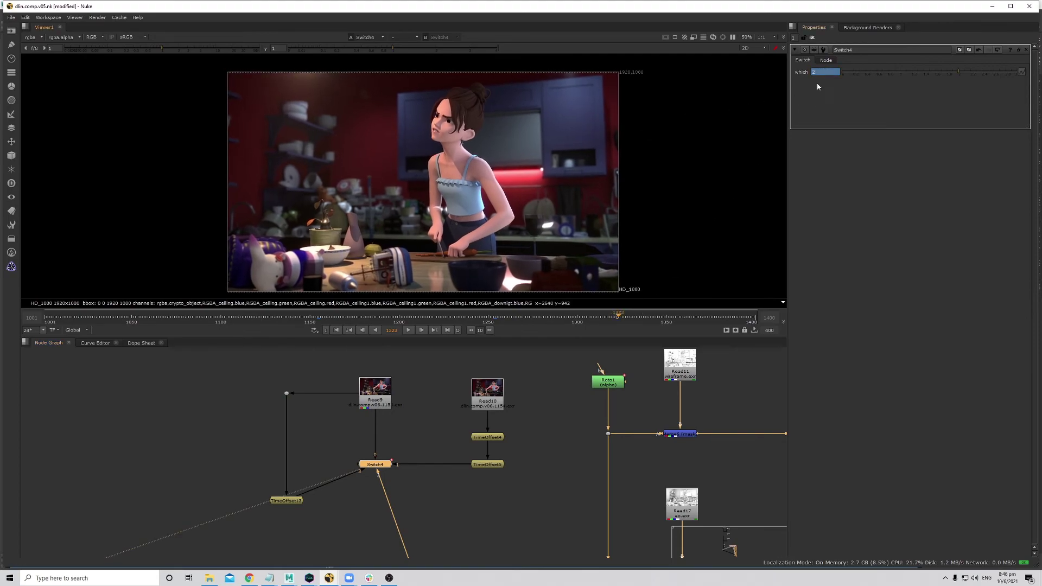
pyautogui.write('3')
pyautogui.press('Return')
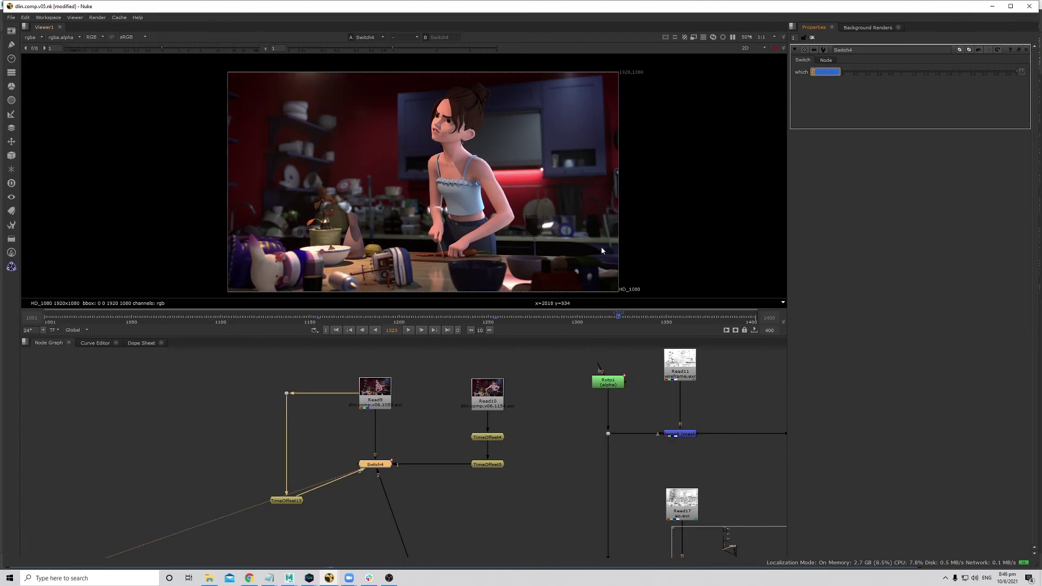
# - Scrub the closing render to its end and set the project's last frame to 1421
pyautogui.click(381, 465)
pyautogui.moveTo(621, 319); pyautogui.dragTo(794, 332)
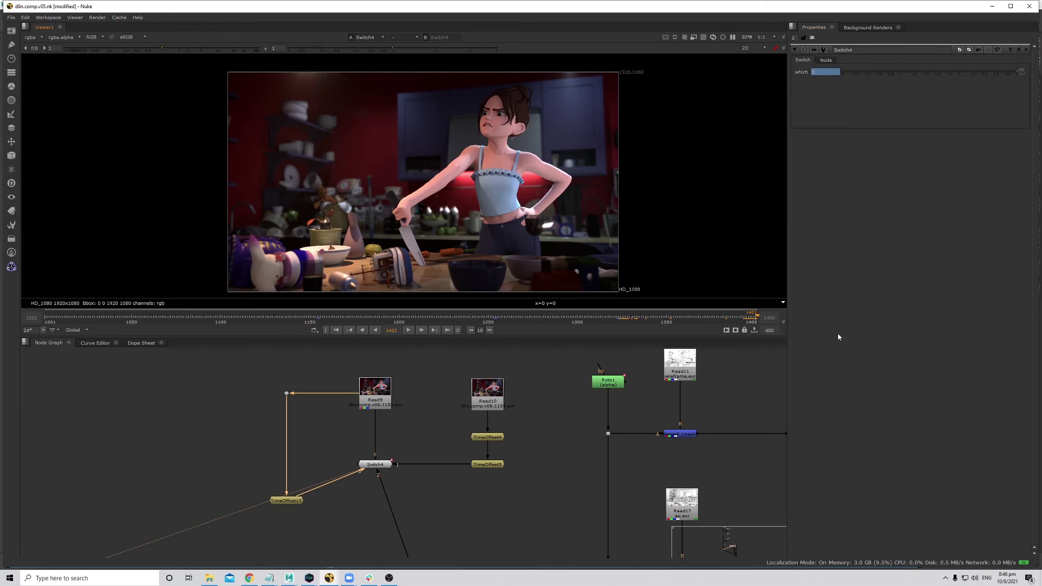
pyautogui.click(486, 472)
pyautogui.press('s')
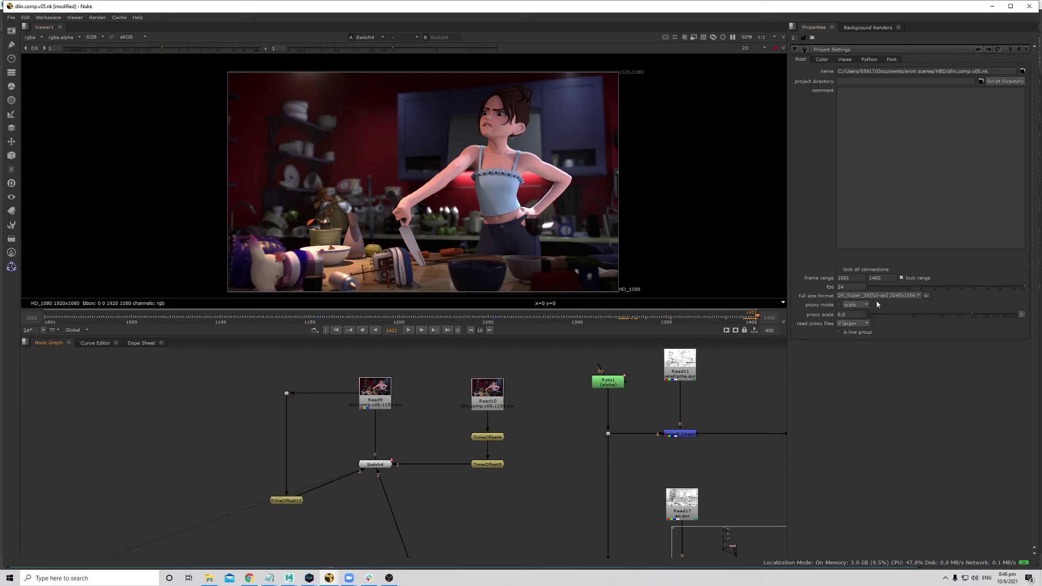
pyautogui.doubleClick(882, 277)
pyautogui.write('1421')
pyautogui.press('Return')
# - Play back the Switch's assembled sequence, then stop playback
pyautogui.click(374, 459)
pyautogui.click(411, 331)
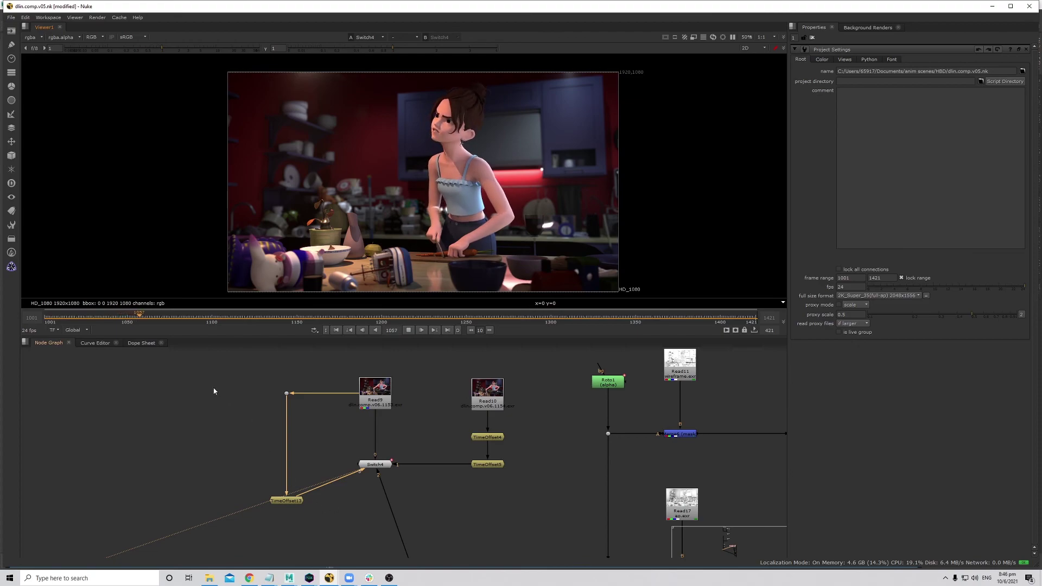
pyautogui.click(409, 331)
# - Examine the wipe breakdown's chain of Read, merge and TimeOffset nodes beside the Switch
pyautogui.scroll(-6, 495, 478)
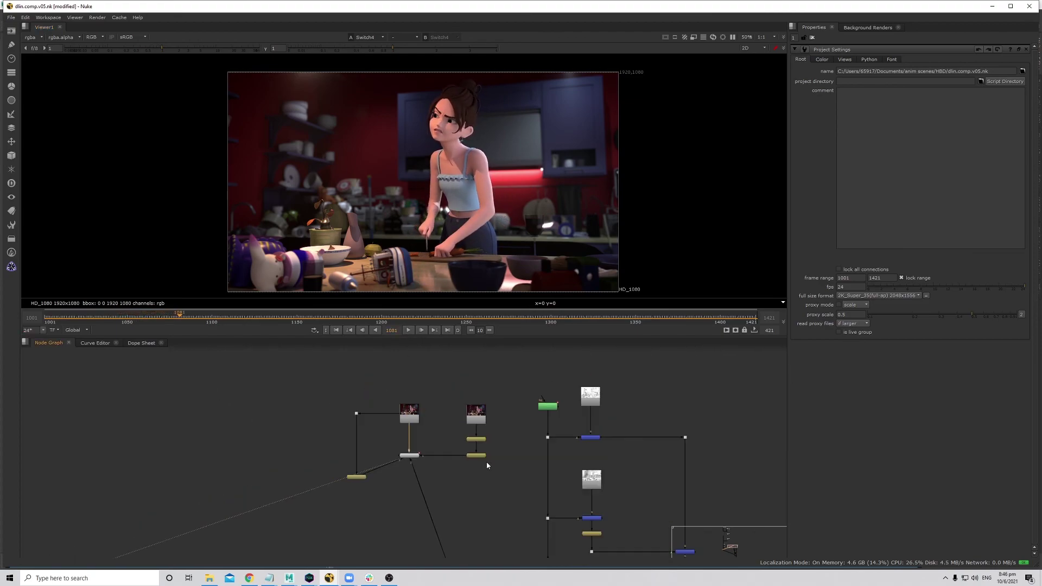
pyautogui.scroll(5, 512, 444)
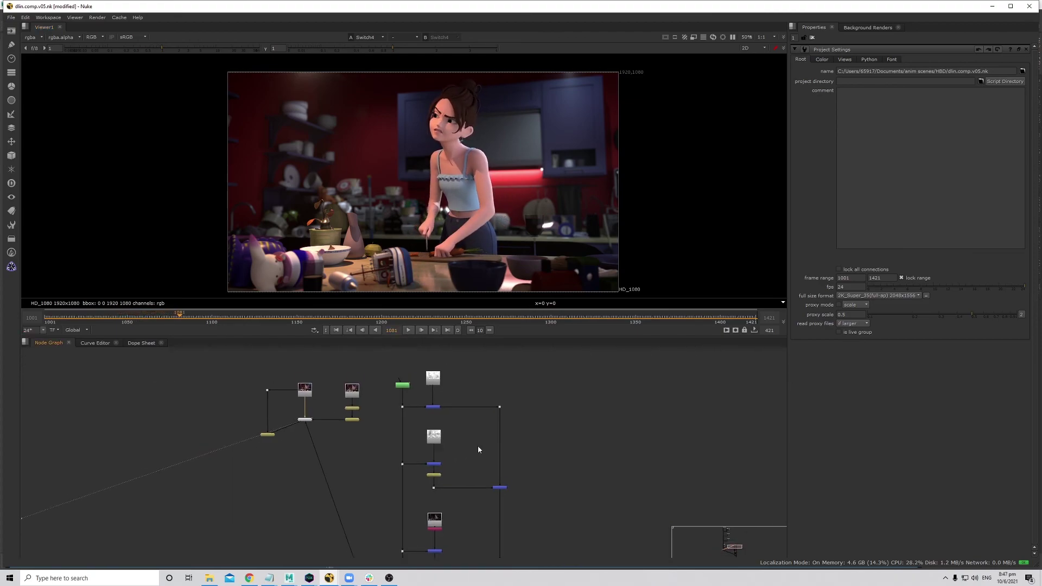
pyautogui.moveTo(492, 466); pyautogui.dragTo(507, 467, button='middle')
pyautogui.scroll(1, 507, 467)
pyautogui.moveTo(451, 437); pyautogui.dragTo(490, 447, button='middle')
pyautogui.scroll(-4, 491, 447)
pyautogui.moveTo(507, 487); pyautogui.dragTo(496, 365, button='middle')
pyautogui.scroll(5, 463, 436)
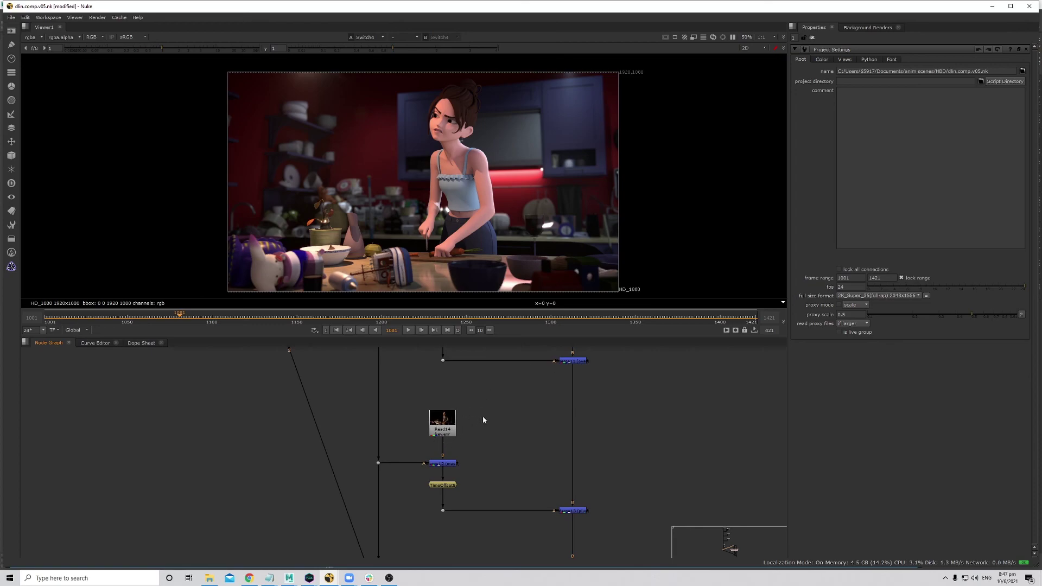
pyautogui.scroll(-4, 484, 418)
pyautogui.moveTo(487, 412); pyautogui.dragTo(481, 488, button='middle')
pyautogui.scroll(3, 481, 417)
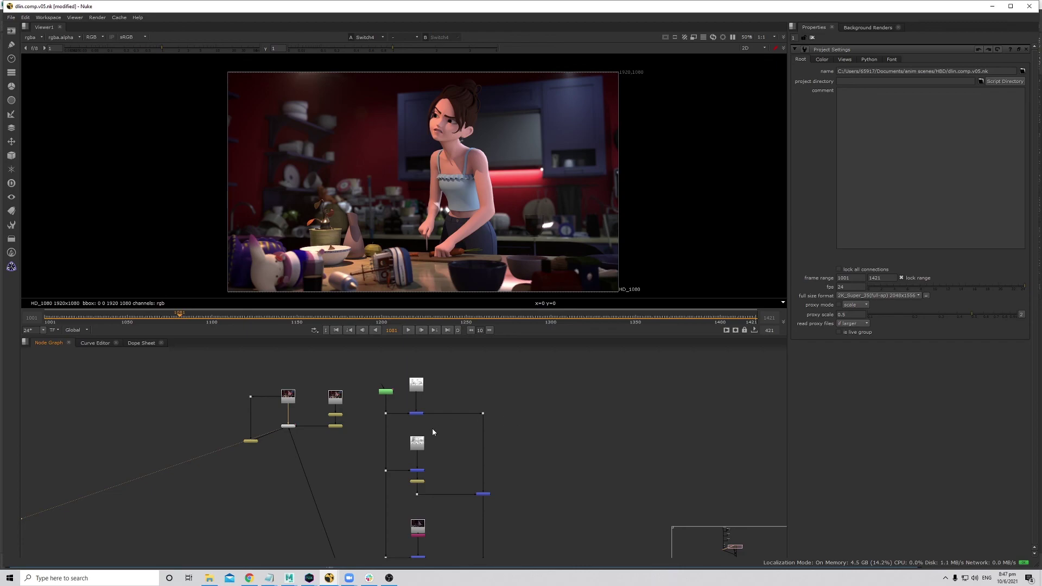
# - Scrub the closing section to about frame 1360 and survey the node network from the OUTPUT group to the Switch
pyautogui.moveTo(529, 320); pyautogui.dragTo(650, 325)
pyautogui.scroll(-5, 584, 442)
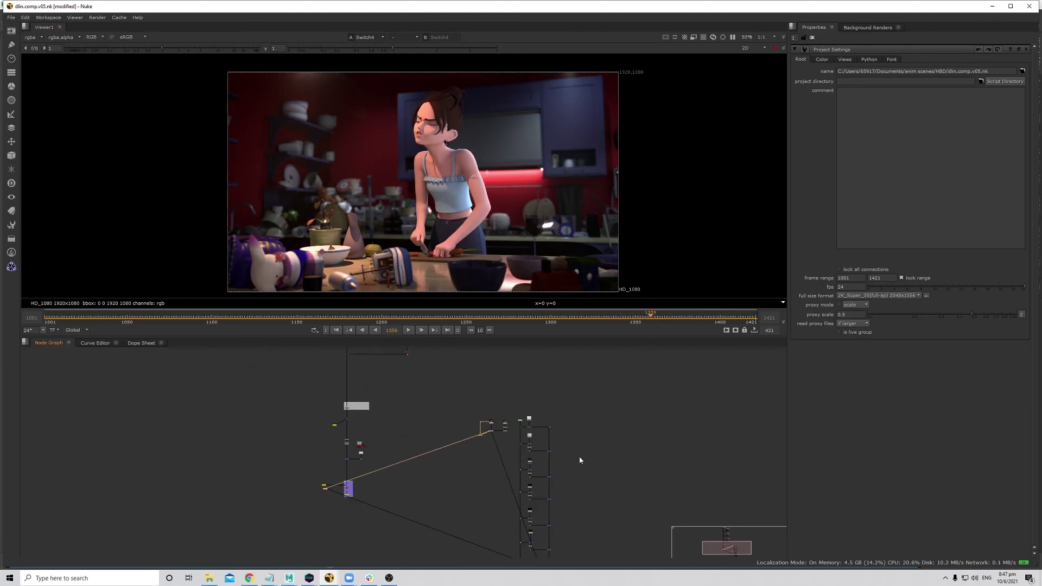
pyautogui.moveTo(554, 509); pyautogui.dragTo(535, 457, button='middle')
pyautogui.moveTo(505, 352); pyautogui.dragTo(502, 470, button='middle')
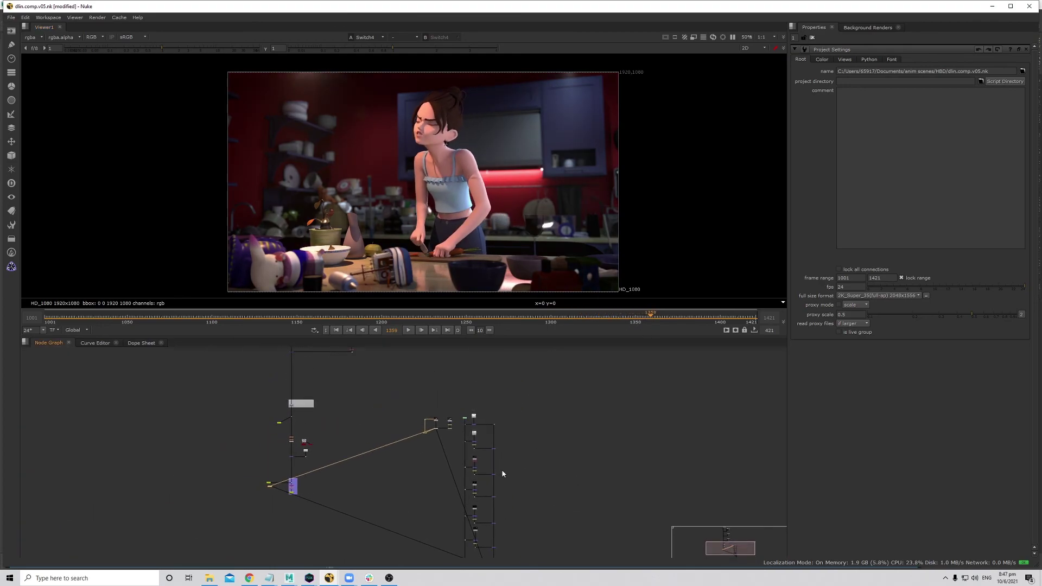
pyautogui.scroll(4, 504, 479)
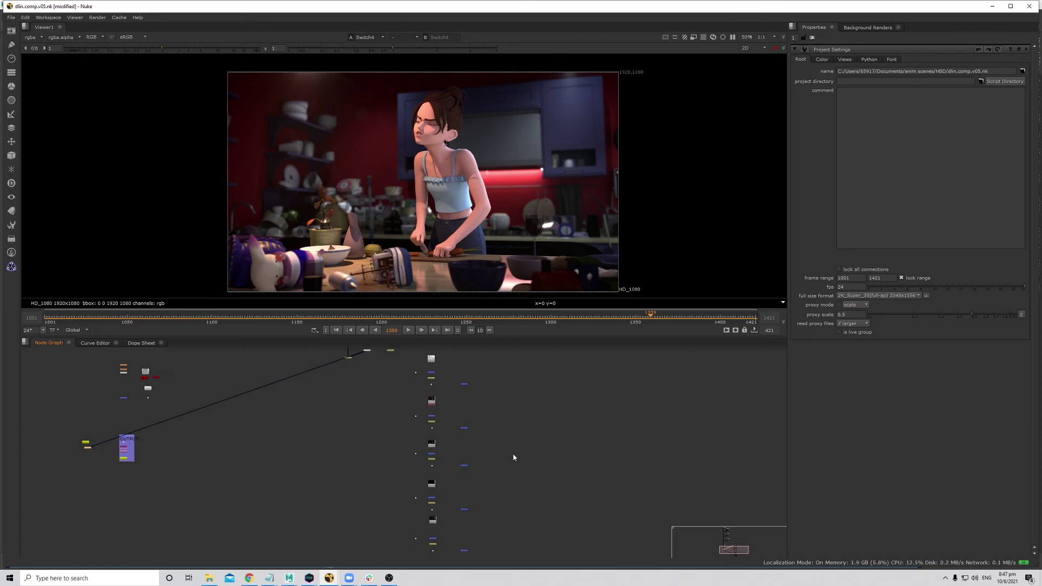
pyautogui.scroll(1, 513, 457)
pyautogui.scroll(-2, 514, 457)
pyautogui.moveTo(498, 423); pyautogui.dragTo(481, 517, button='middle')
pyautogui.scroll(4, 456, 464)
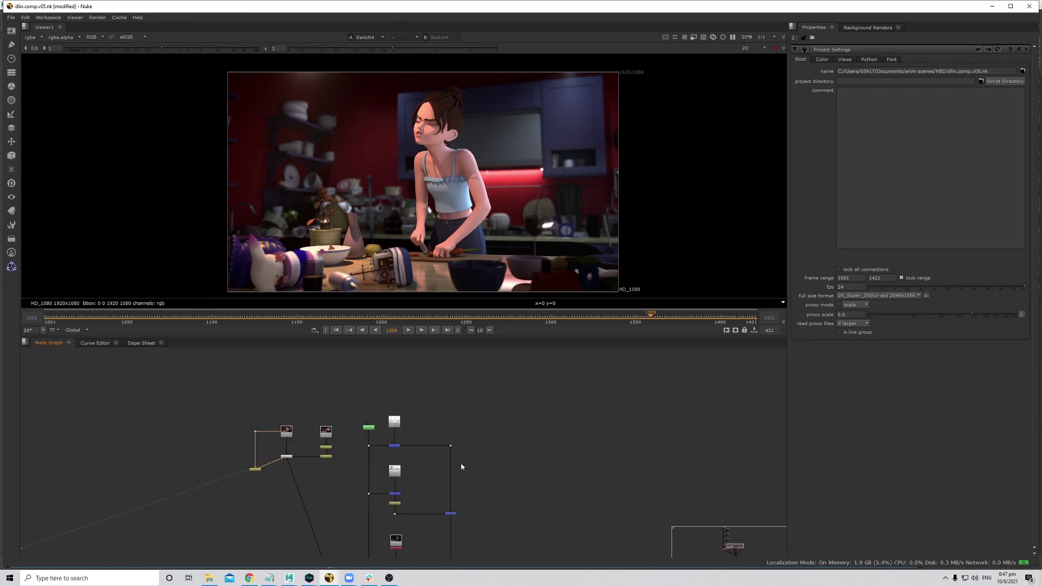